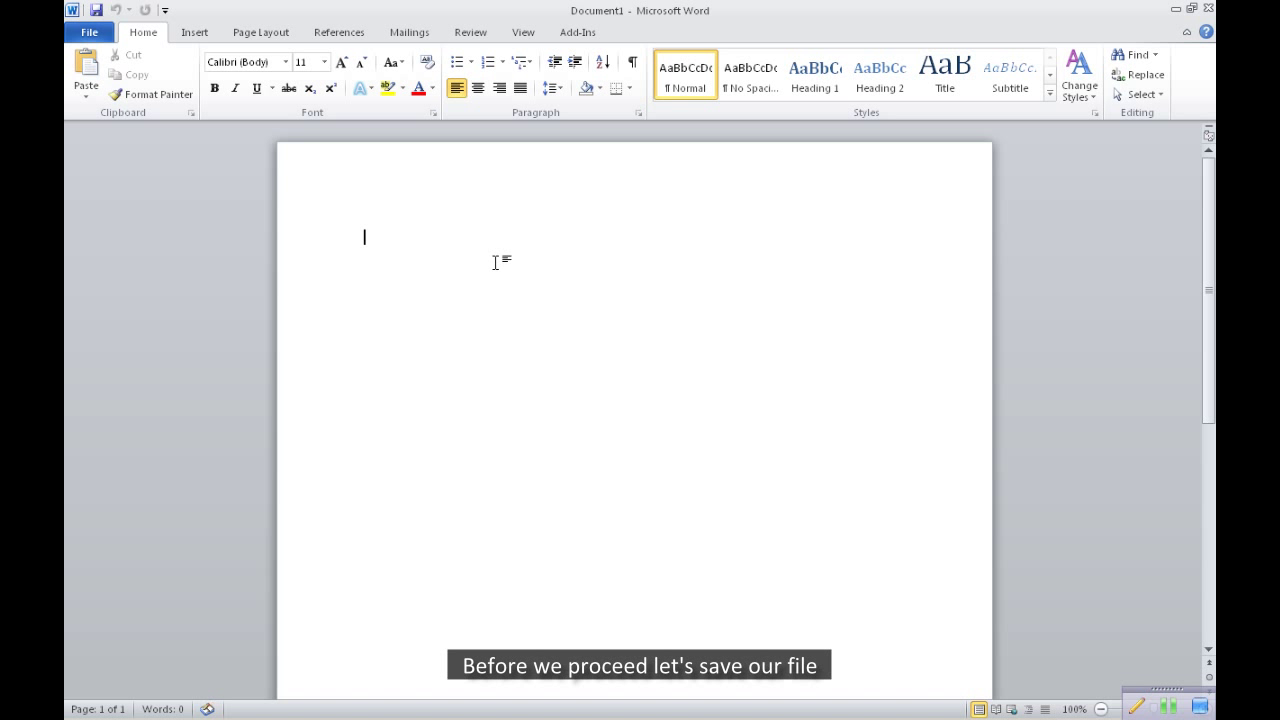
Open the Save As dialog for the new blank document from the File tab.
{"action": "left_click", "coordinate": [90, 33]}
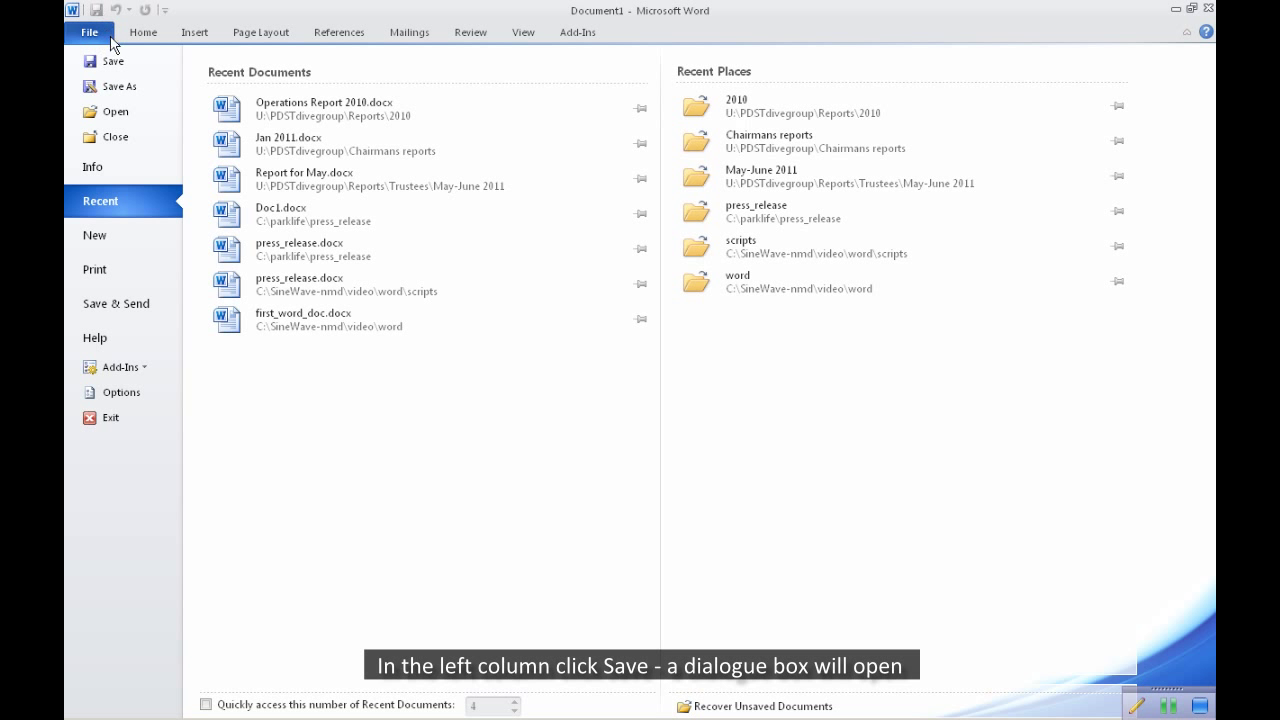
{"action": "left_click", "coordinate": [112, 62]}
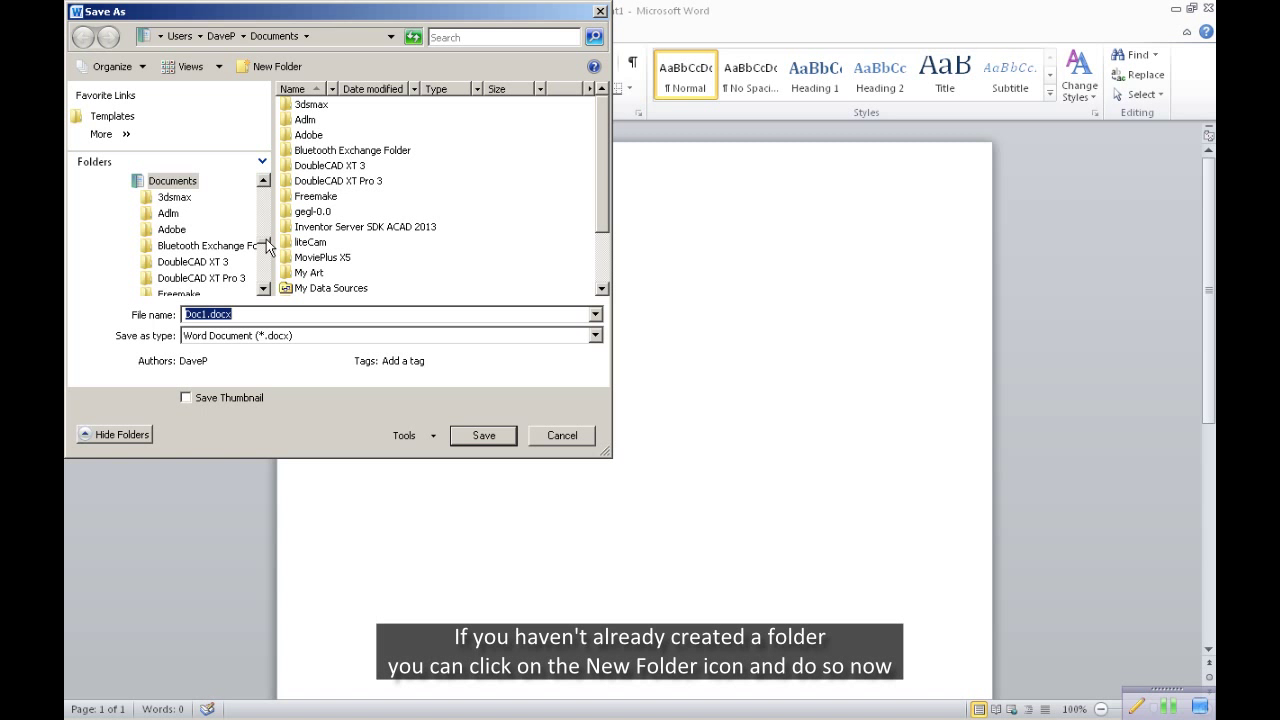
Browse the Save As folder tree down to the parklife folder and open it.
{"action": "left_click_drag", "start_coordinate": [268, 246], "coordinate": [266, 188]}
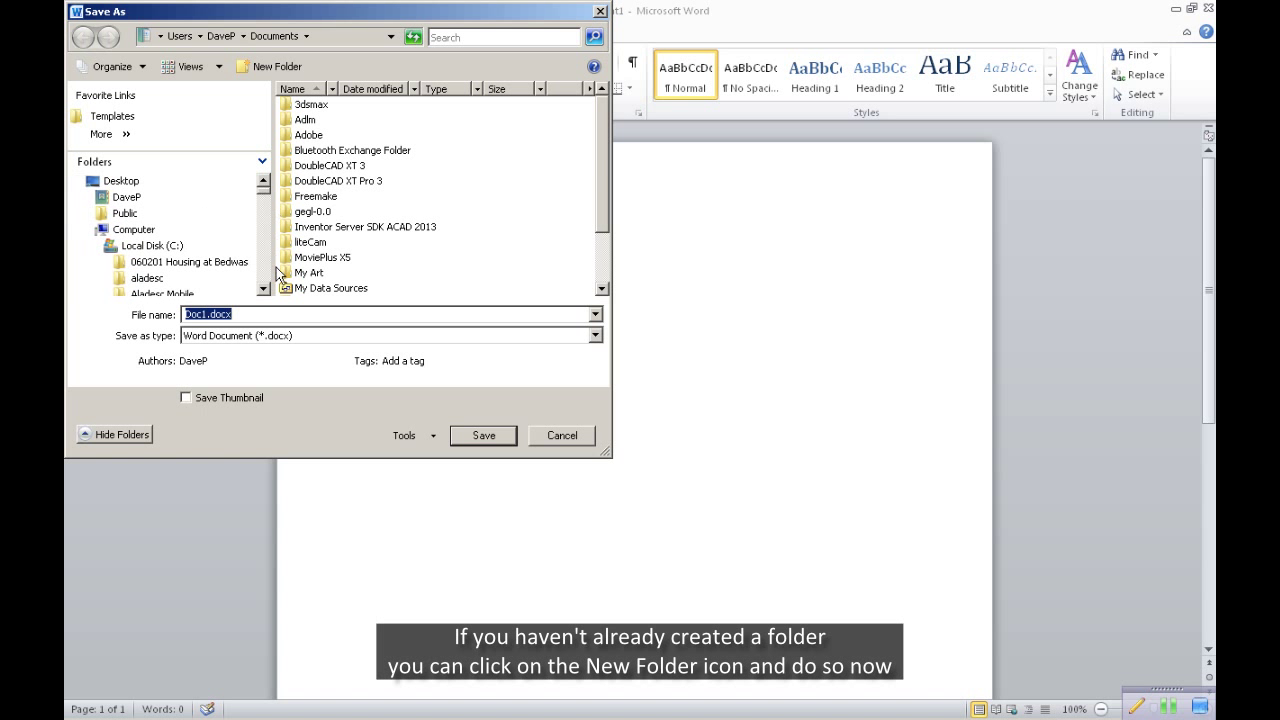
{"action": "left_click", "coordinate": [264, 289]}
{"action": "left_click", "coordinate": [264, 289]}
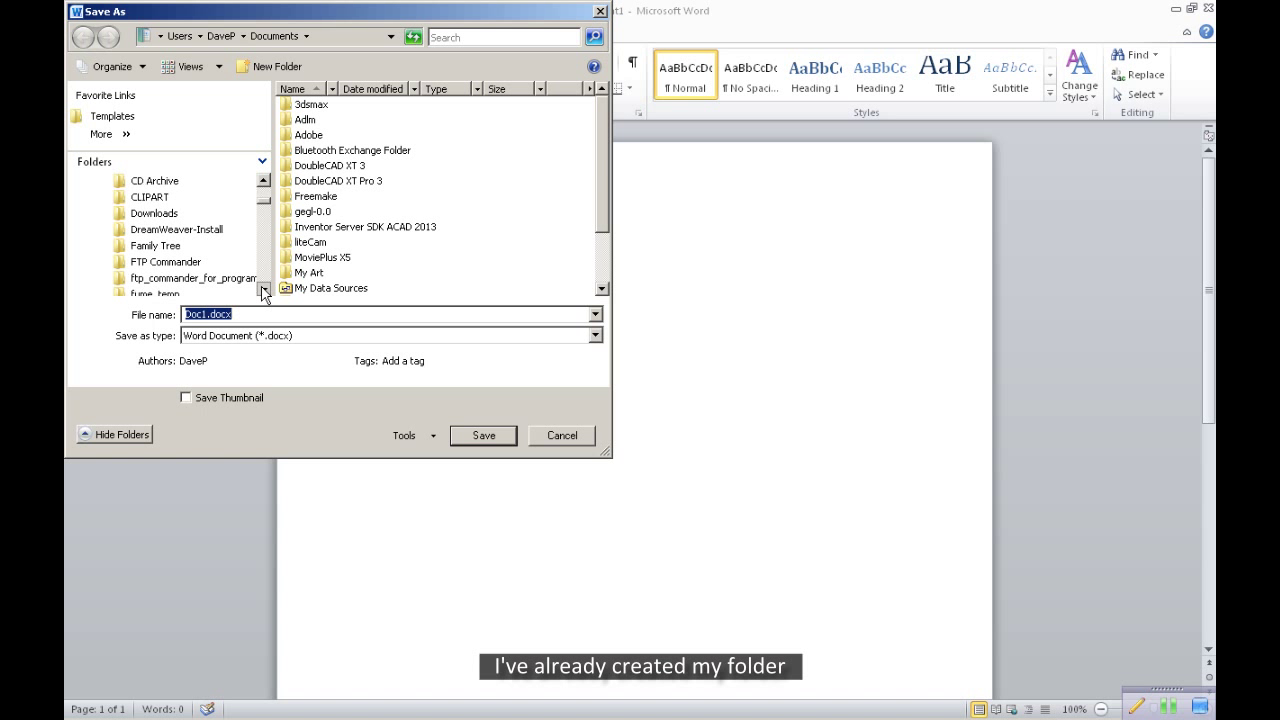
{"action": "left_click", "coordinate": [264, 289]}
{"action": "left_click", "coordinate": [264, 289]}
{"action": "left_click", "coordinate": [264, 289]}
{"action": "left_click", "coordinate": [264, 289]}
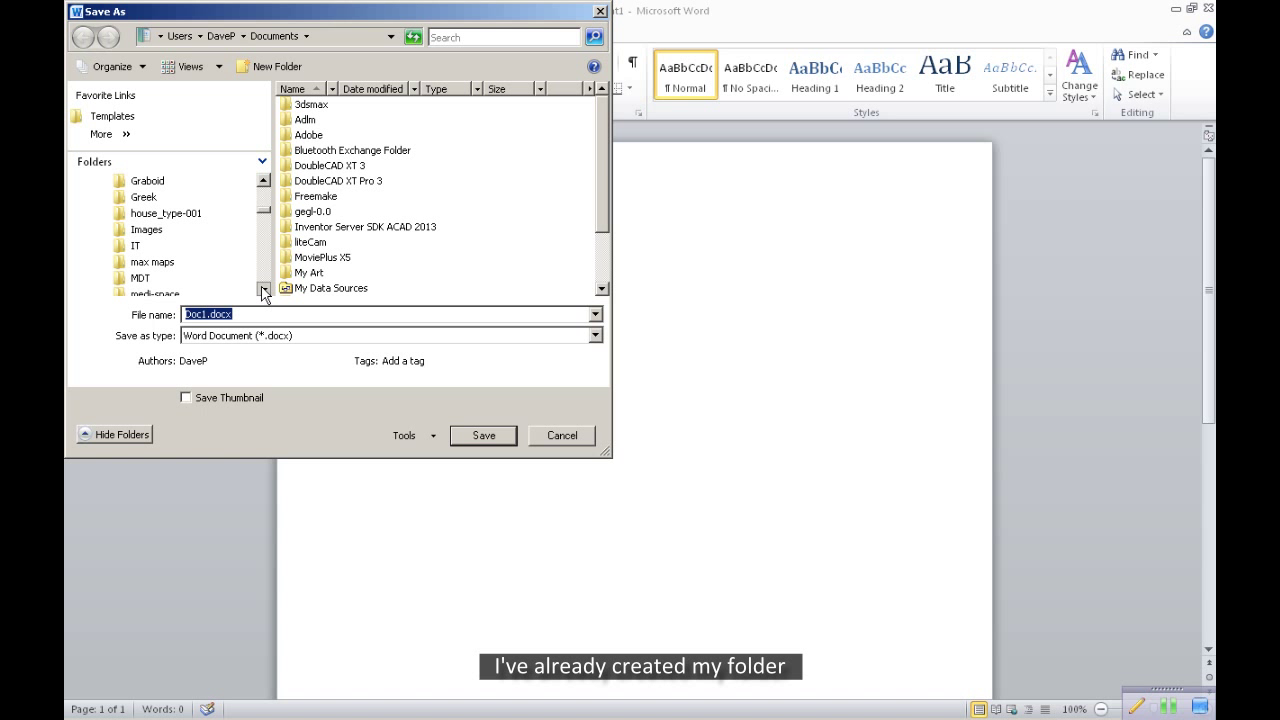
{"action": "left_click", "coordinate": [264, 289]}
{"action": "left_click", "coordinate": [264, 289]}
{"action": "left_click", "coordinate": [264, 289]}
{"action": "left_click", "coordinate": [264, 289]}
{"action": "left_click", "coordinate": [264, 289]}
{"action": "left_click", "coordinate": [264, 289]}
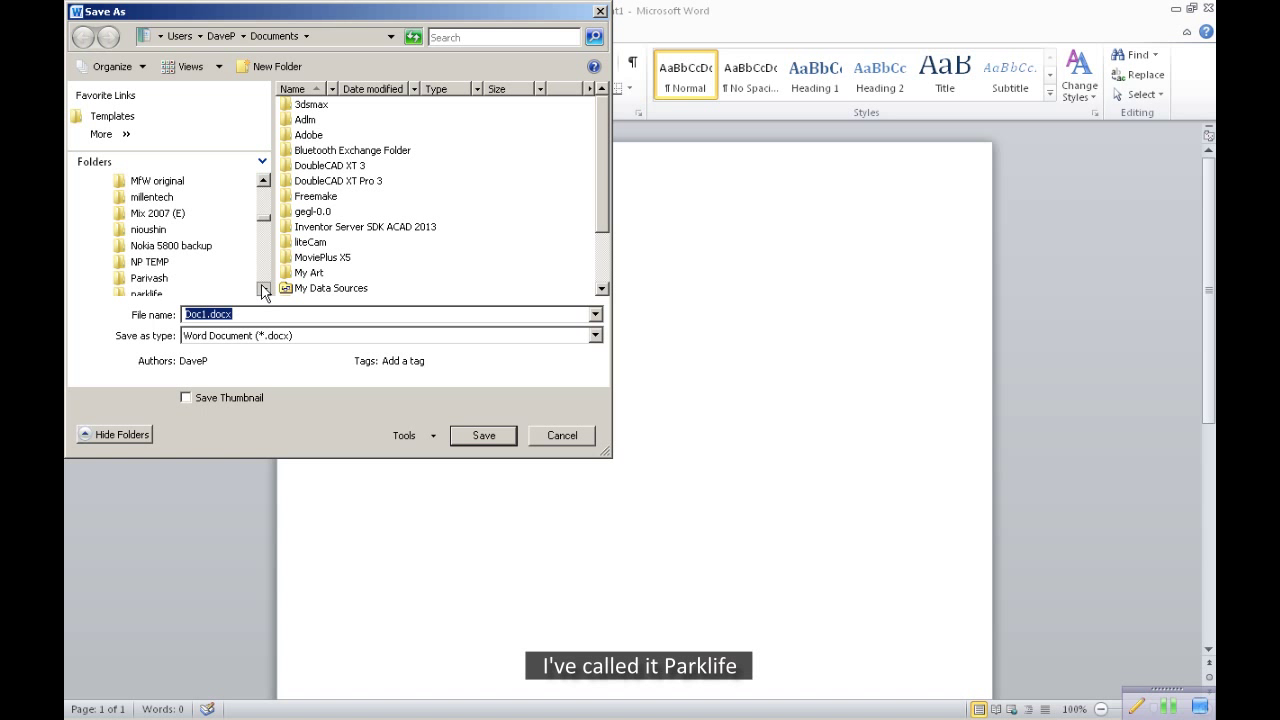
{"action": "left_click", "coordinate": [264, 289]}
{"action": "left_click", "coordinate": [264, 289]}
{"action": "left_click", "coordinate": [151, 268]}
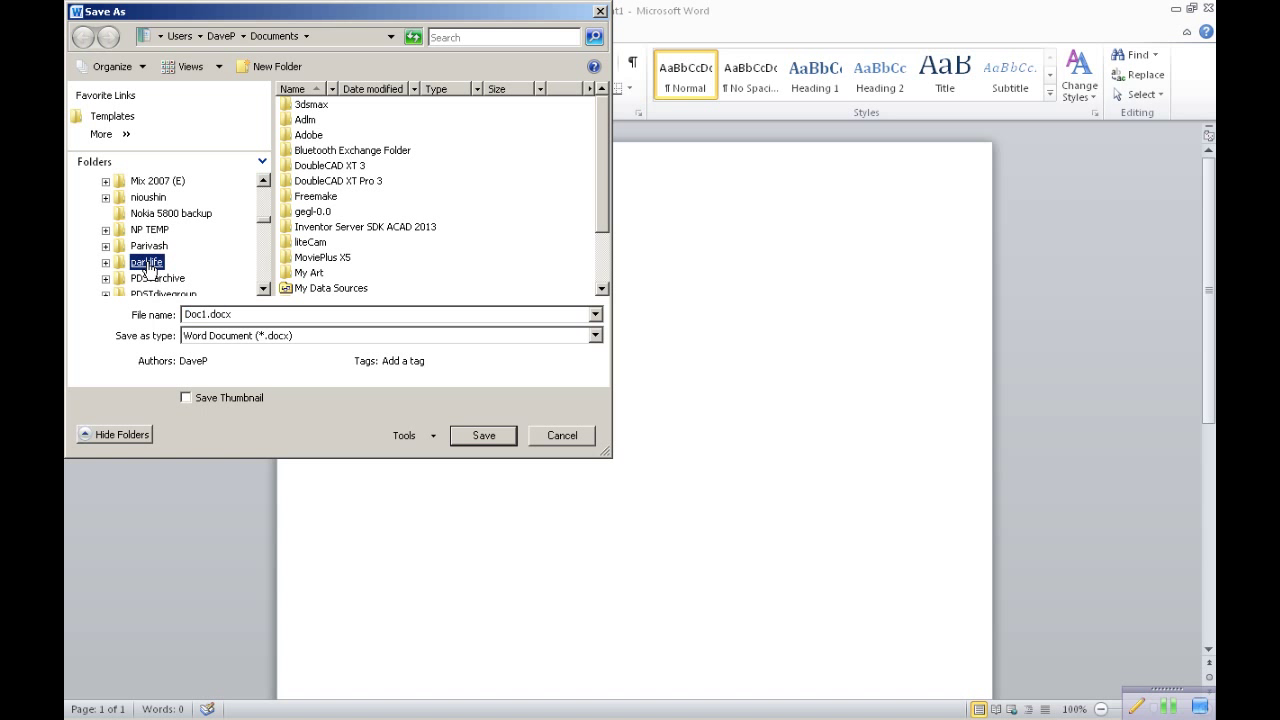
Save the document as pressrelease in the parklife folder.
{"action": "left_click", "coordinate": [325, 104]}
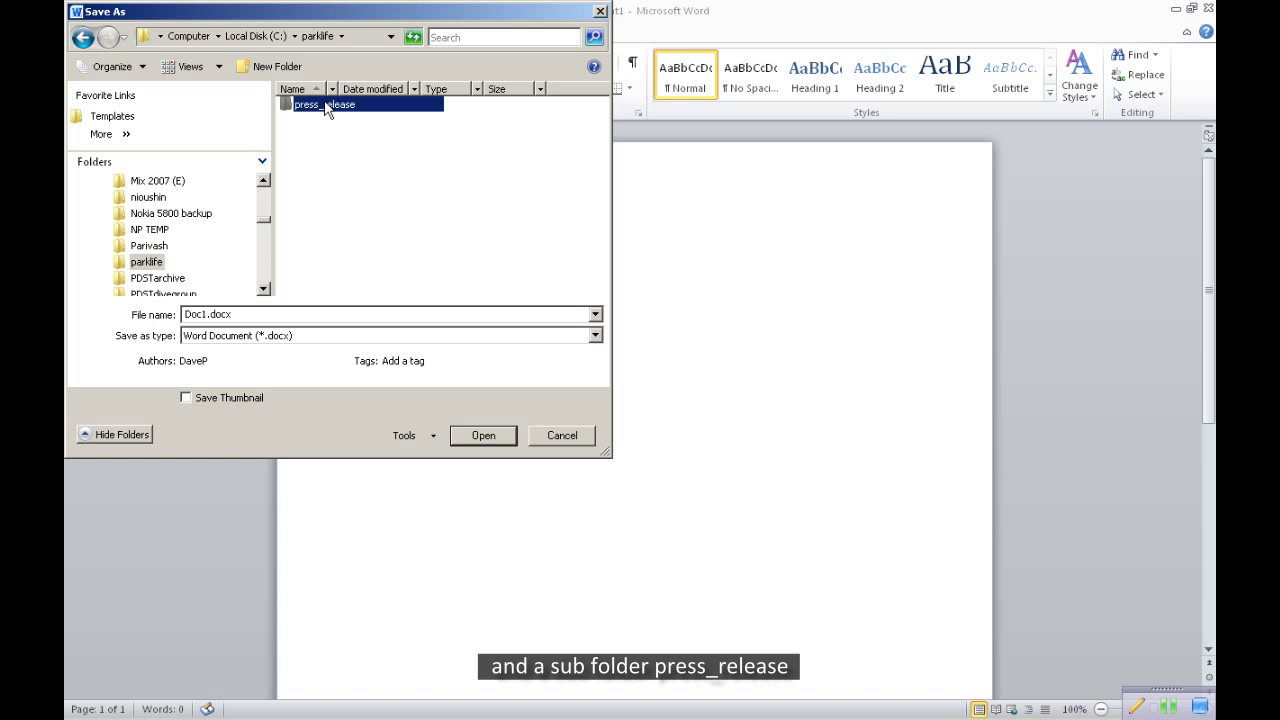
{"action": "left_click", "coordinate": [204, 314]}
{"action": "type", "text": "p"}
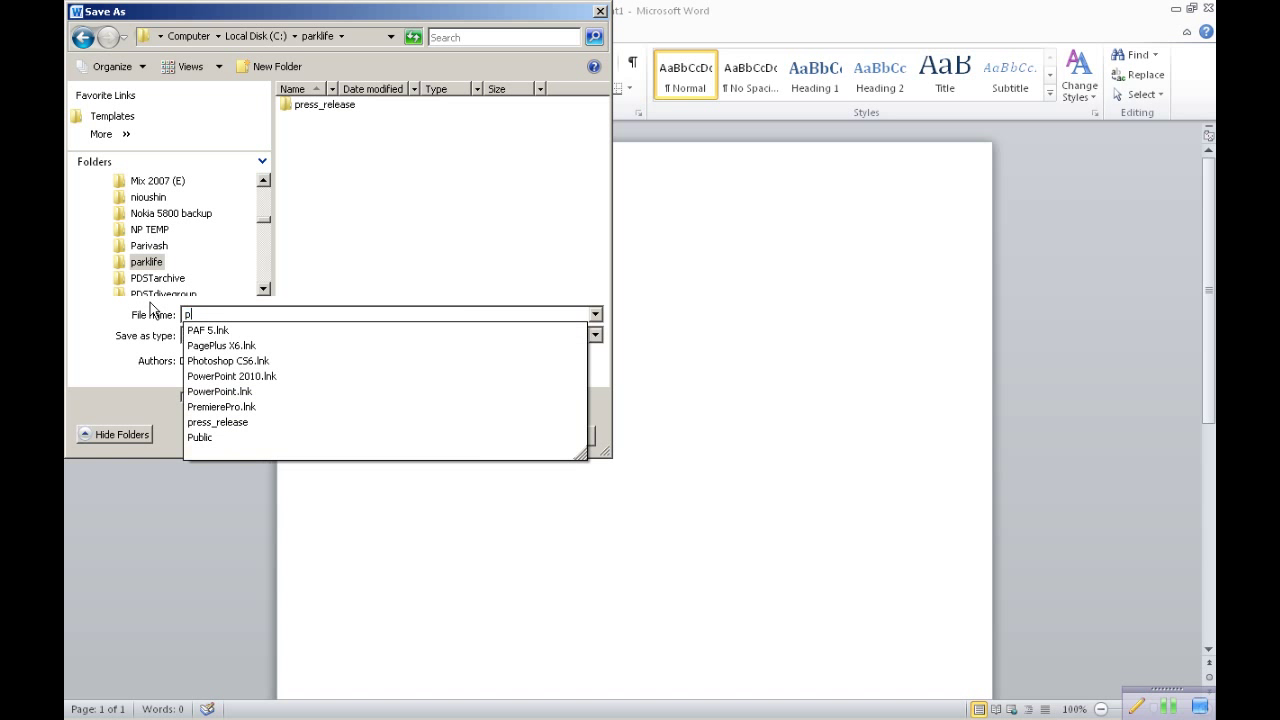
{"action": "type", "text": "ressrelease"}
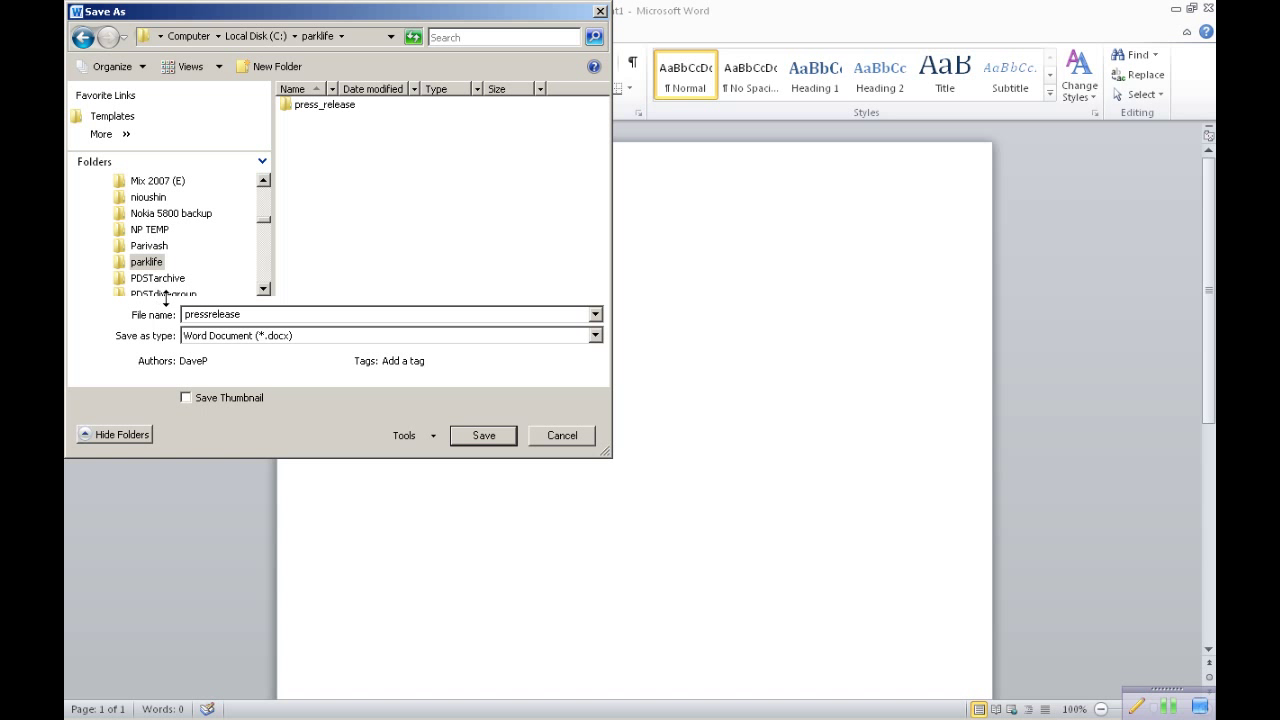
{"action": "left_click", "coordinate": [483, 436]}
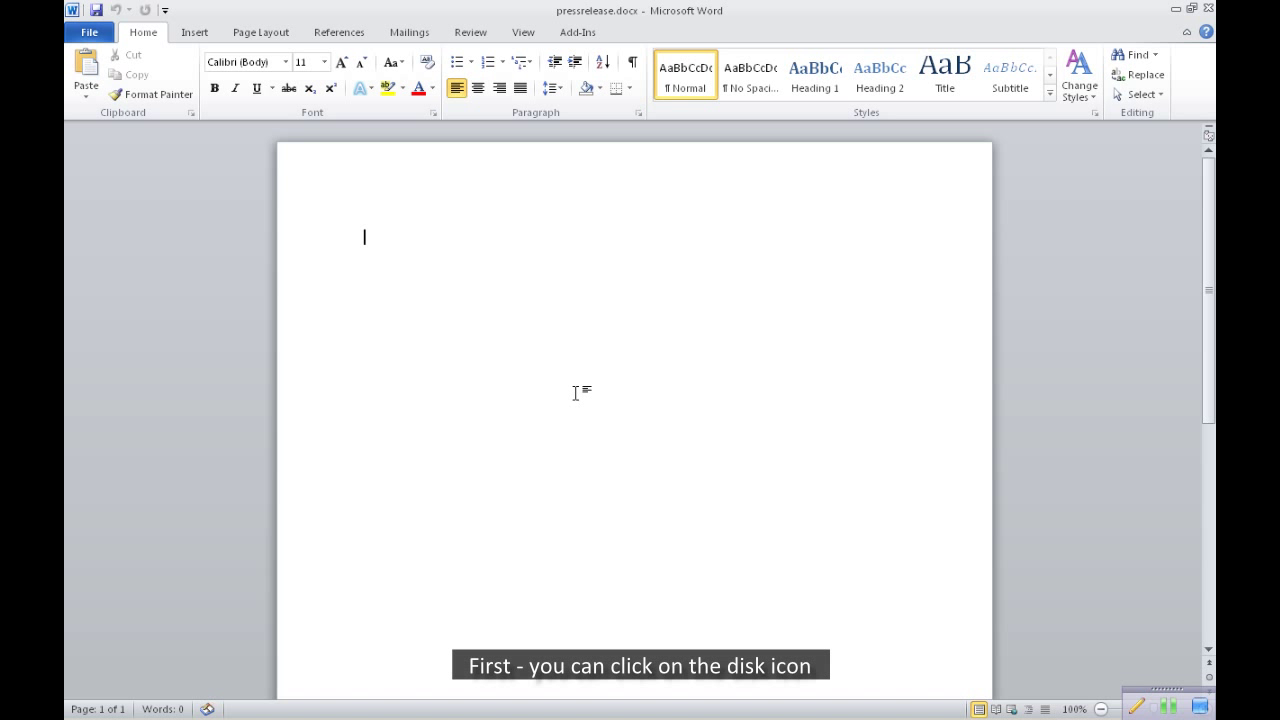
{"action": "left_click", "coordinate": [97, 12]}
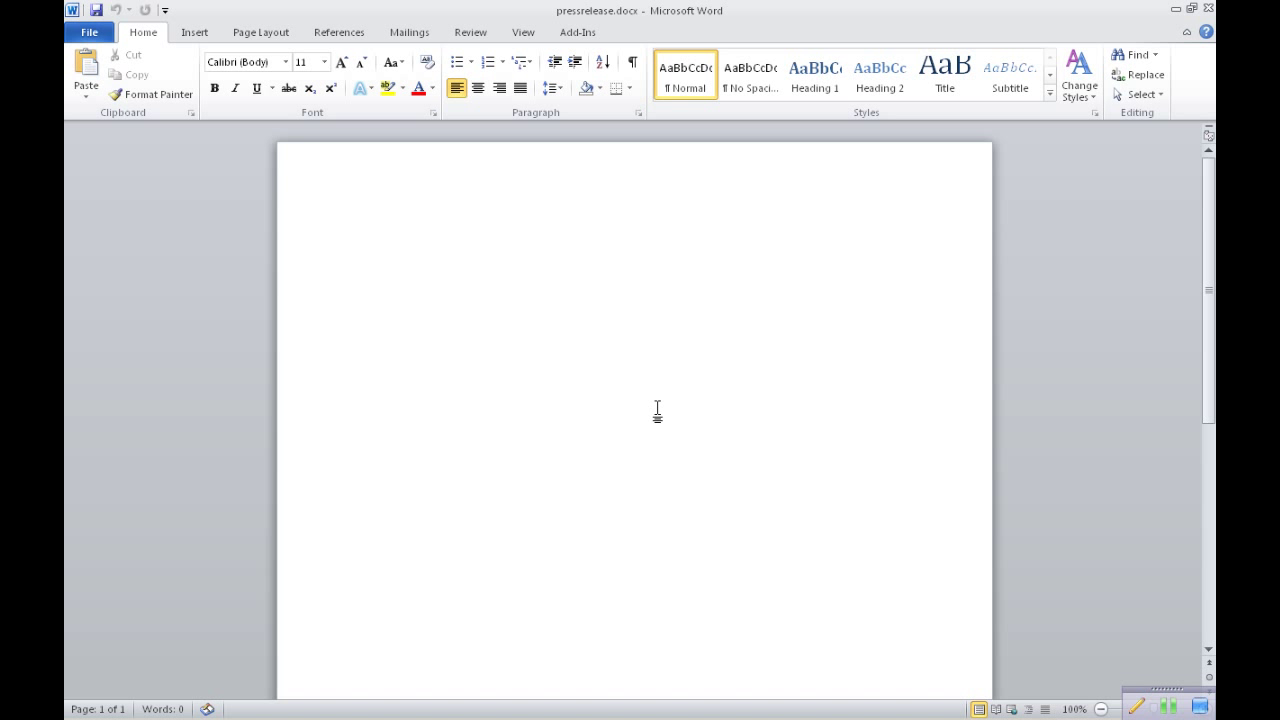
{"action": "left_click", "coordinate": [104, 34]}
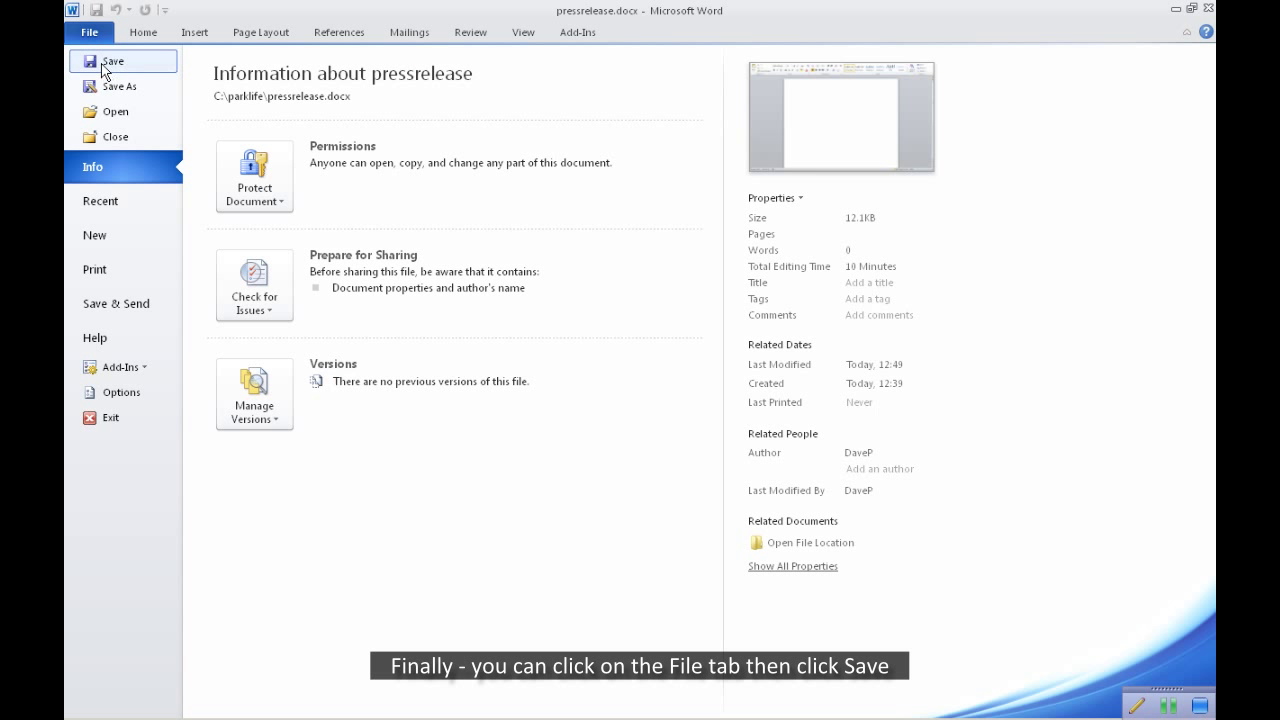
{"action": "left_click", "coordinate": [143, 34]}
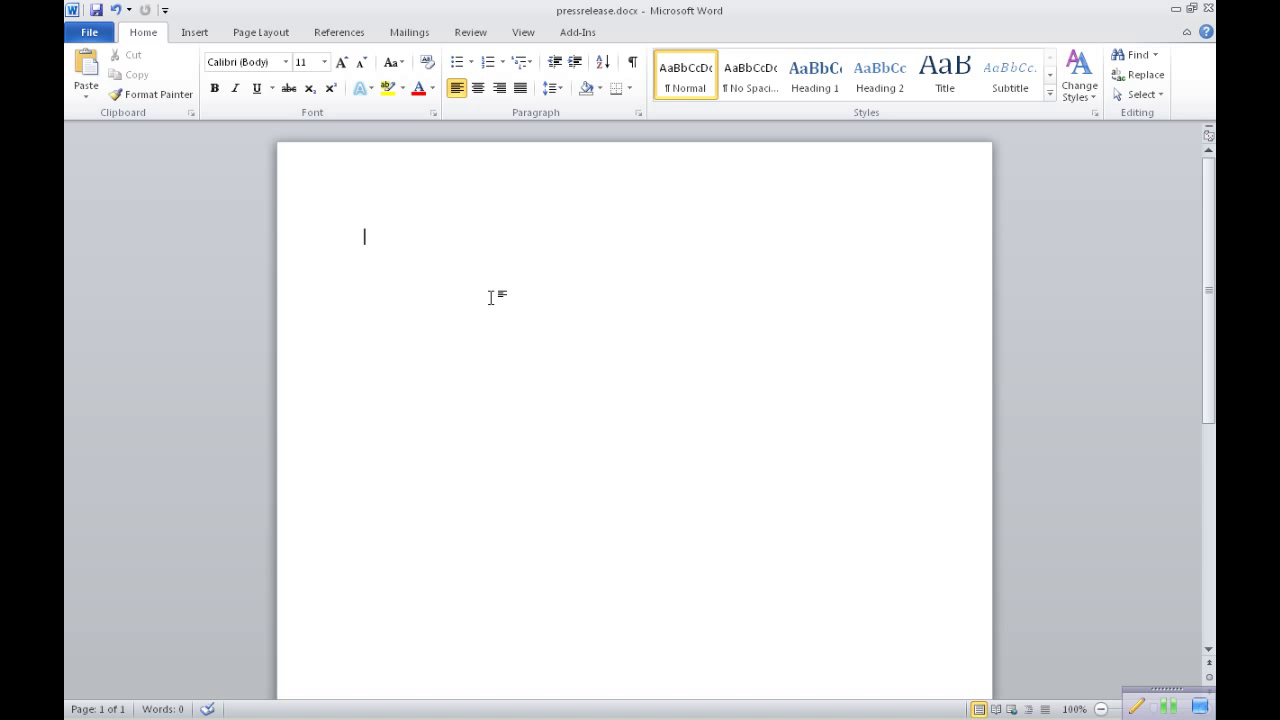
Type 'Press Release' and 'The Department of Parks and Gardens' as separate lines, fixing typos.
{"action": "type", "text": "Pree"}
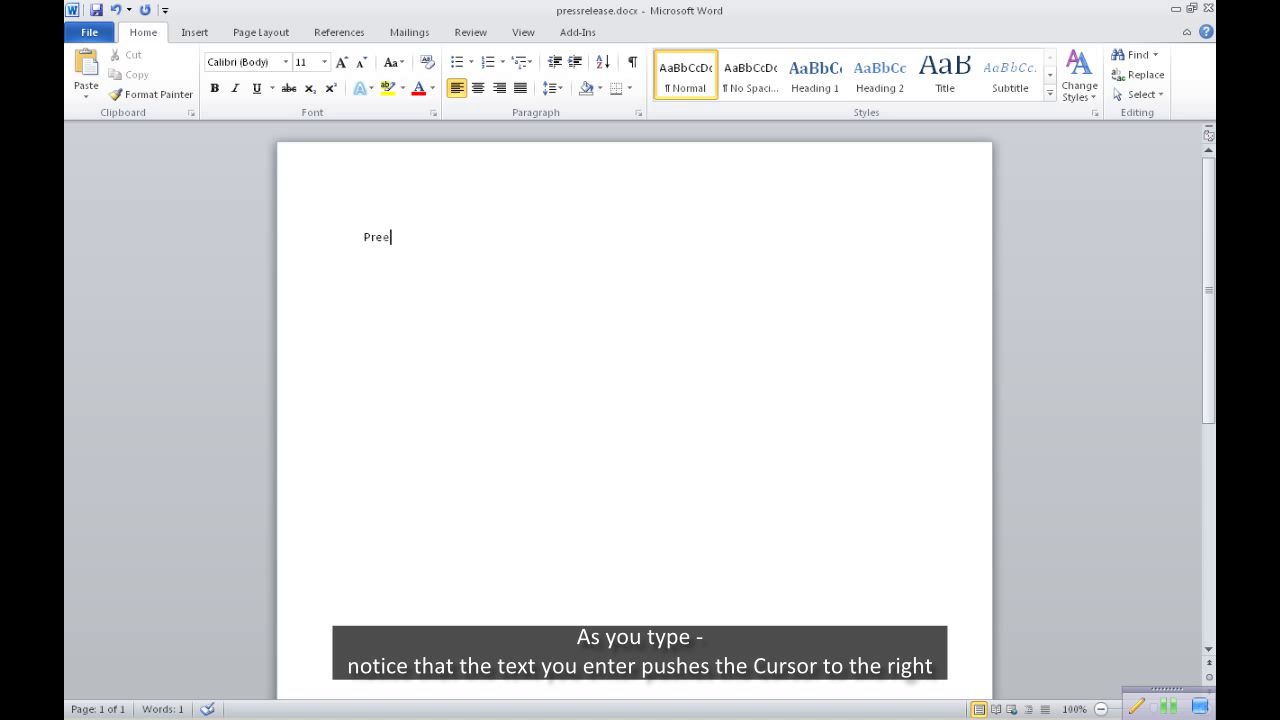
{"action": "key", "text": "BackSpace"}
{"action": "type", "text": "ss Relw"}
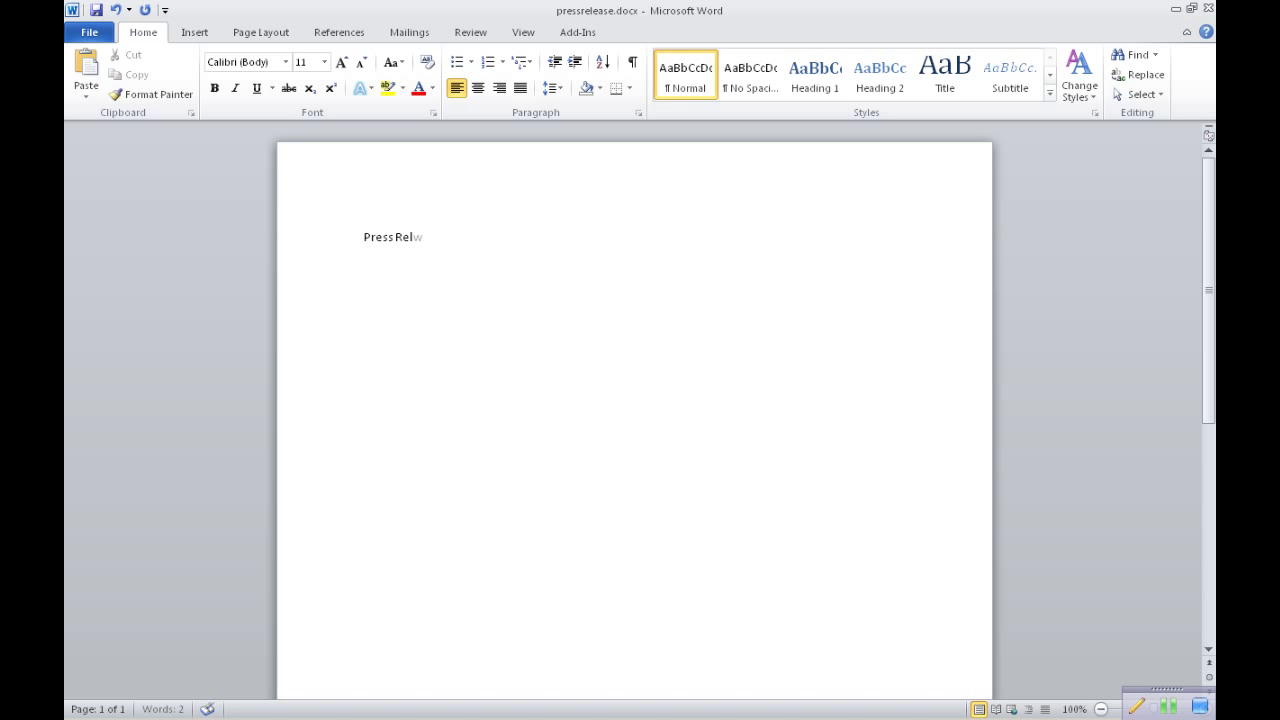
{"action": "key", "text": "BackSpace"}
{"action": "type", "text": "ease"}
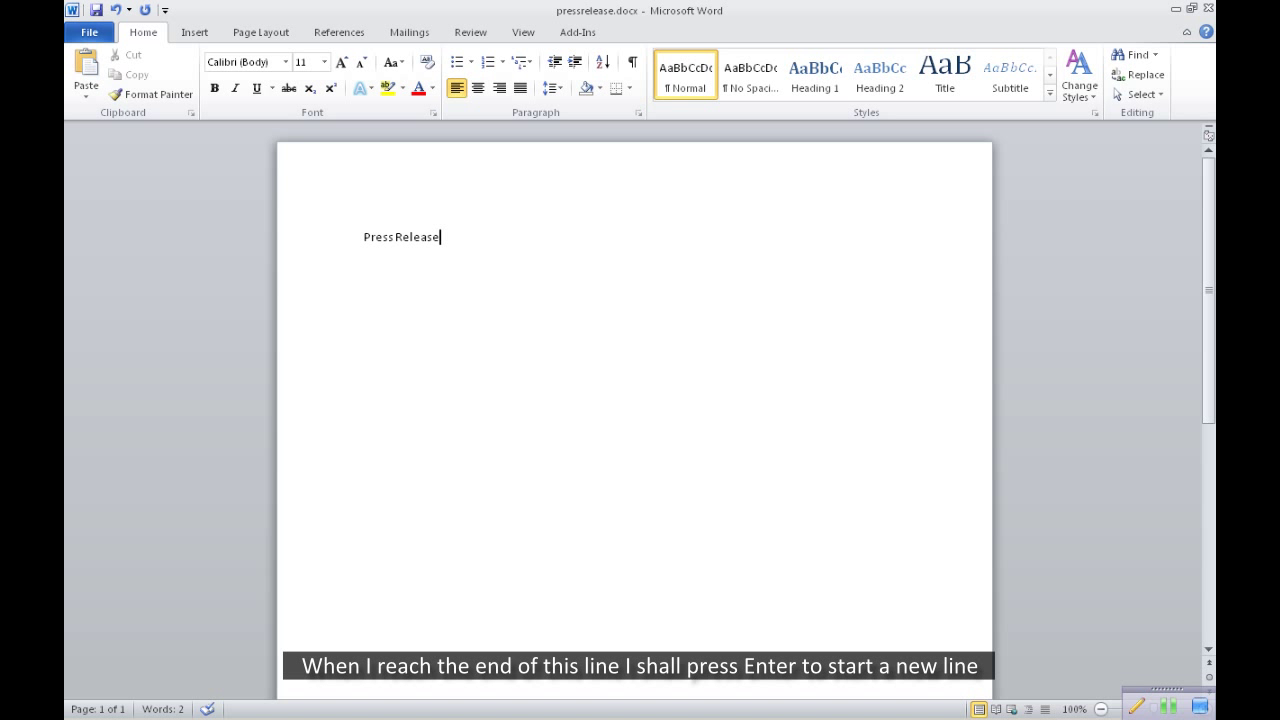
{"action": "key", "text": "Return"}
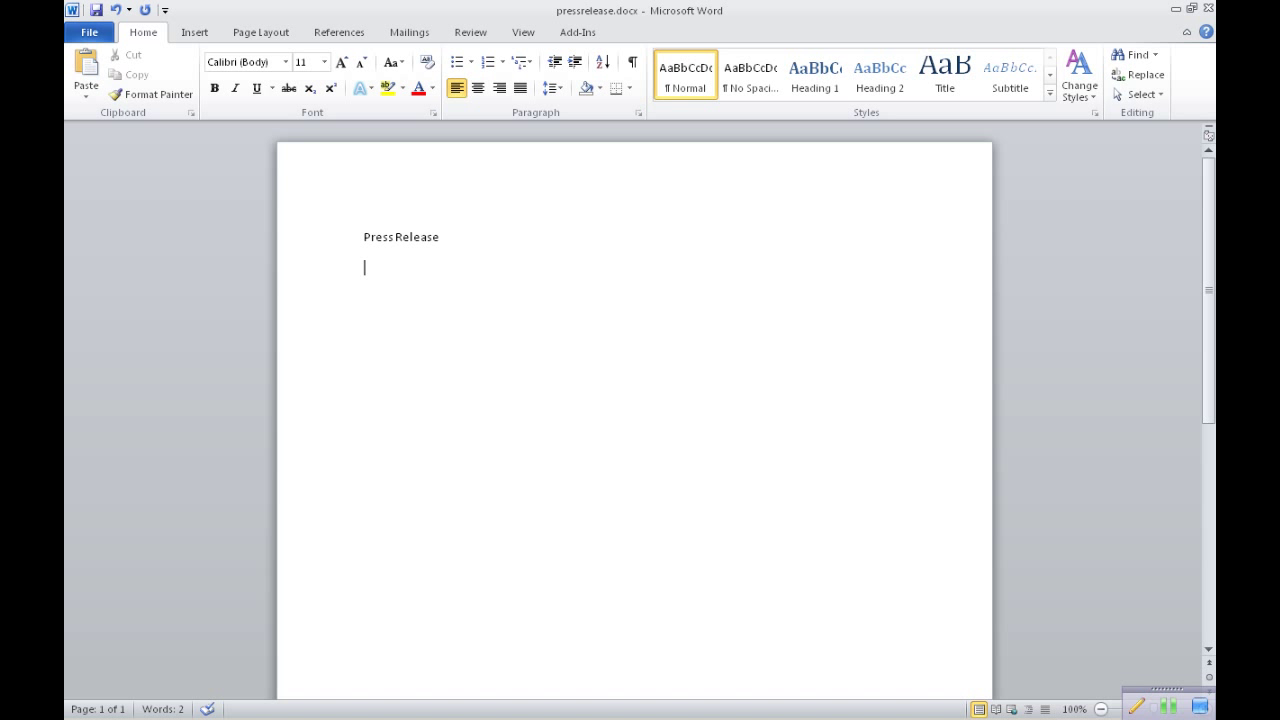
{"action": "type", "text": "The"}
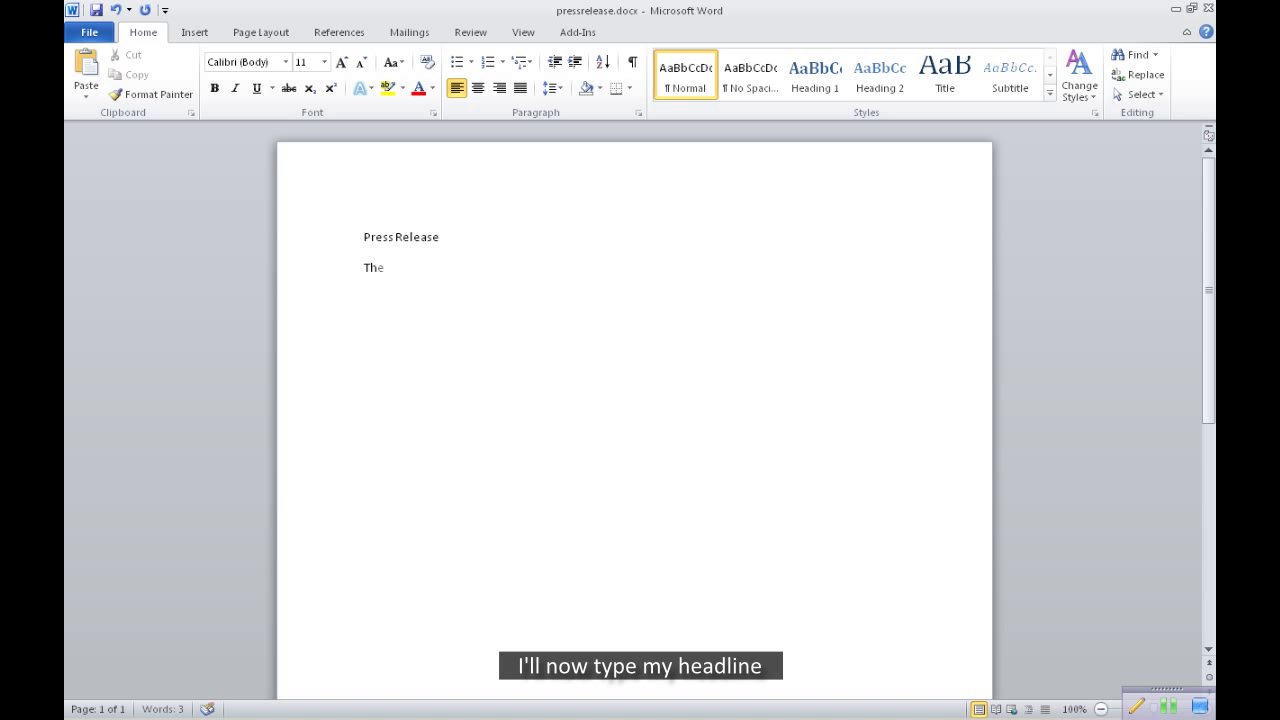
{"action": "type", "text": " Depa"}
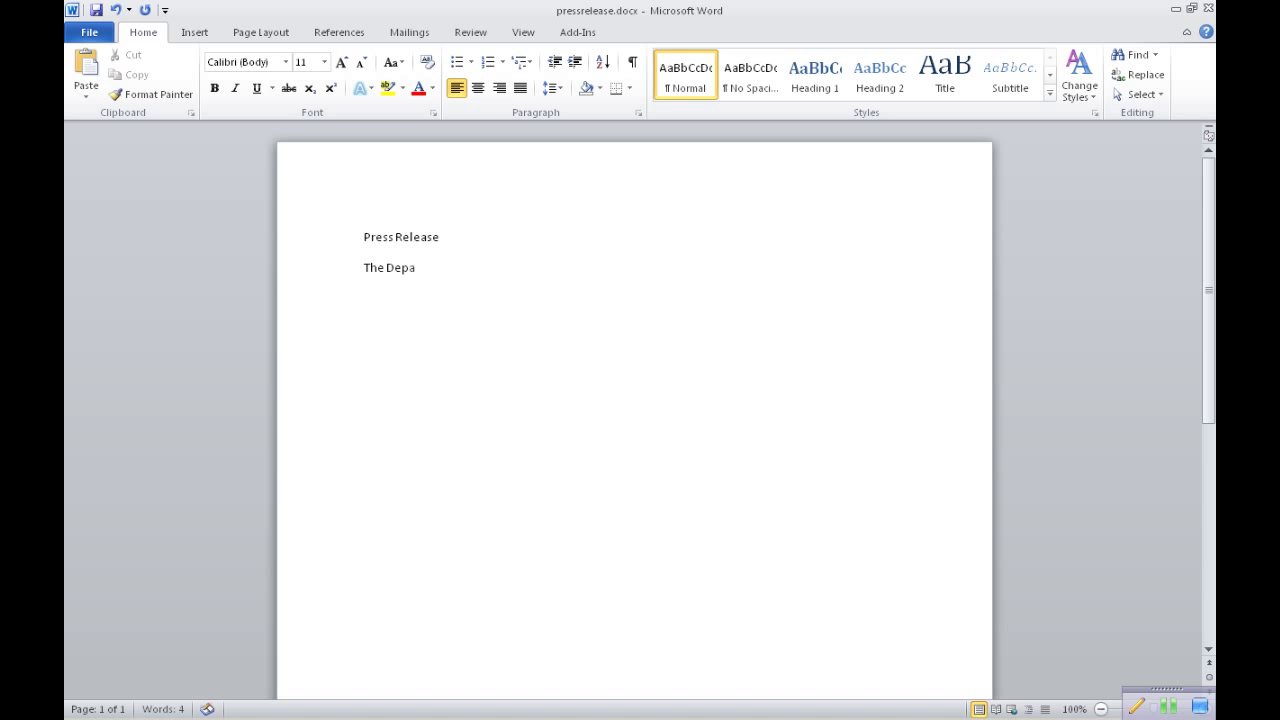
{"action": "type", "text": "rtment of Parks and "}
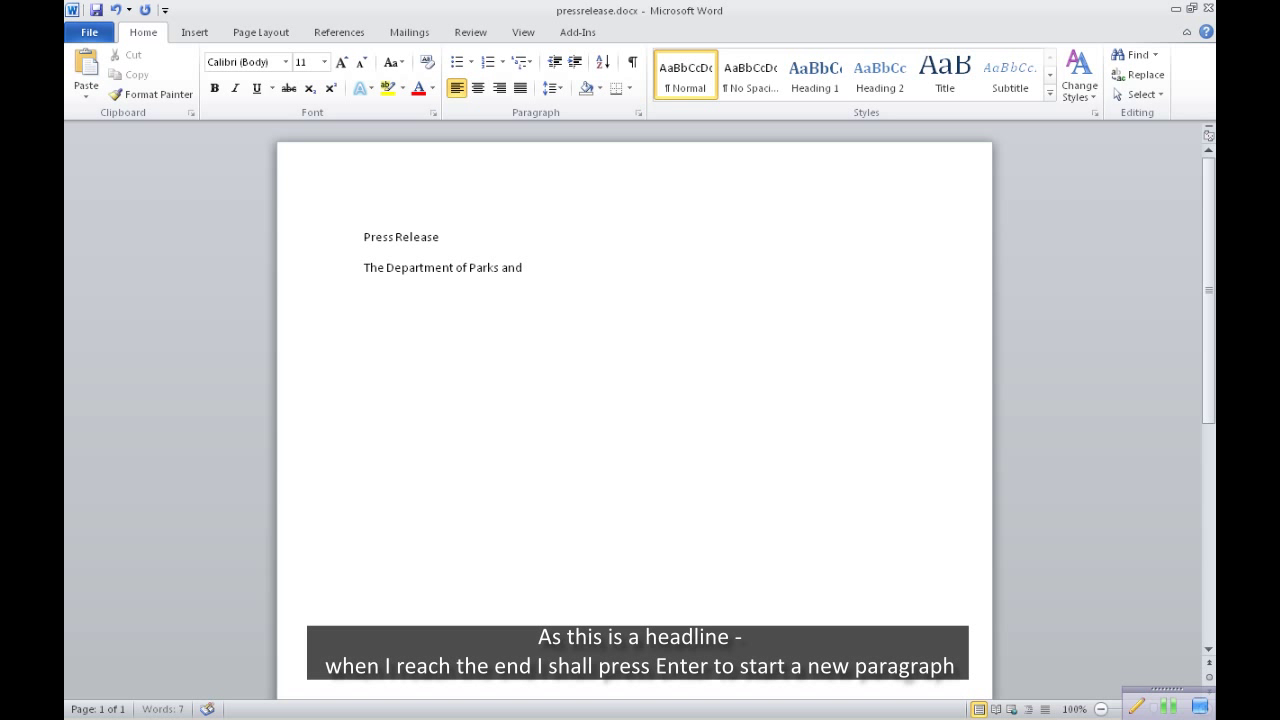
{"action": "type", "text": "Gardens"}
{"action": "key", "text": "Return"}
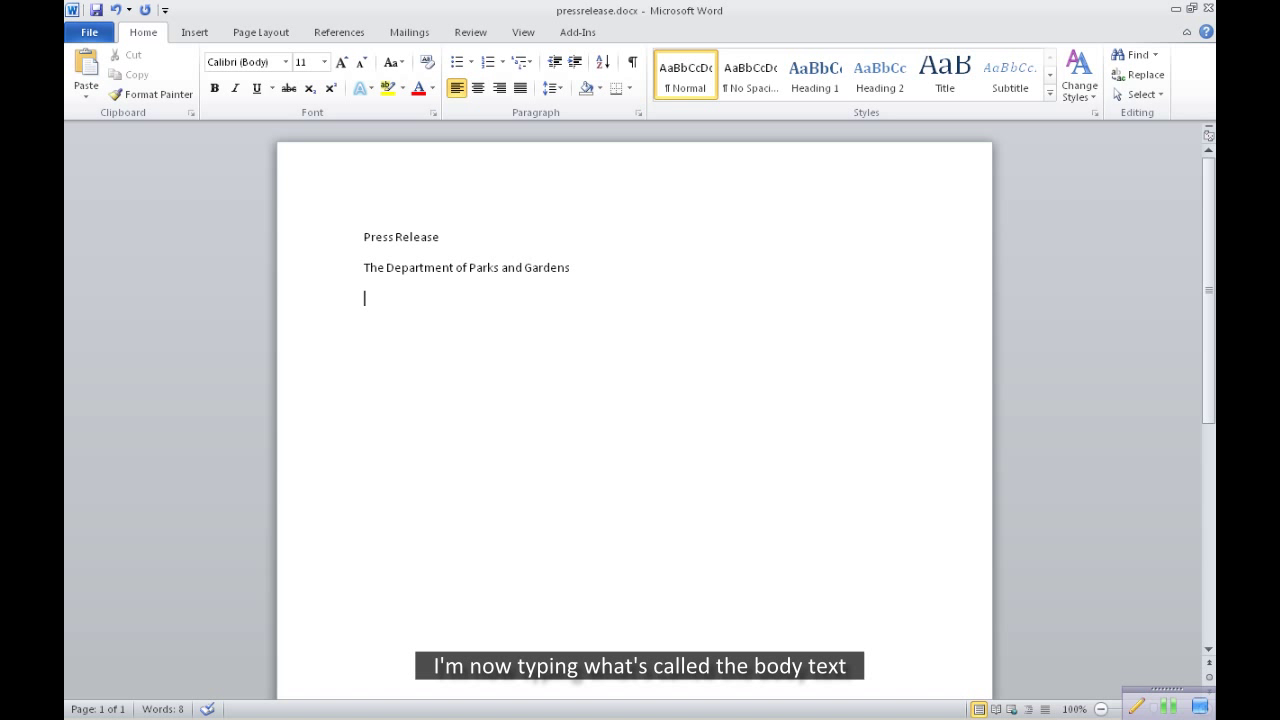
Type 'We have launched a nation wide campaign to publicise our citys amenities', fixing typos.
{"action": "type", "text": "We"}
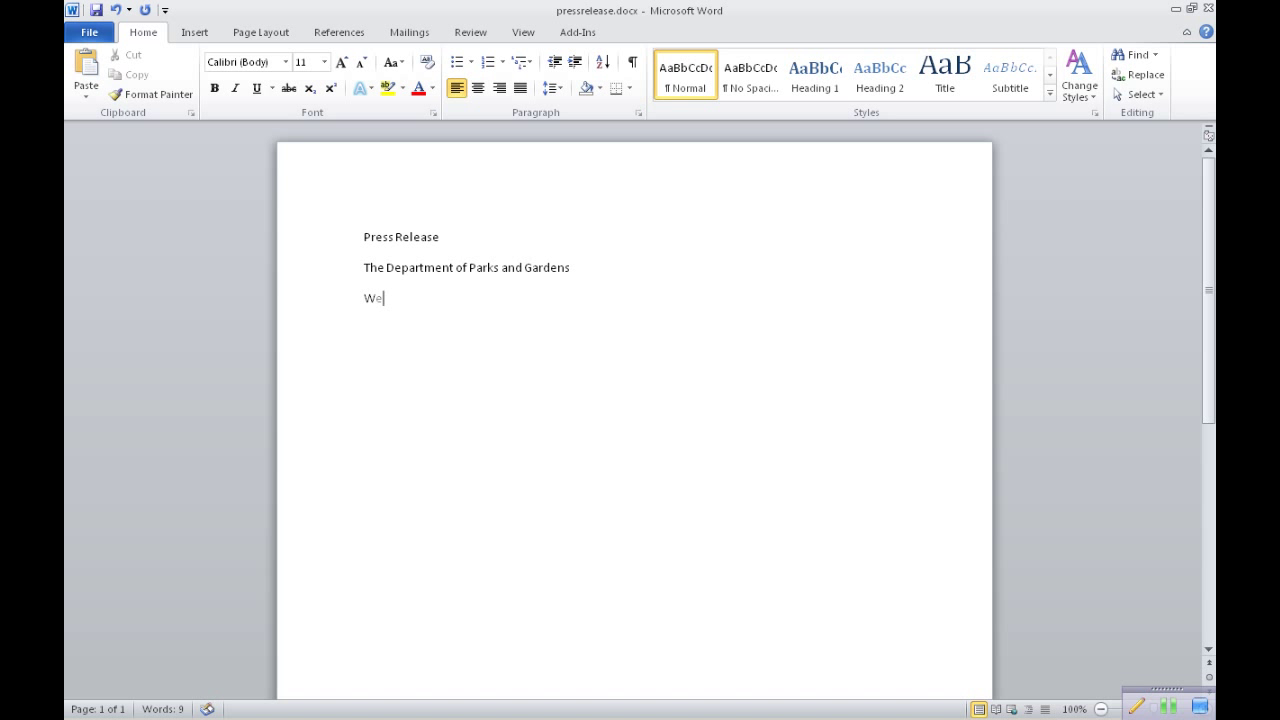
{"action": "type", "text": " have "}
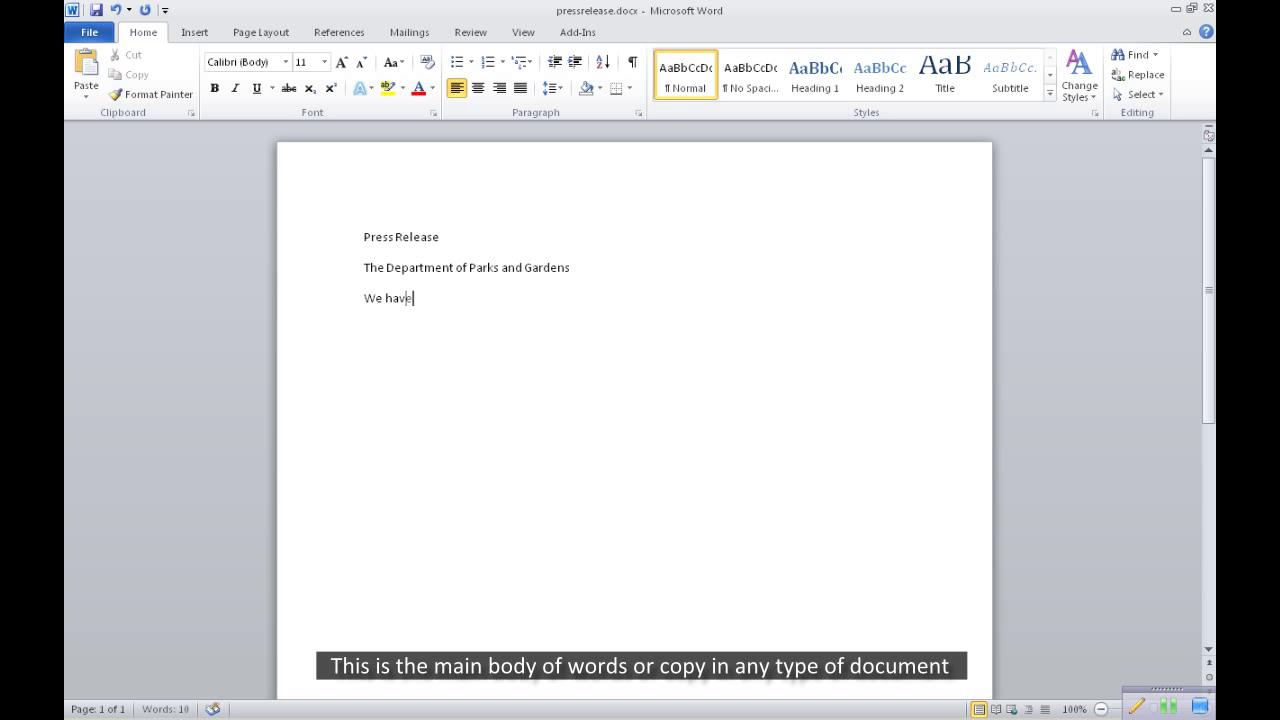
{"action": "type", "text": "le"}
{"action": "key", "text": "BackSpace"}
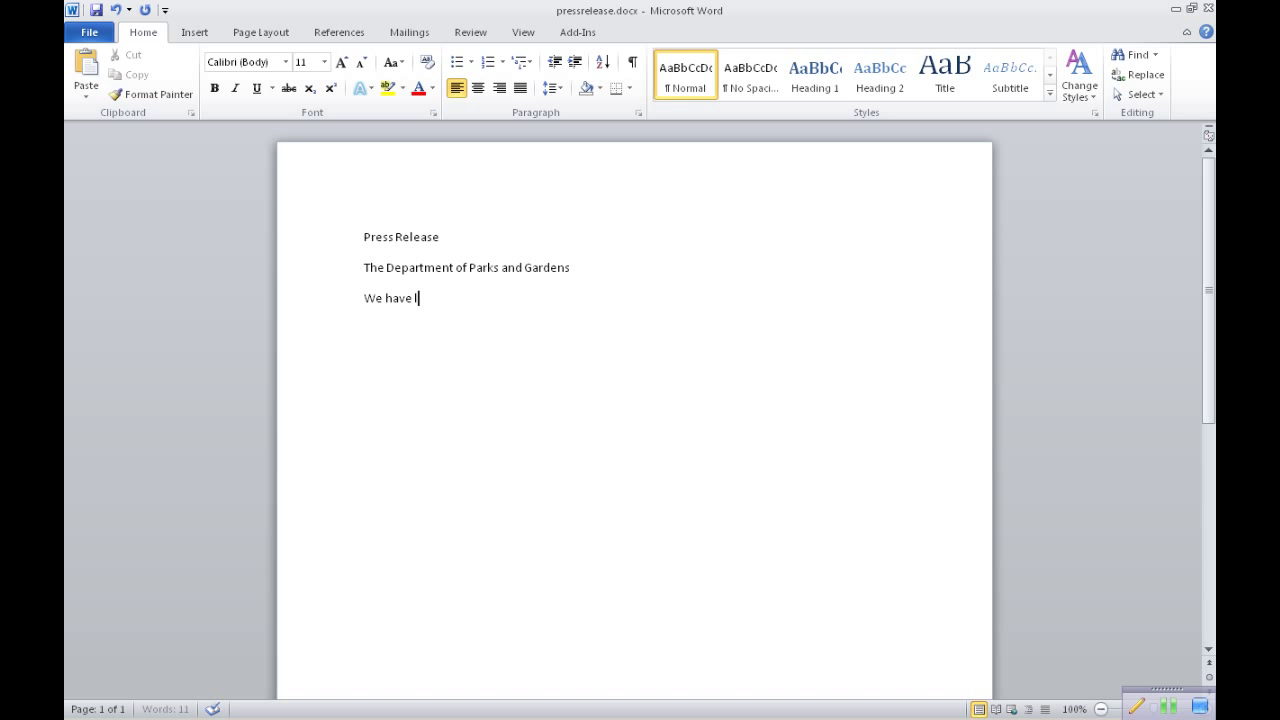
{"action": "type", "text": "aub"}
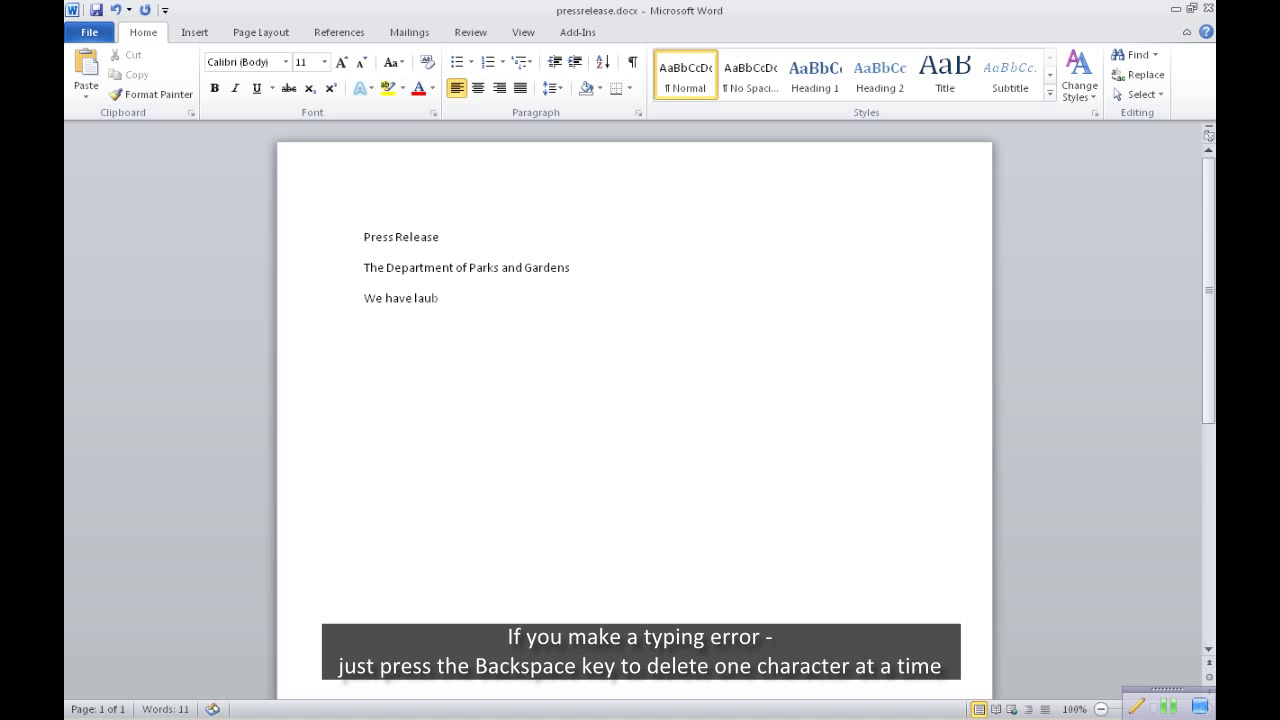
{"action": "key", "text": "BackSpace"}
{"action": "type", "text": "ncg"}
{"action": "key", "text": "BackSpace"}
{"action": "type", "text": "hed"}
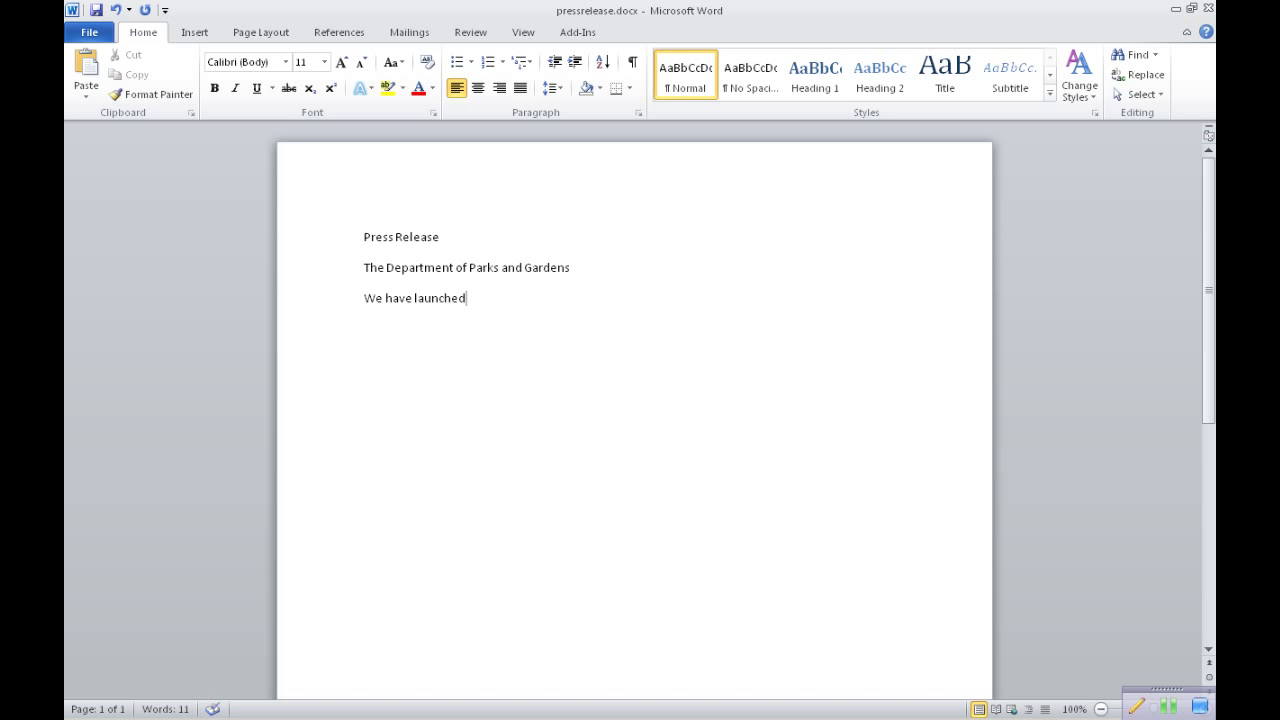
{"action": "type", "text": " a"}
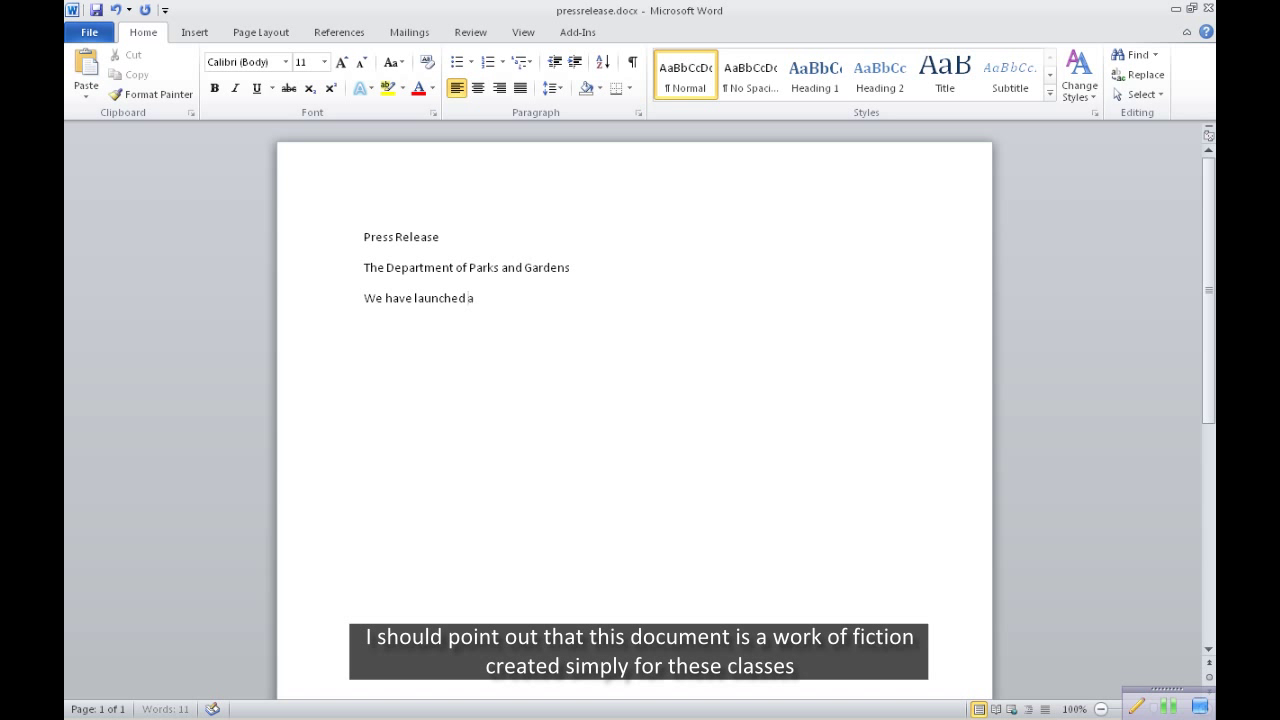
{"action": "type", "text": " nation wide ca"}
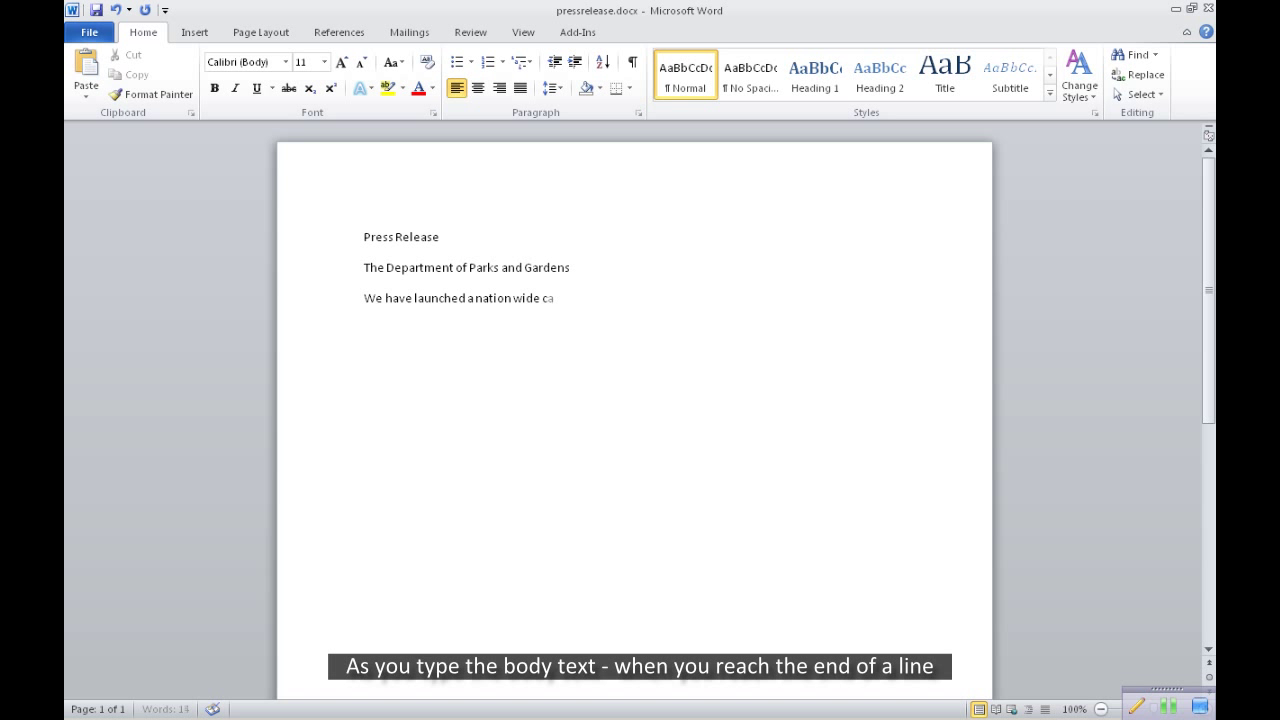
{"action": "type", "text": "mpaign to"}
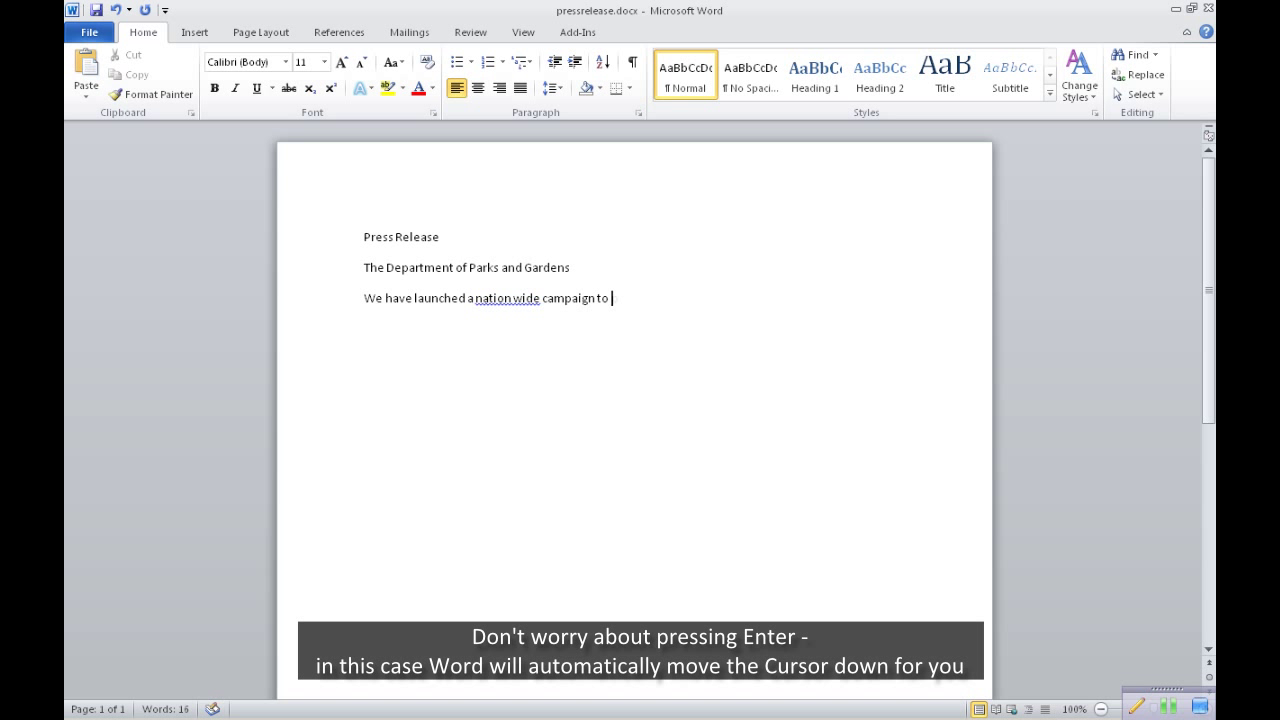
{"action": "type", "text": " publicise"}
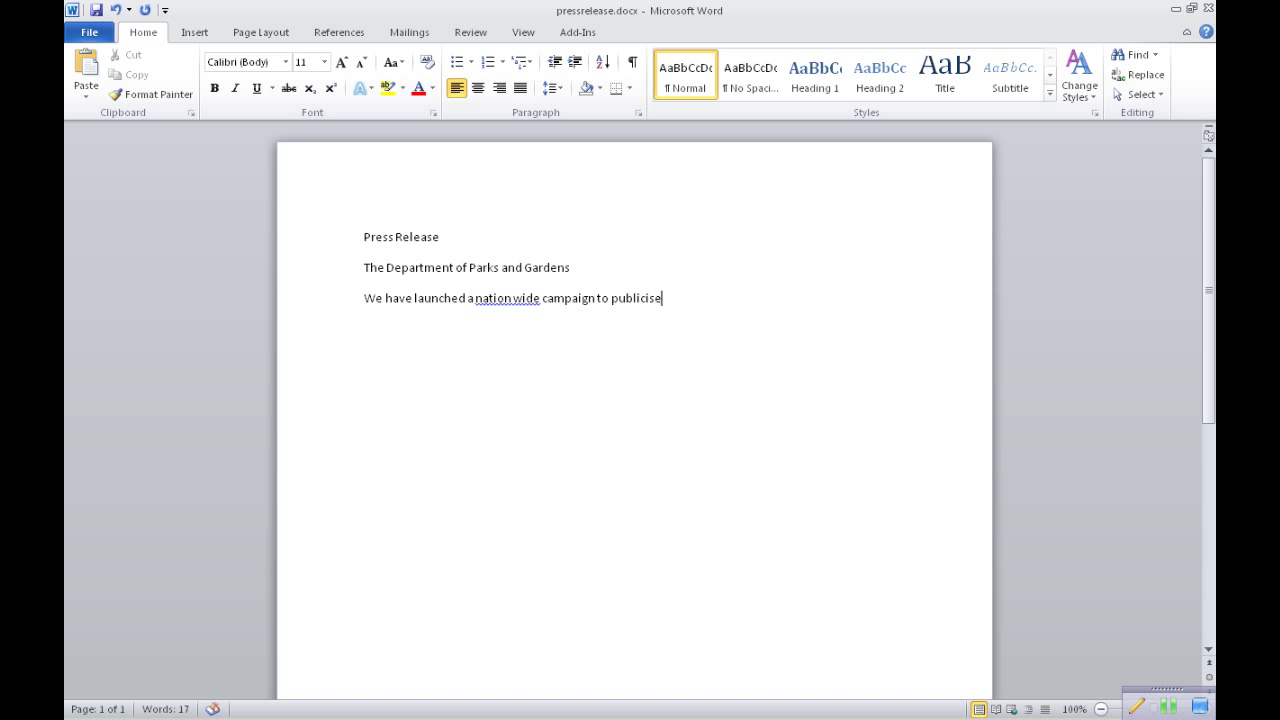
{"action": "type", "text": " our city"}
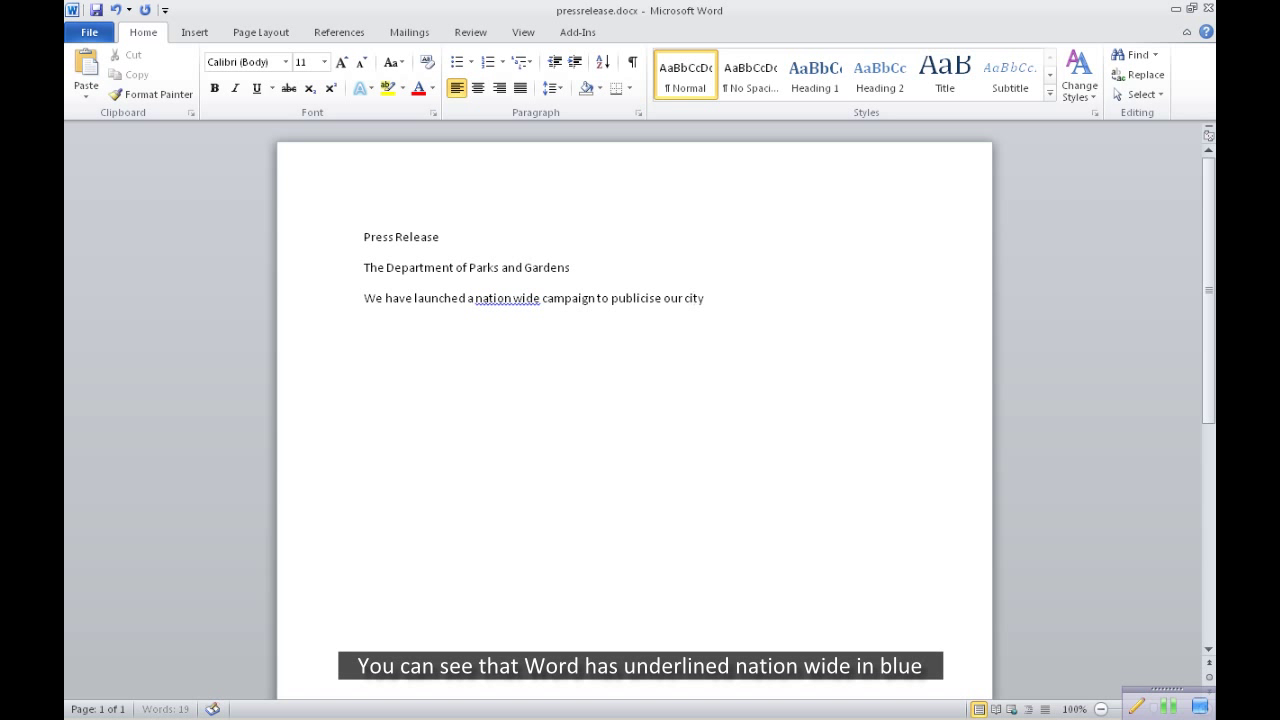
{"action": "type", "text": "s amenities"}
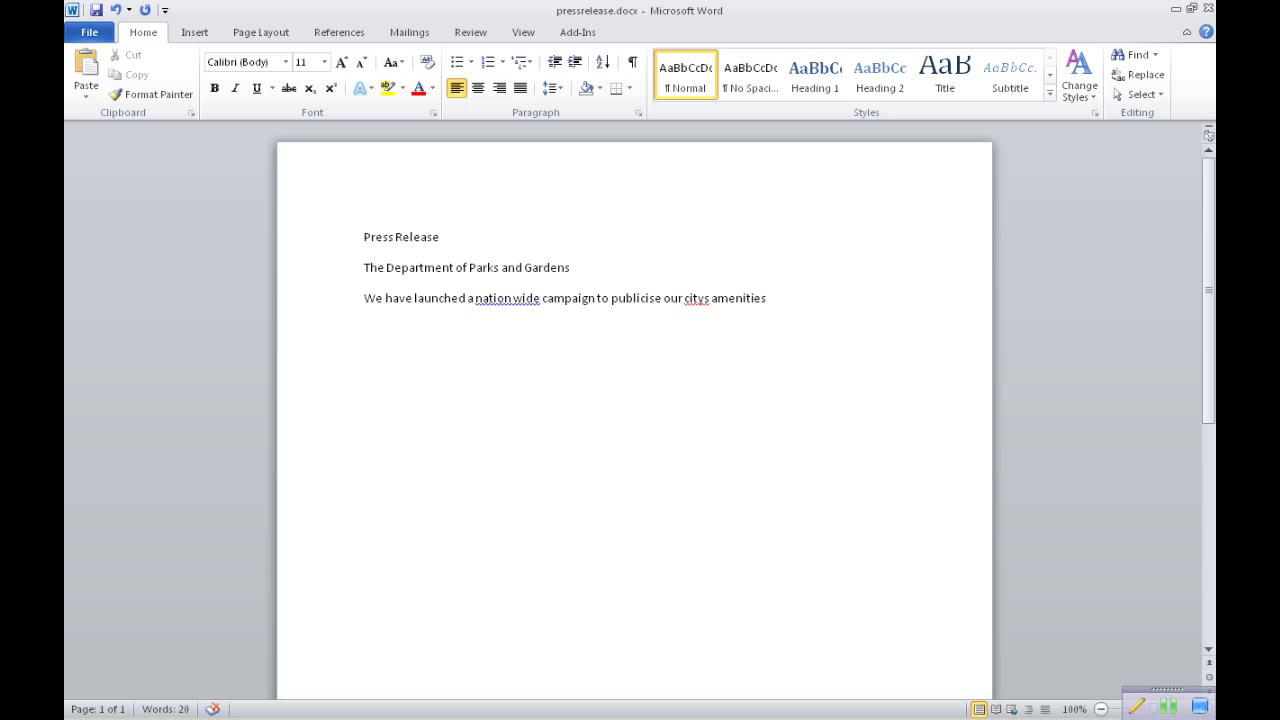
Finish with '…unveiled our new website 'Parklife'.' and start the 'Each month' paragraph.
{"action": "type", "text": ". T"}
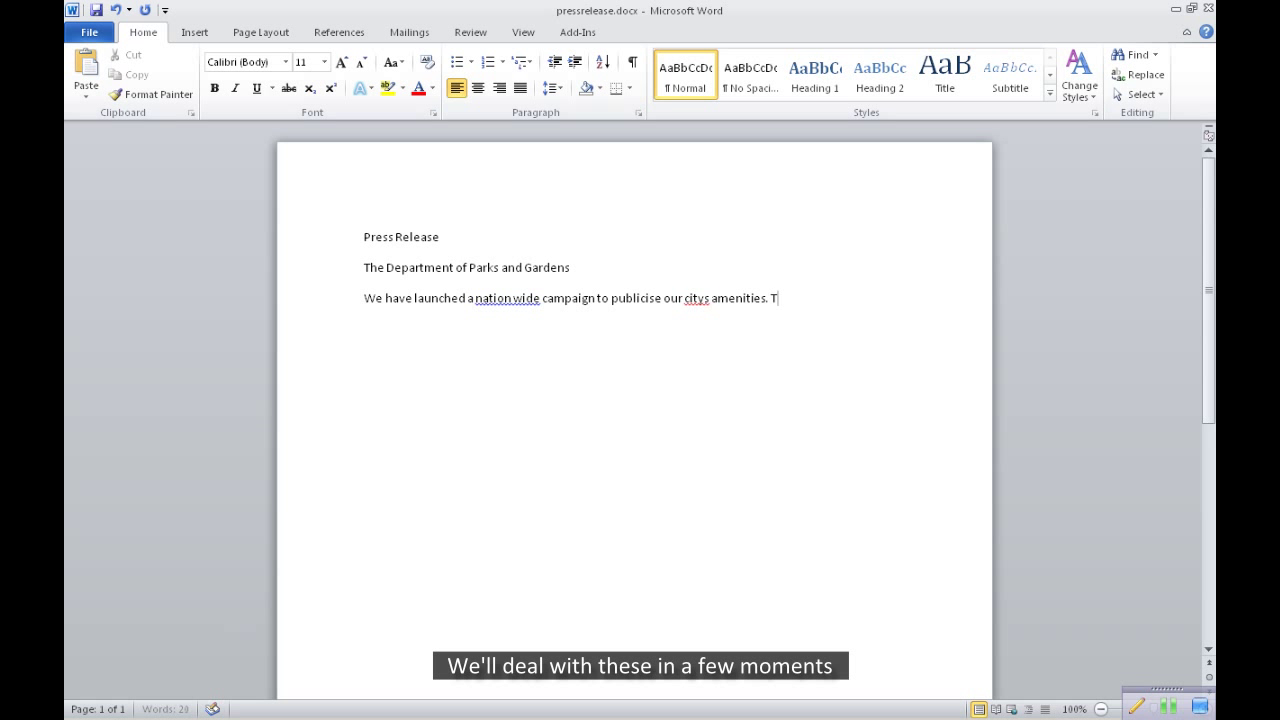
{"action": "type", "text": "o do this"}
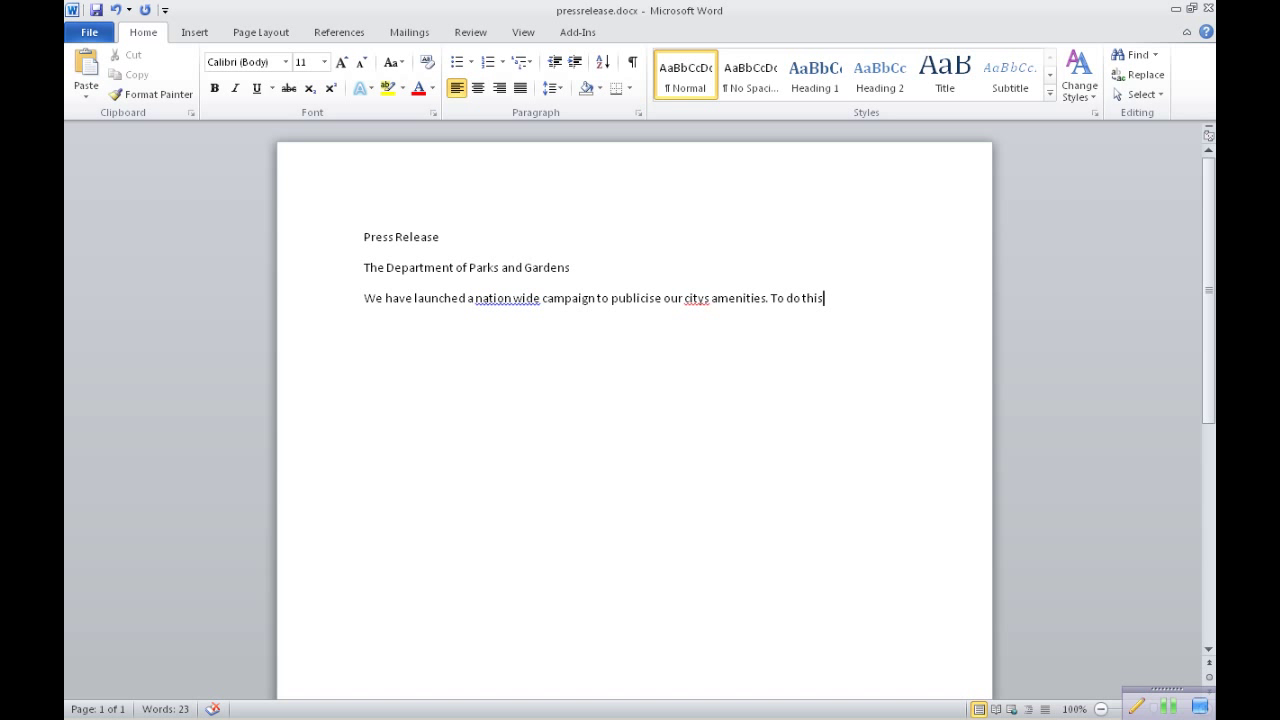
{"action": "type", "text": ", we"}
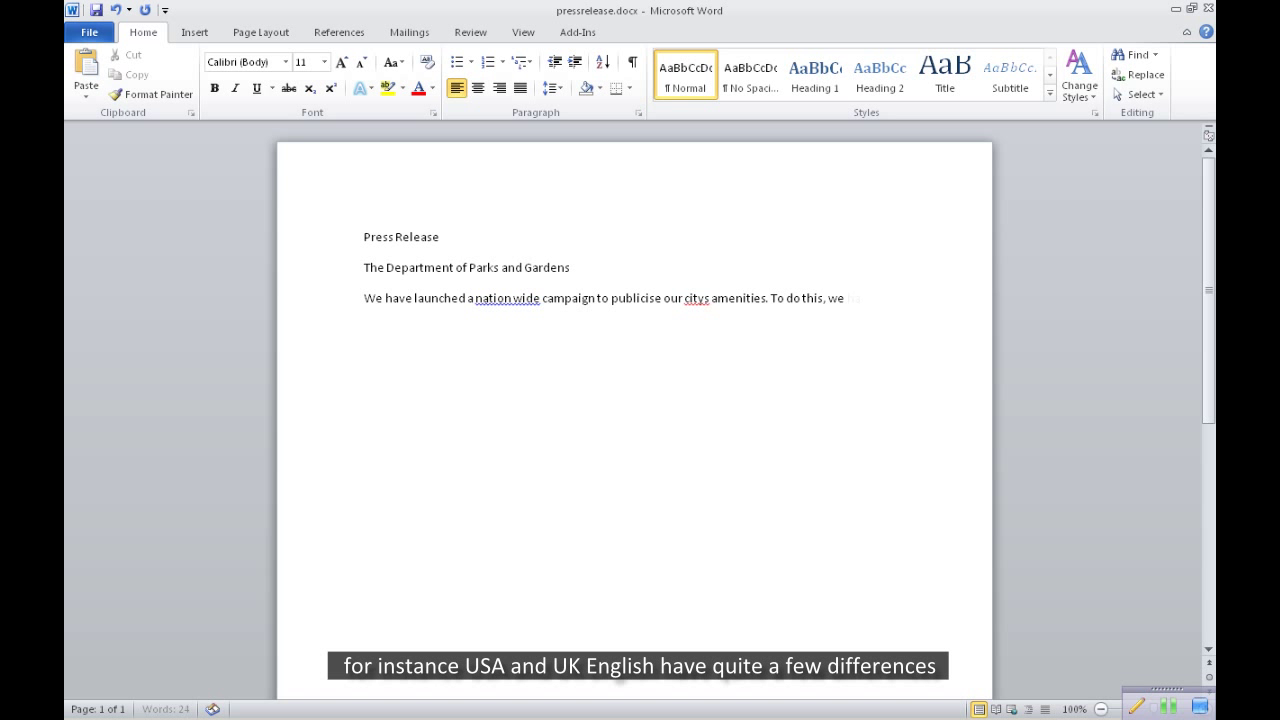
{"action": "type", "text": " have thisweek"}
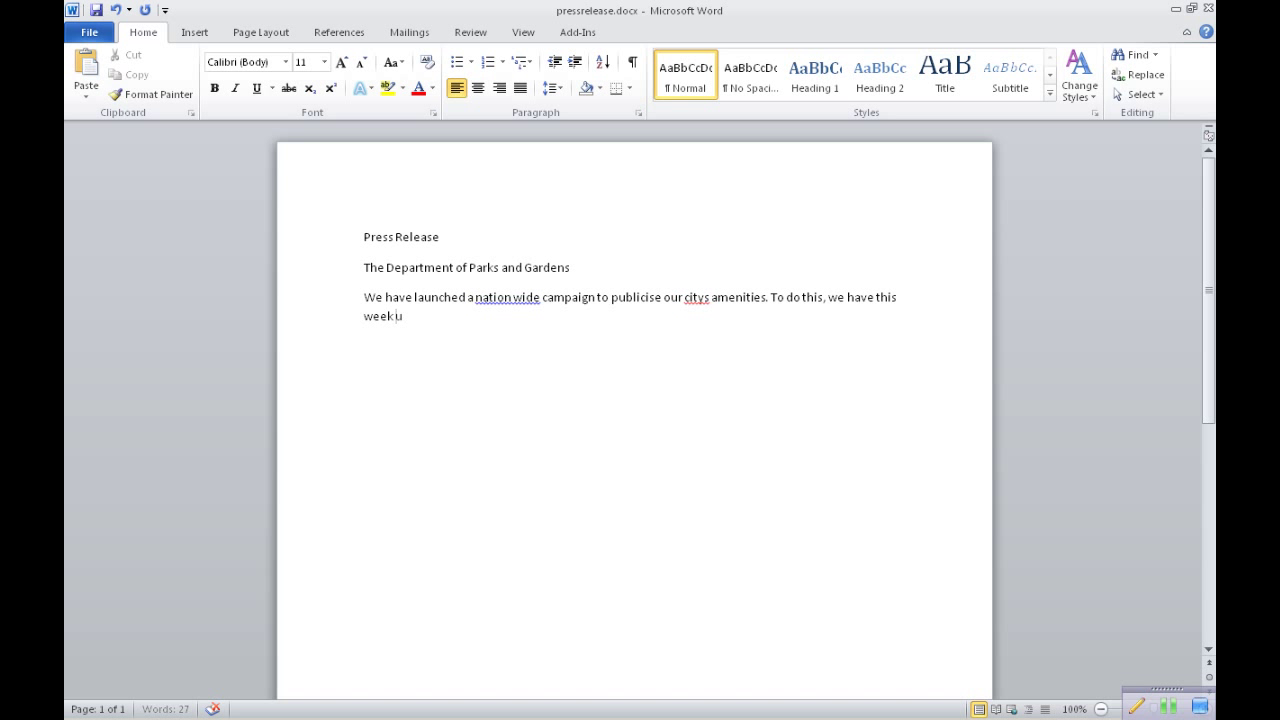
{"action": "type", "text": " unveiled our n"}
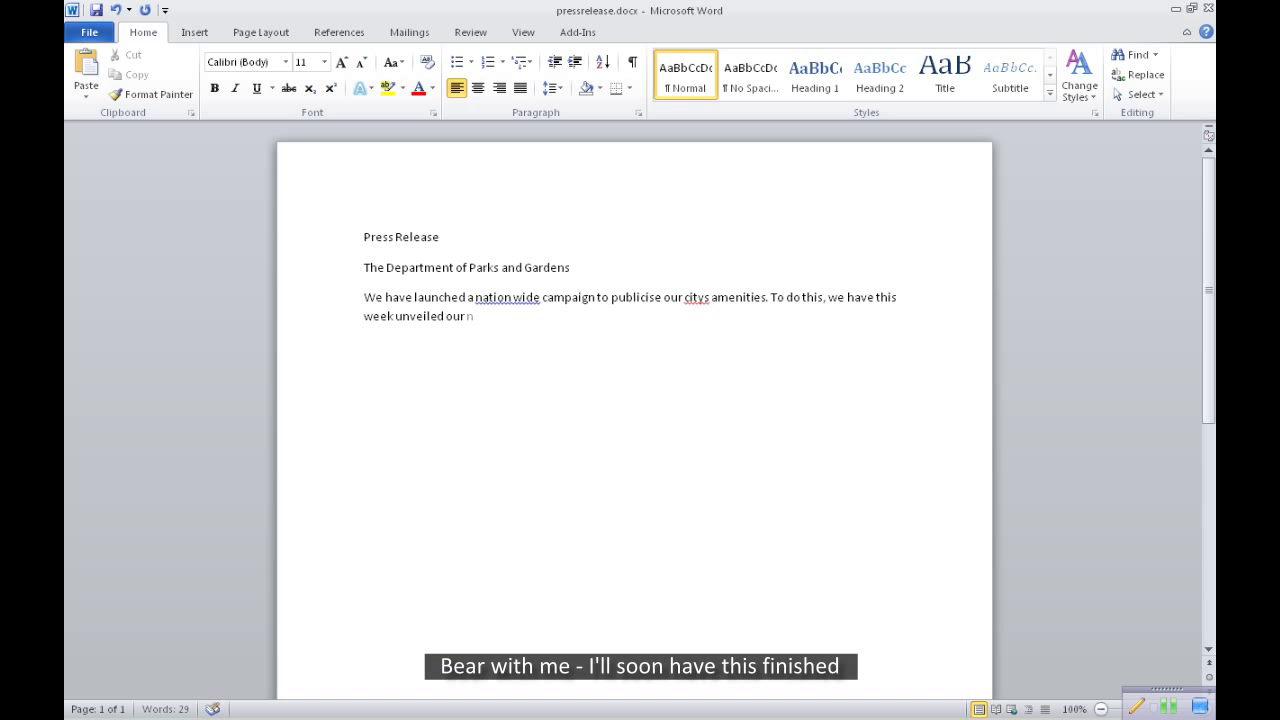
{"action": "type", "text": "ew"}
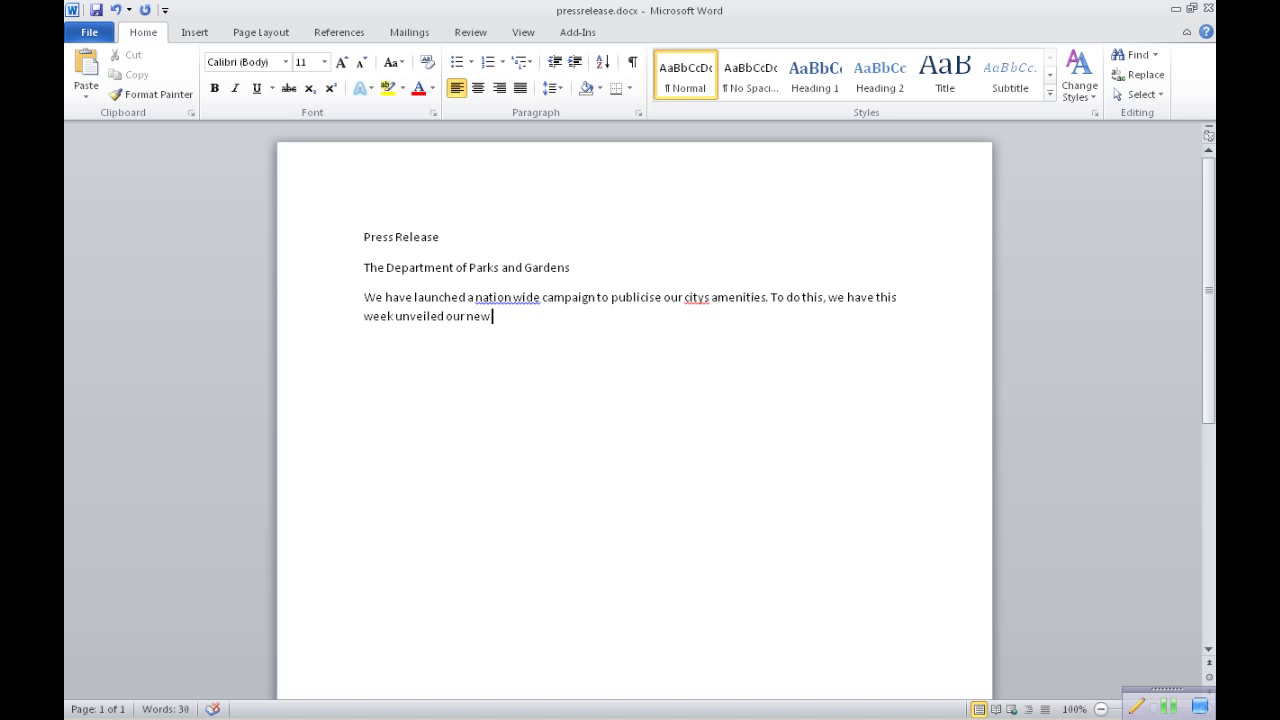
{"action": "type", "text": " w"}
{"action": "type", "text": "ebsit"}
{"action": "type", "text": "e"}
{"action": "type", "text": "\"Pa"}
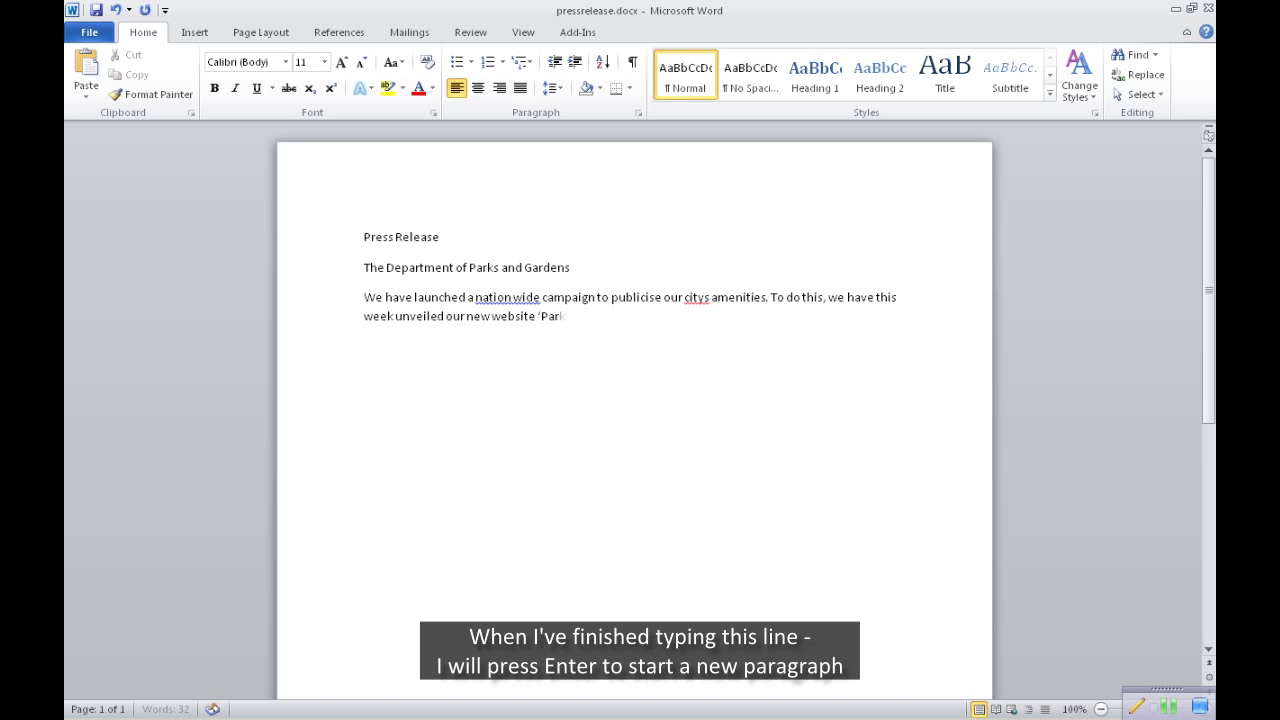
{"action": "type", "text": "rklife'"}
{"action": "type", "text": "."}
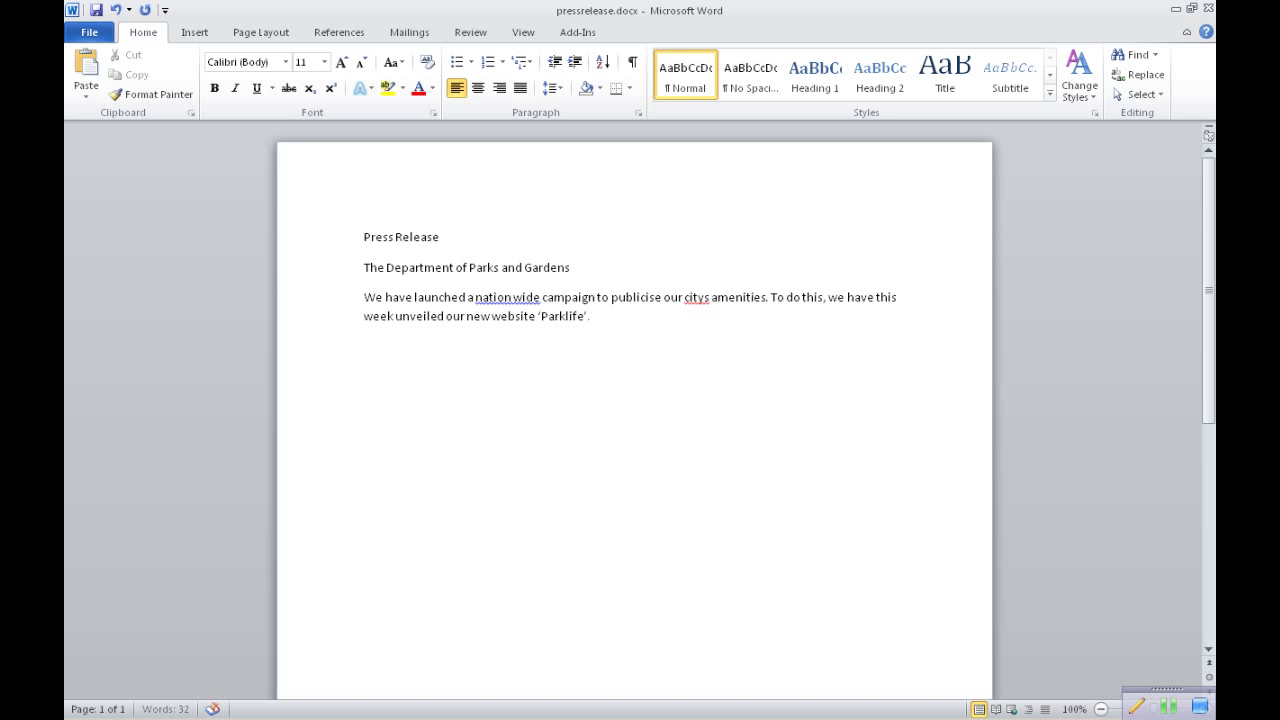
{"action": "key", "text": "Return"}
{"action": "type", "text": "E"}
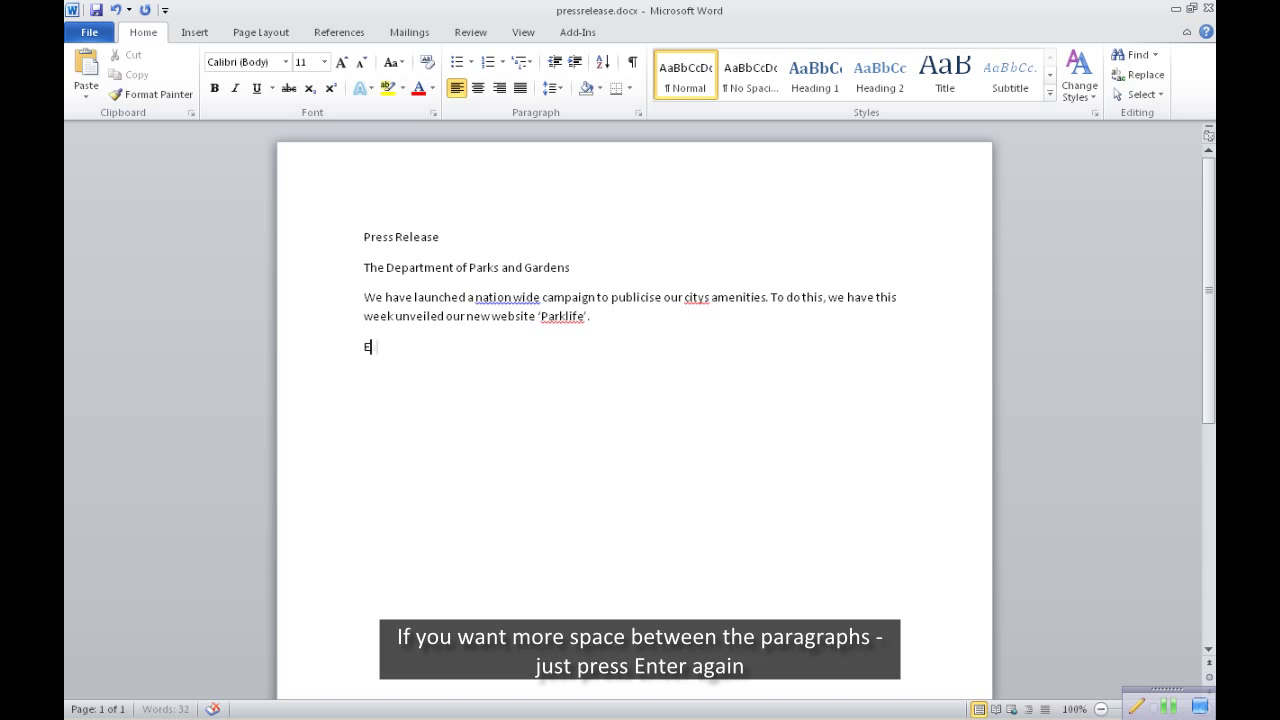
{"action": "type", "text": "ach month"}
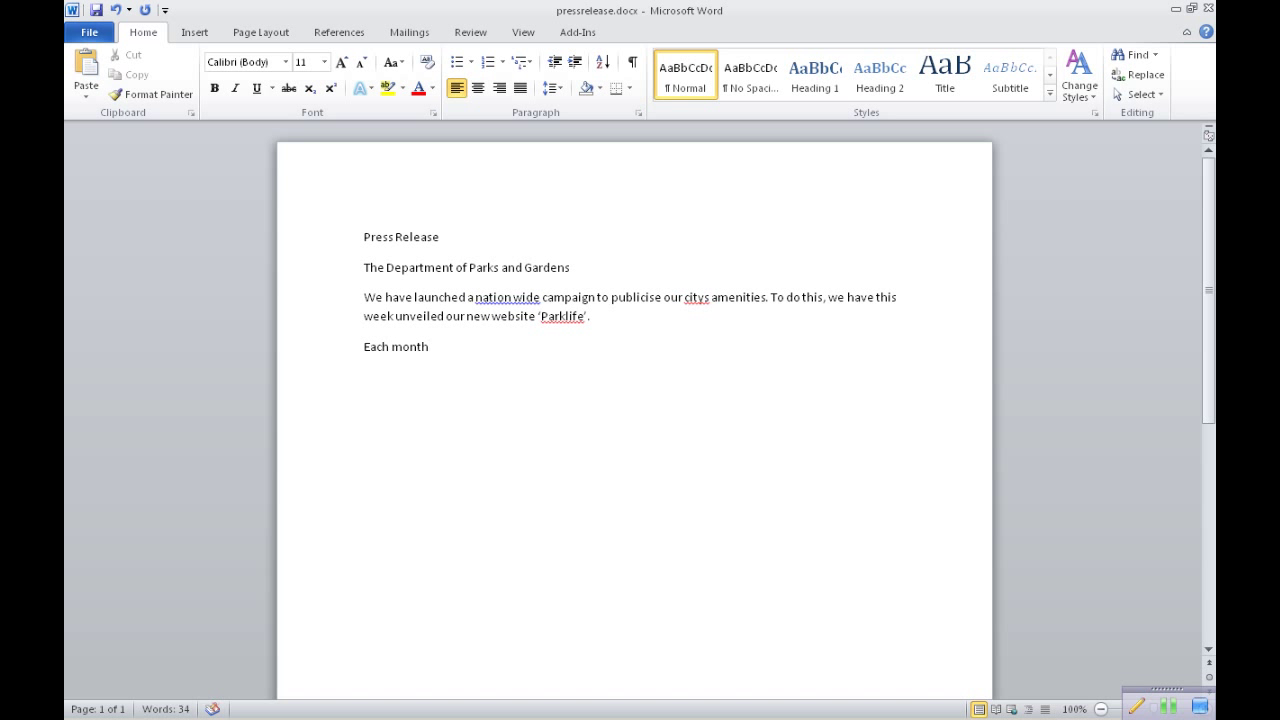
{"action": "type", "text": "."}
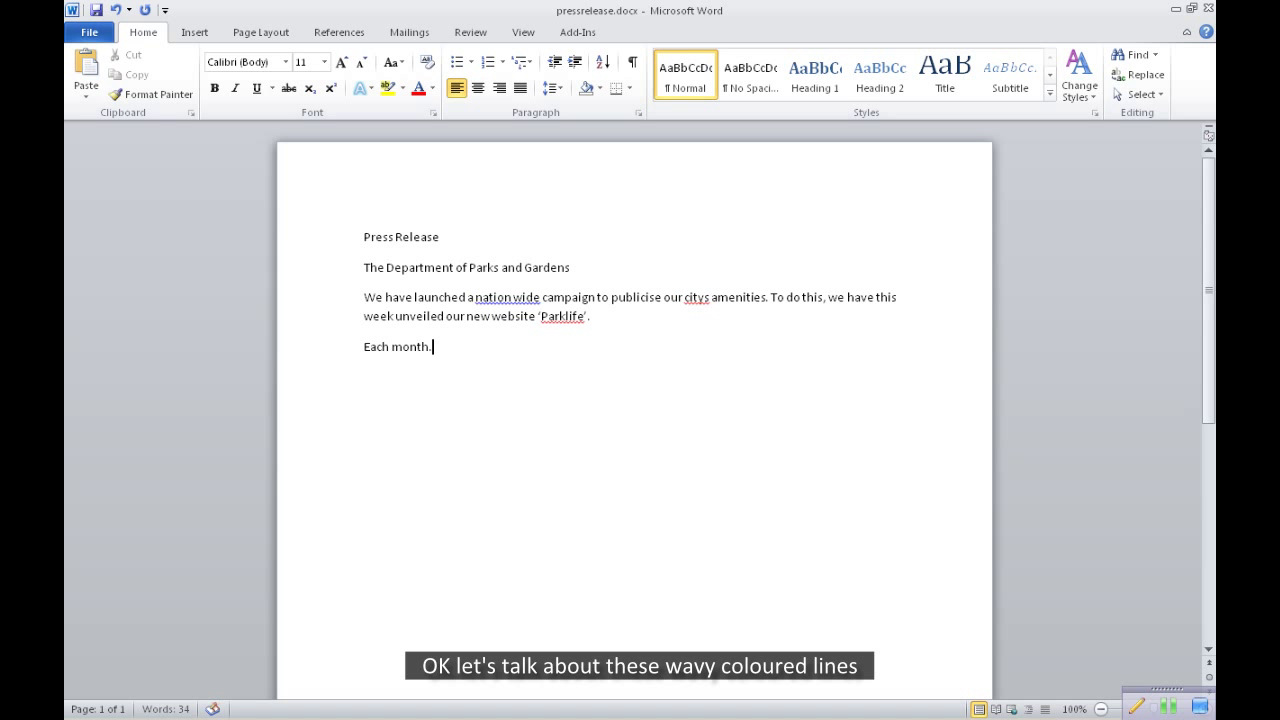
{"action": "type", "text": " We shall"}
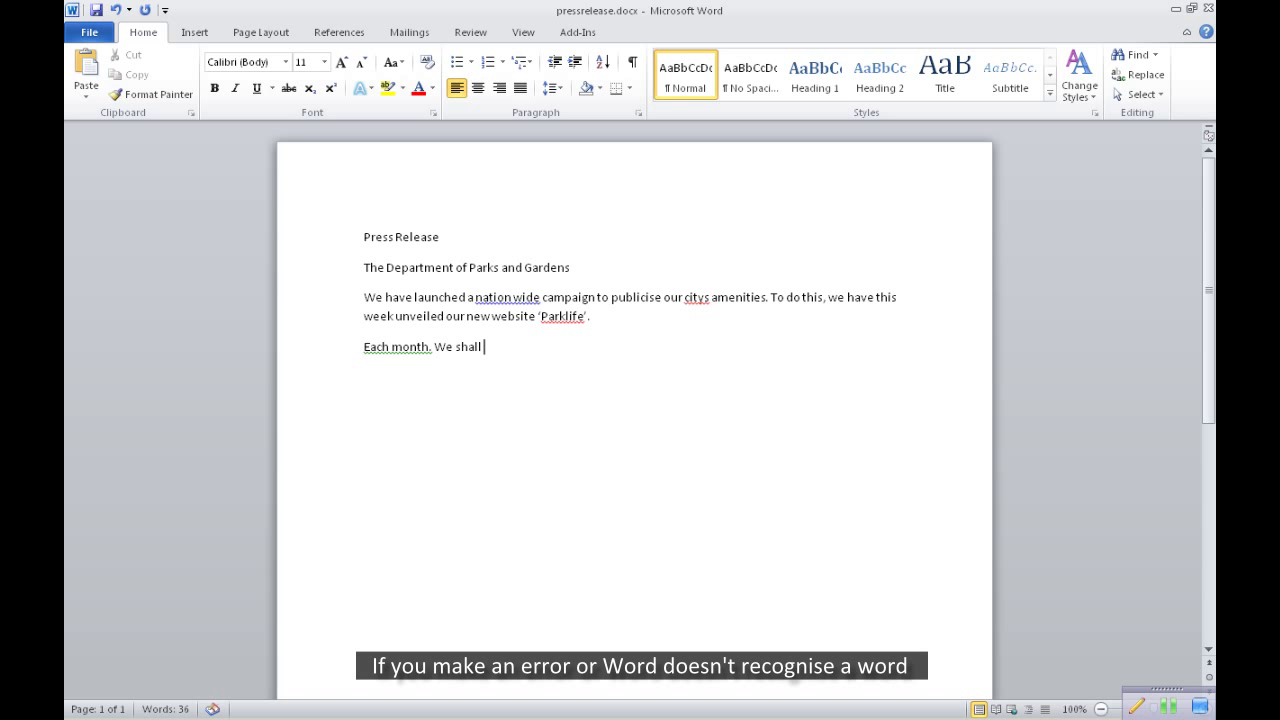
{"action": "type", "text": " put the"}
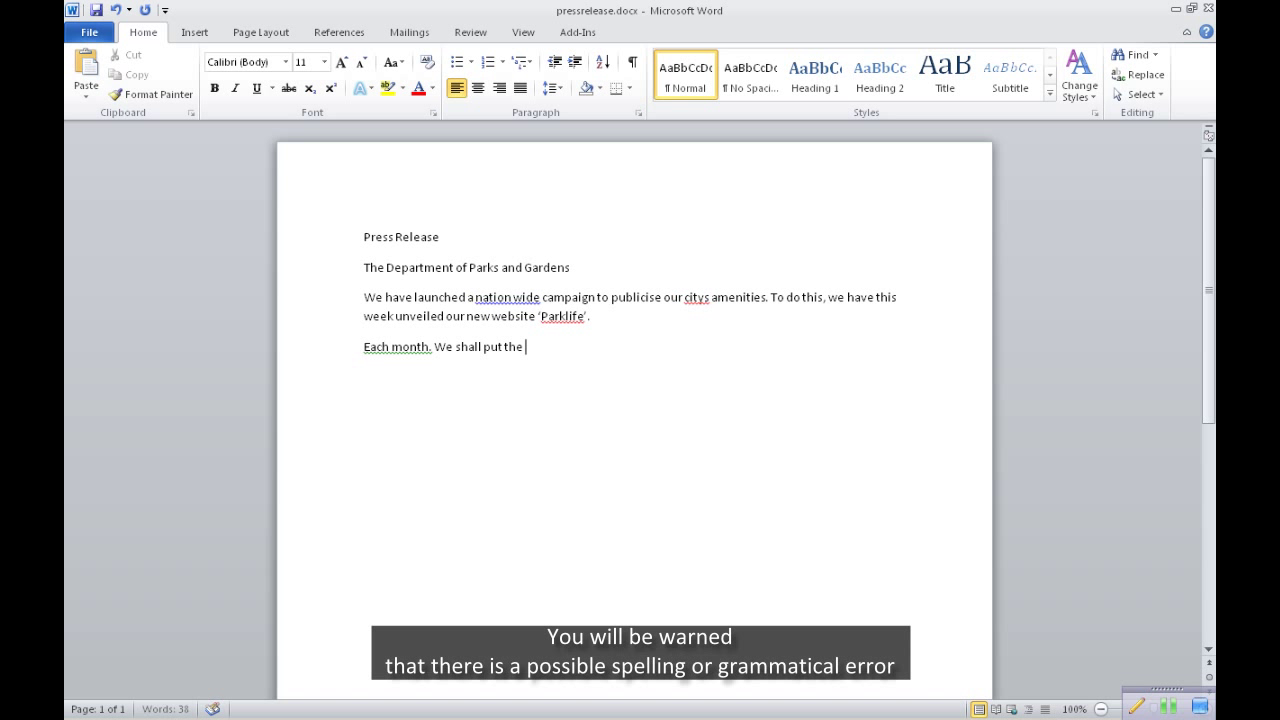
{"action": "type", "text": " spot light"}
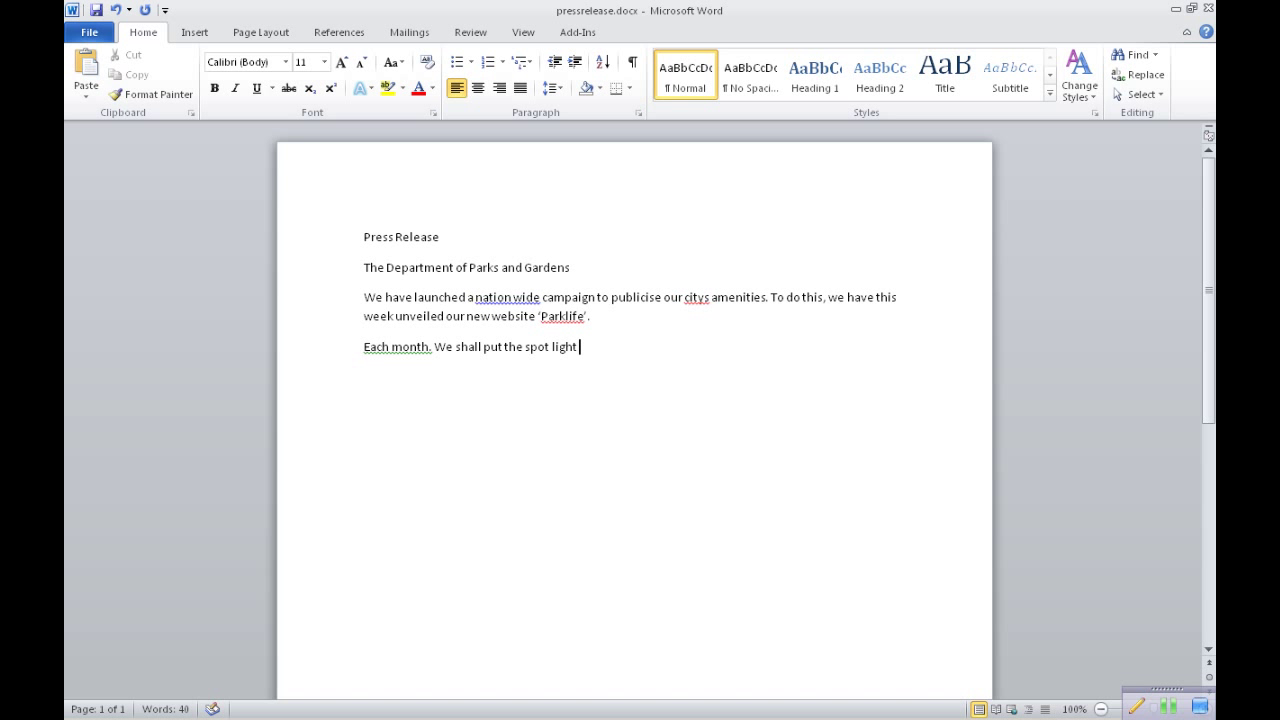
{"action": "type", "text": " o"}
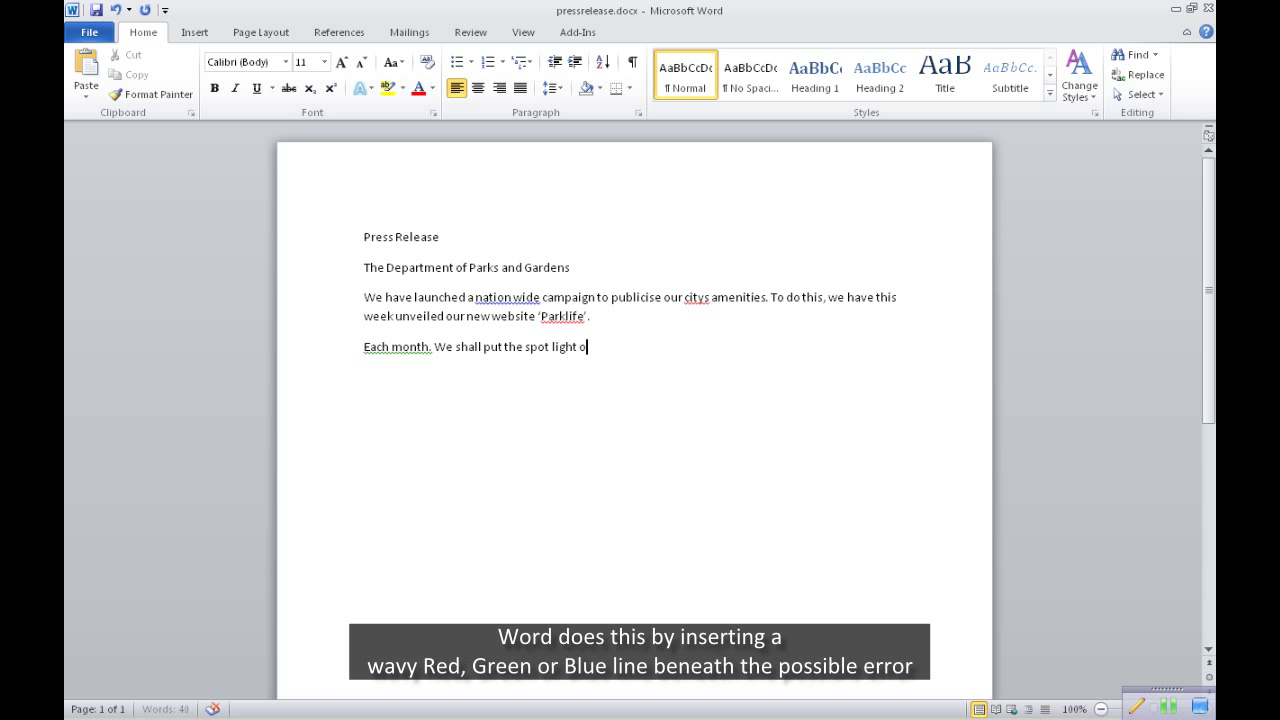
{"action": "type", "text": "n one of our b"}
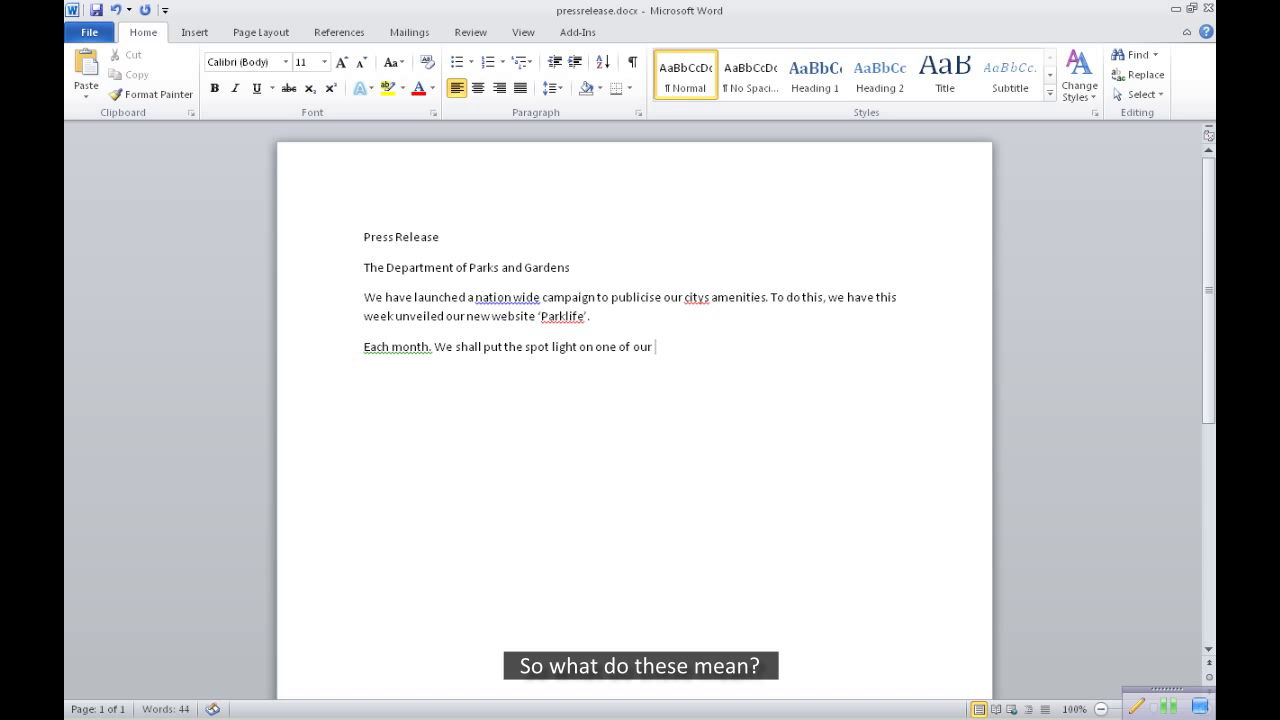
{"action": "type", "text": "ea"}
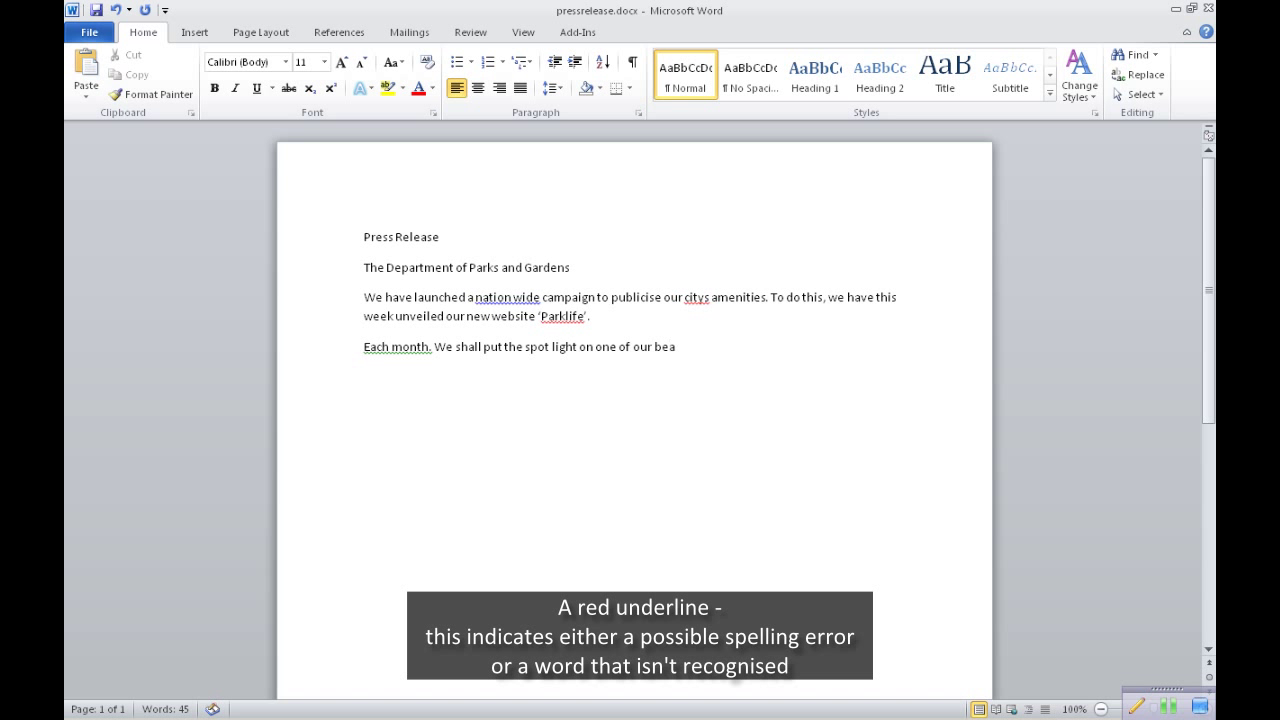
{"action": "type", "text": "tifull"}
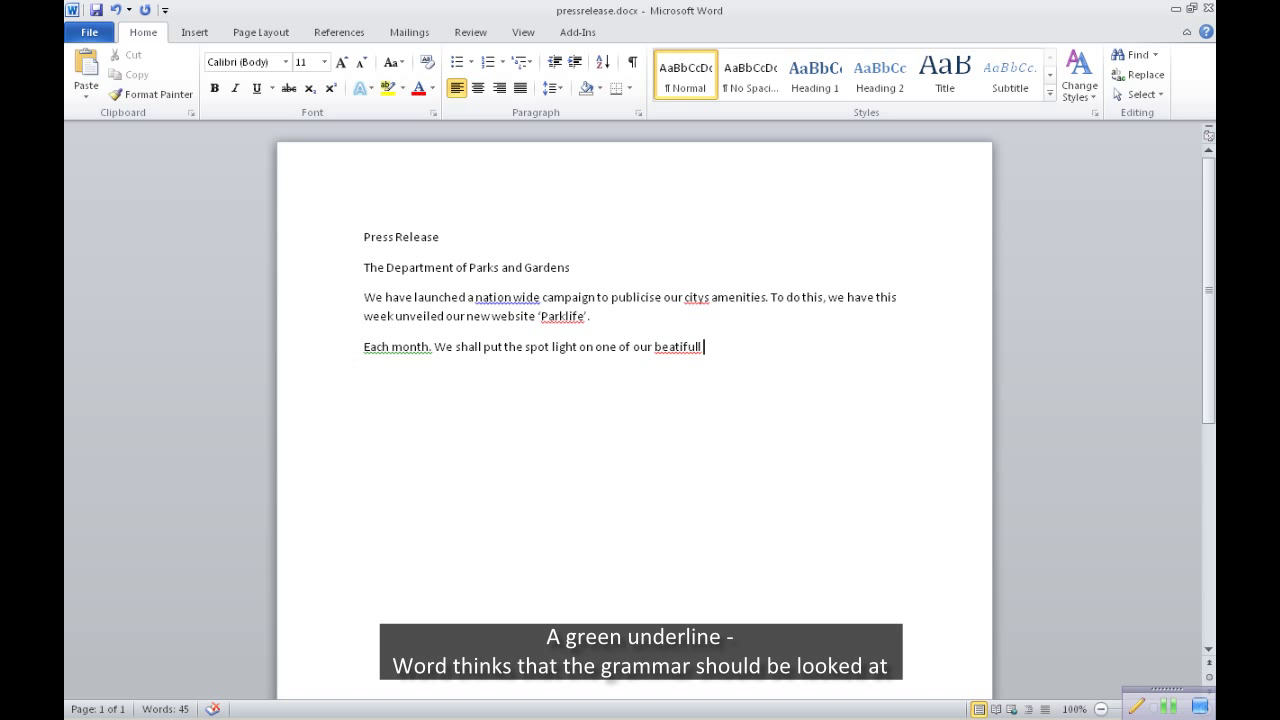
{"action": "type", "text": " parks,"}
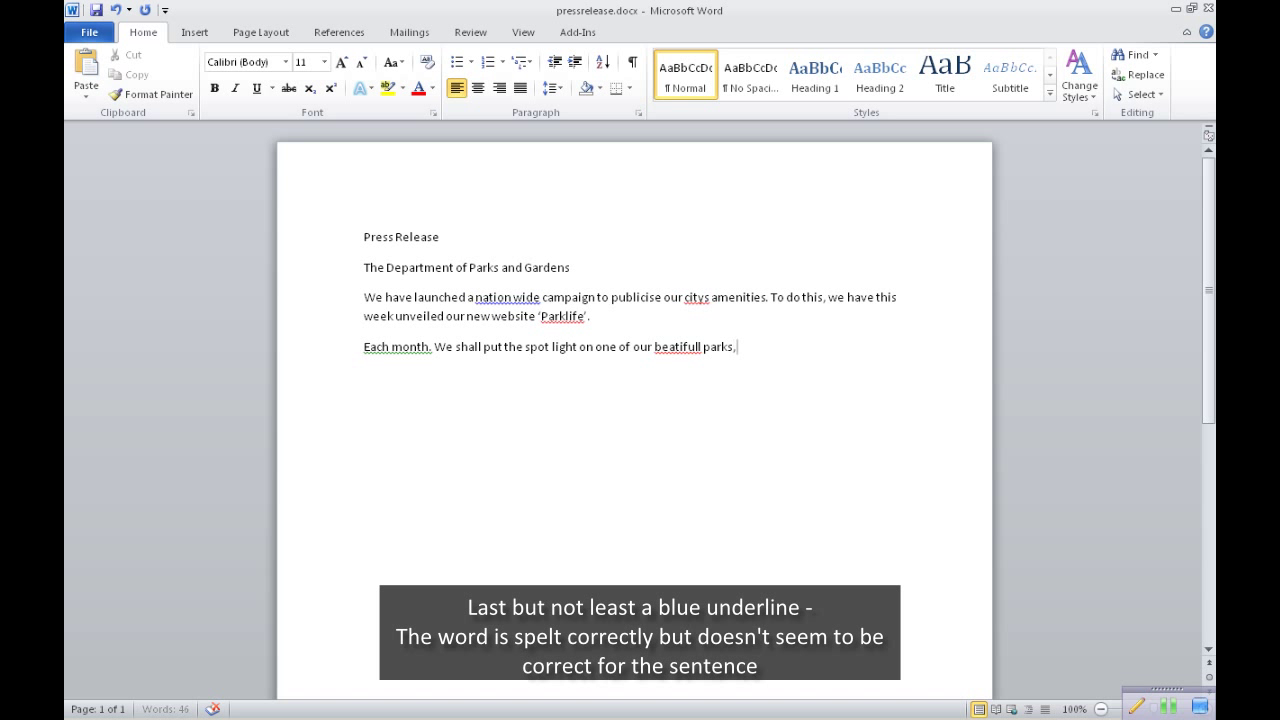
{"action": "type", "text": " beginning wit"}
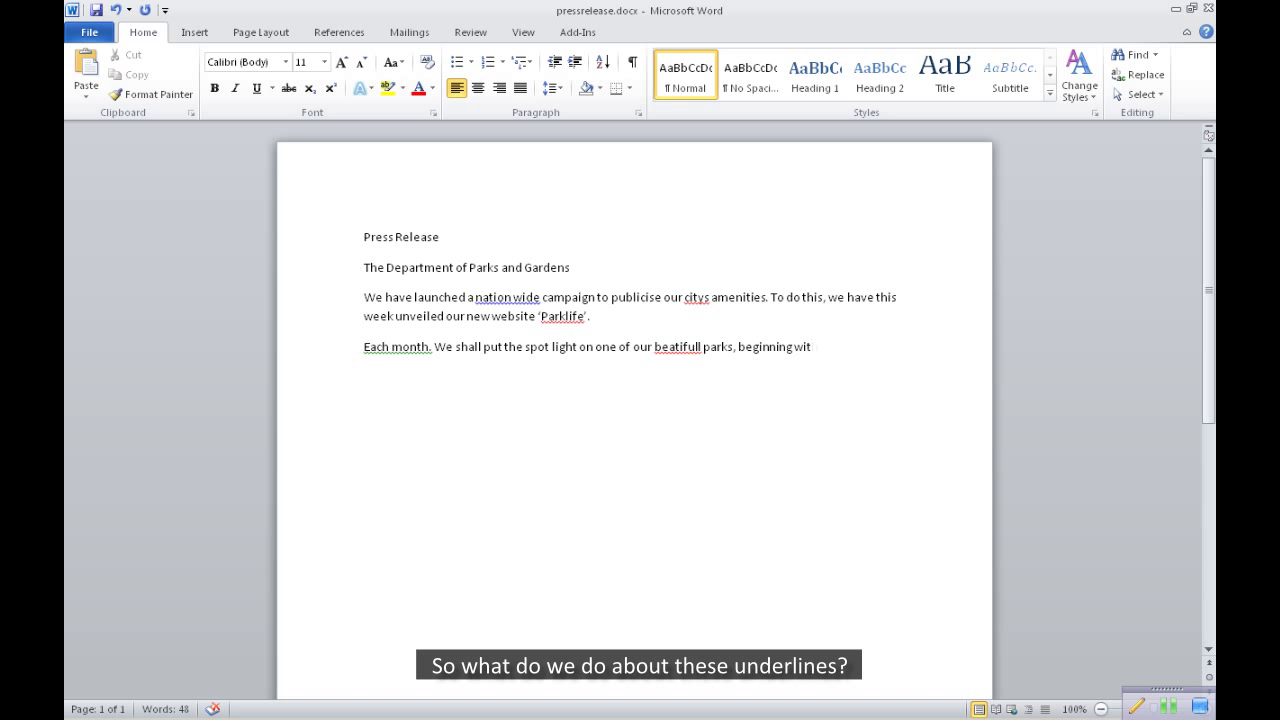
{"action": "type", "text": "h R"}
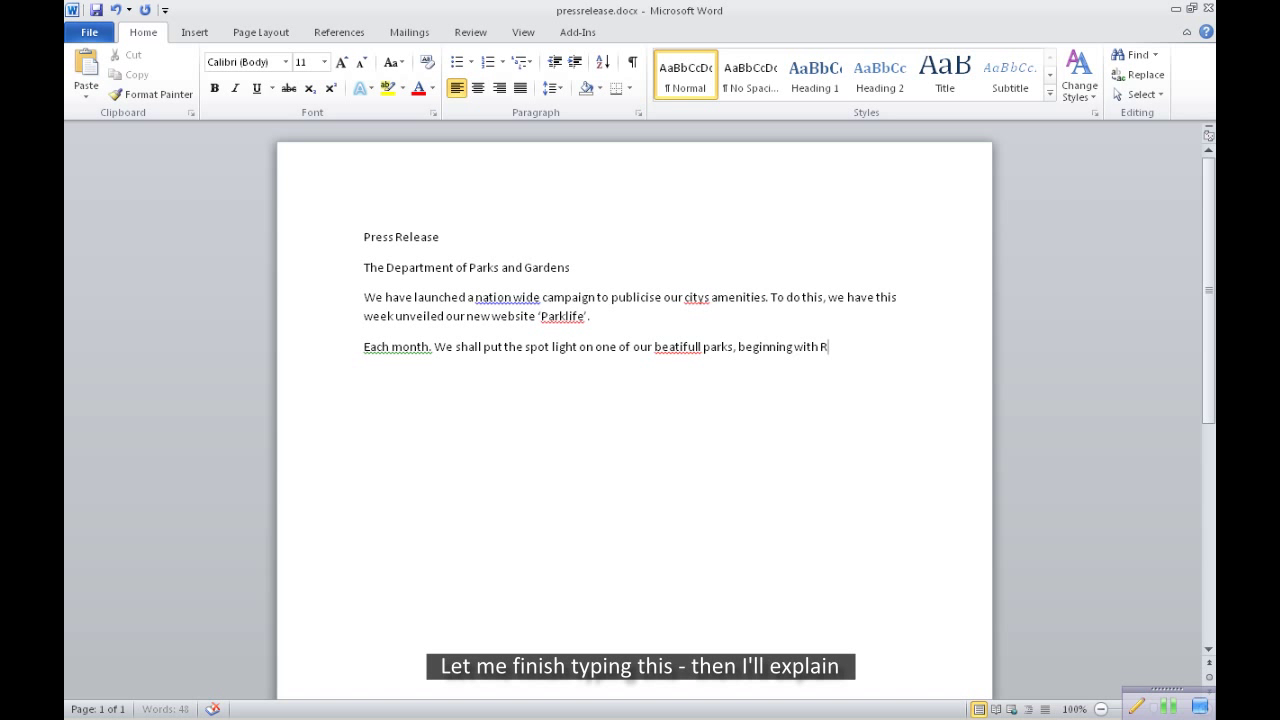
{"action": "type", "text": "oath Park"}
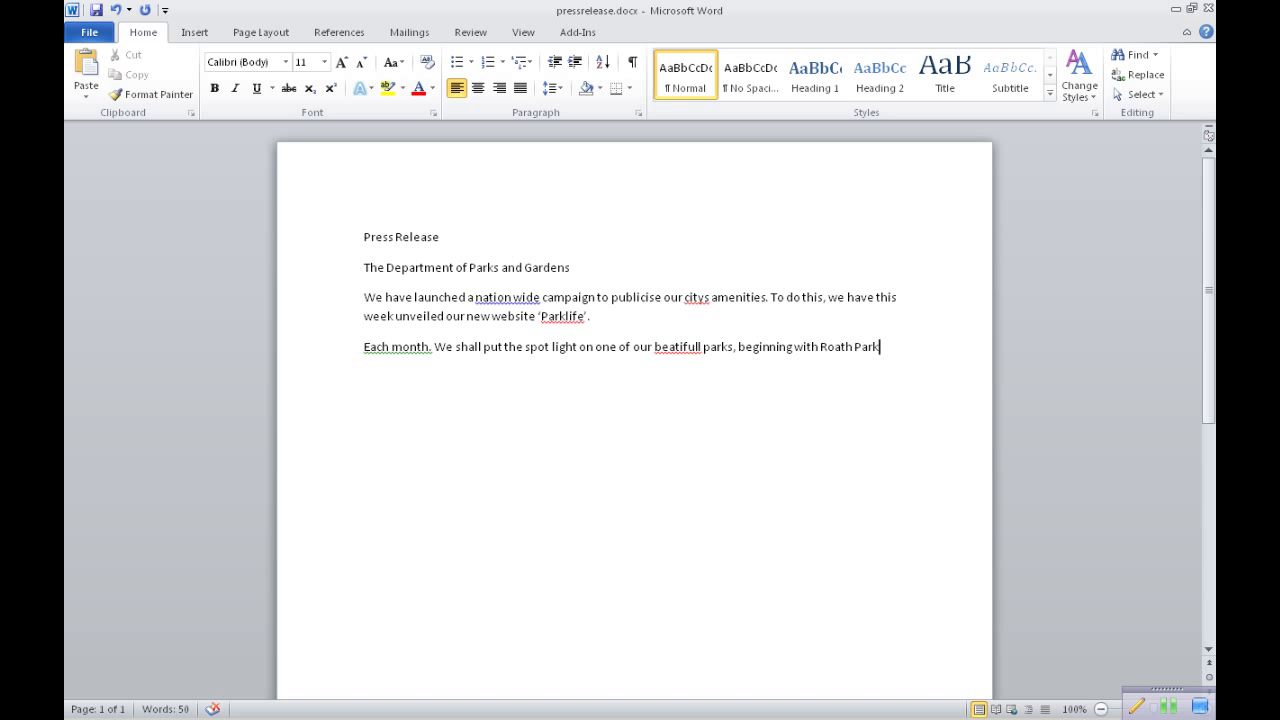
{"action": "type", "text": ", "}
{"action": "type", "text": "fu"}
{"action": "type", "text": "ture"}
{"action": "type", "text": " ar"}
{"action": "type", "text": "ticle"}
{"action": "type", "text": "s wi"}
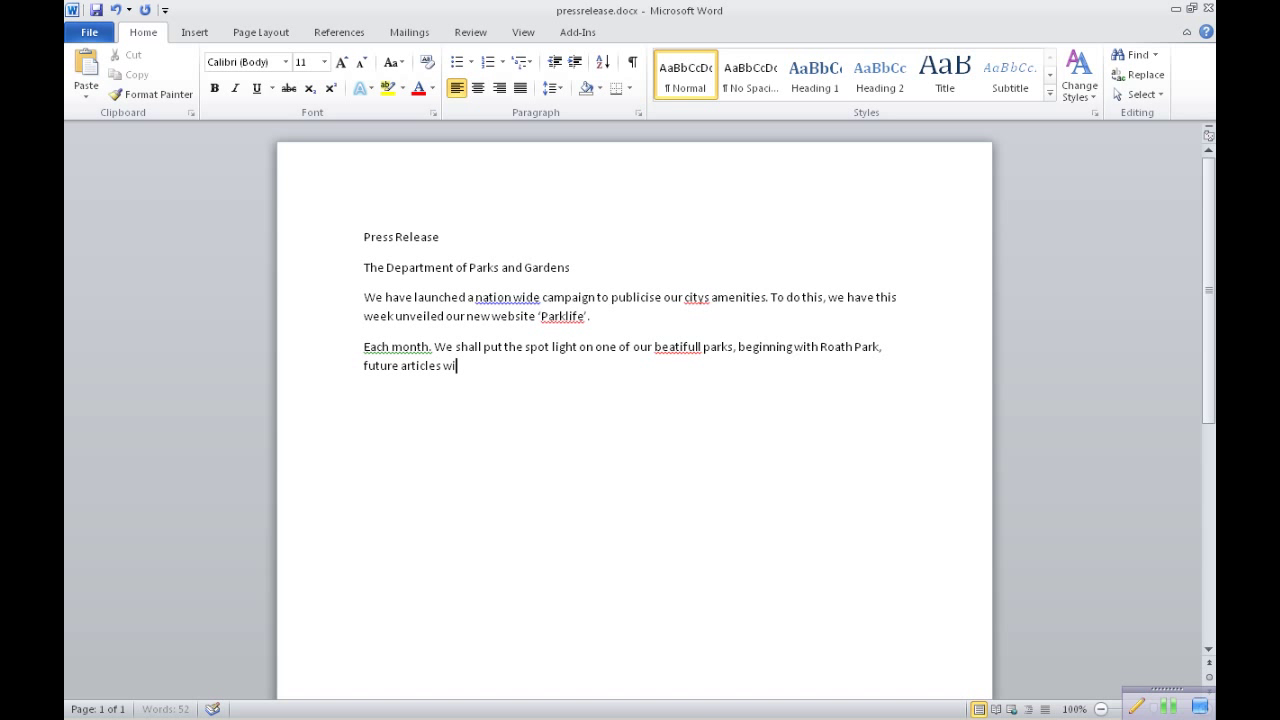
{"action": "type", "text": "ll include: "}
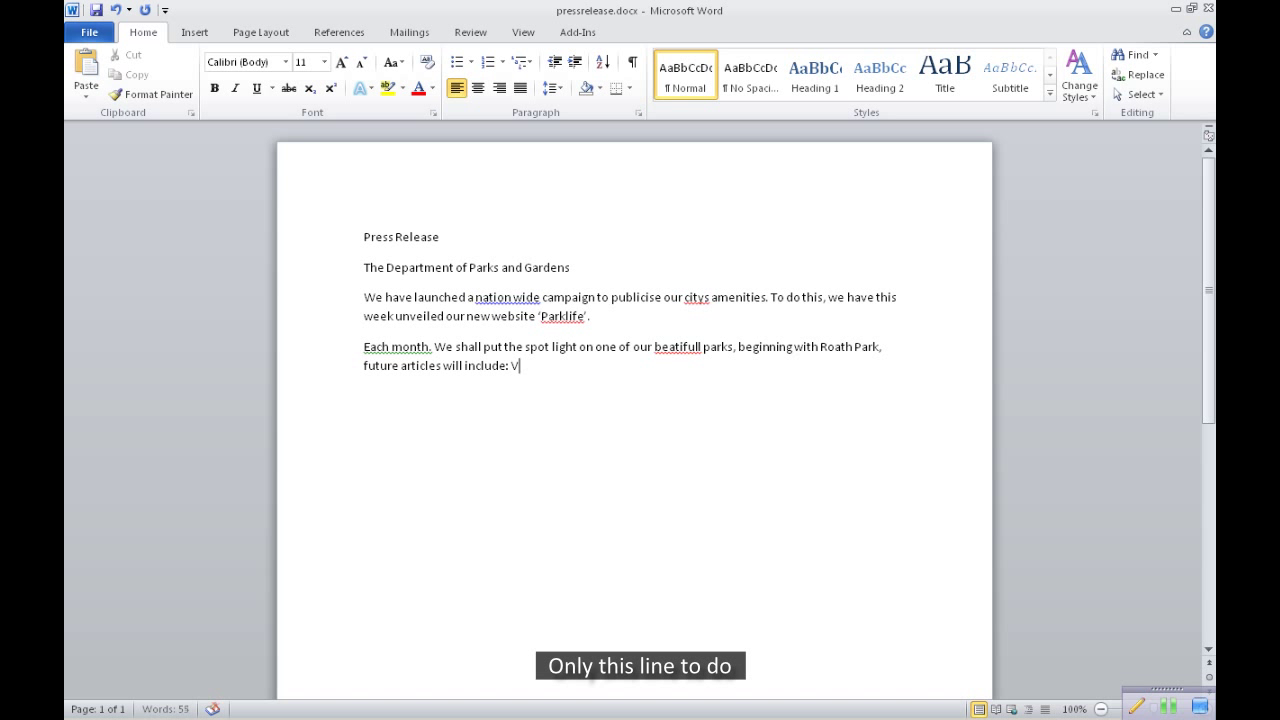
{"action": "type", "text": "Victoria P"}
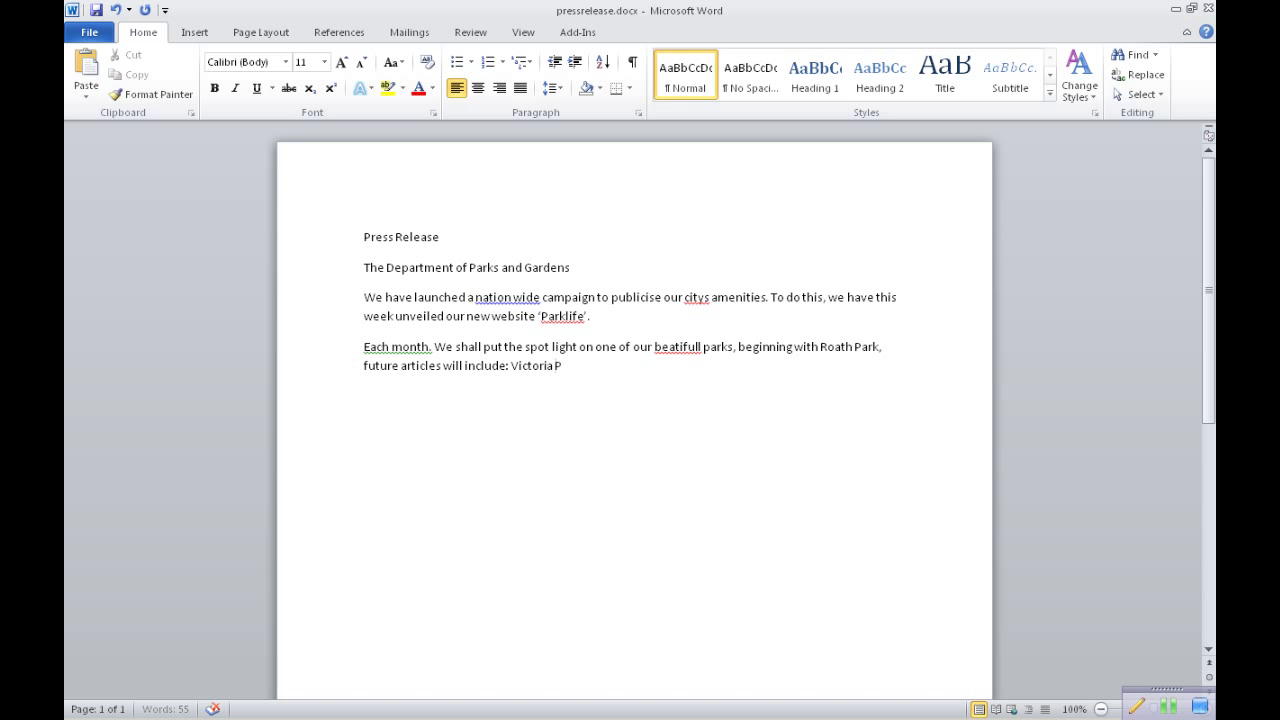
{"action": "type", "text": "ark, Heath Park and Ll"}
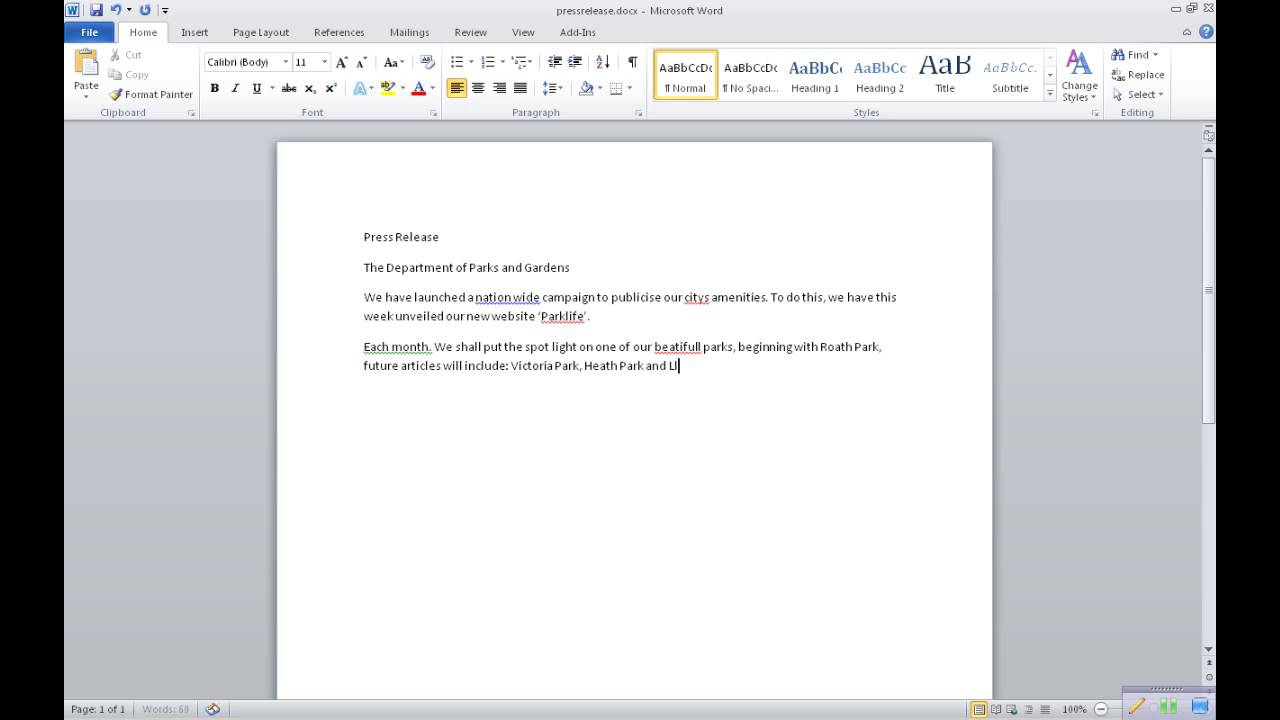
{"action": "type", "text": "andaff Fields."}
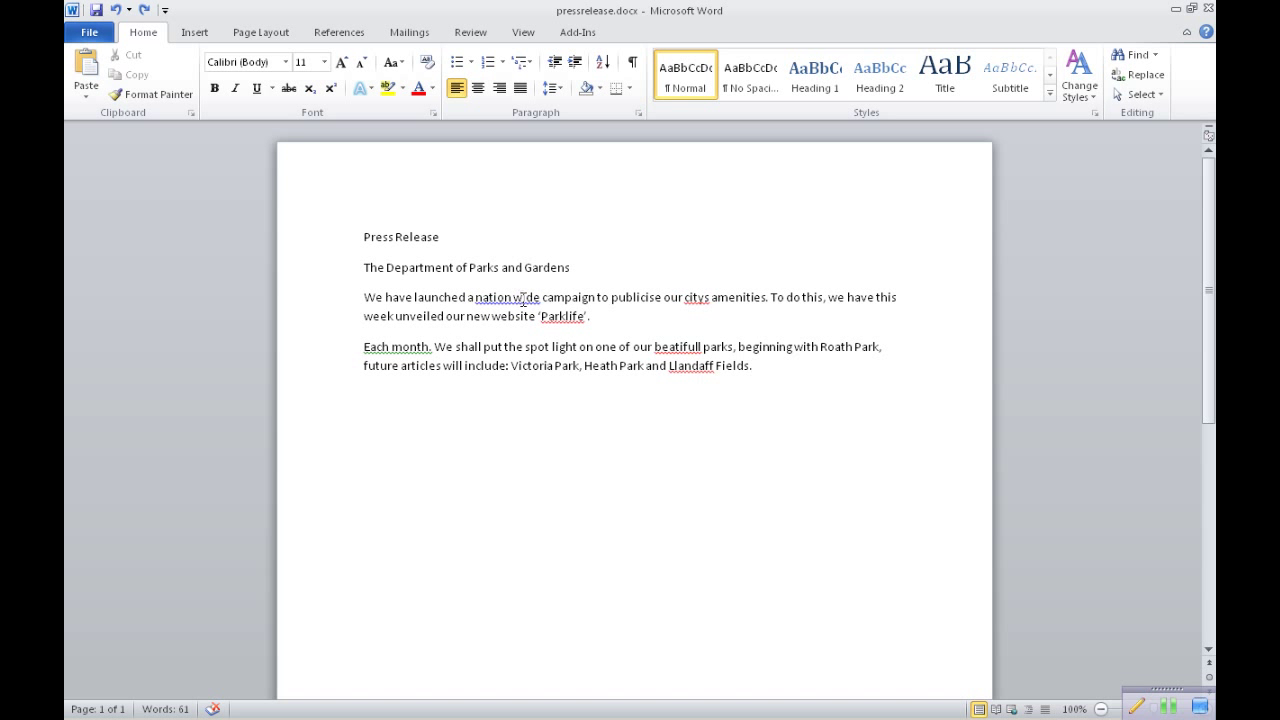
Correct 'nation wide' to 'nation-wide' using the spelling suggestion.
{"action": "right_click", "coordinate": [522, 300]}
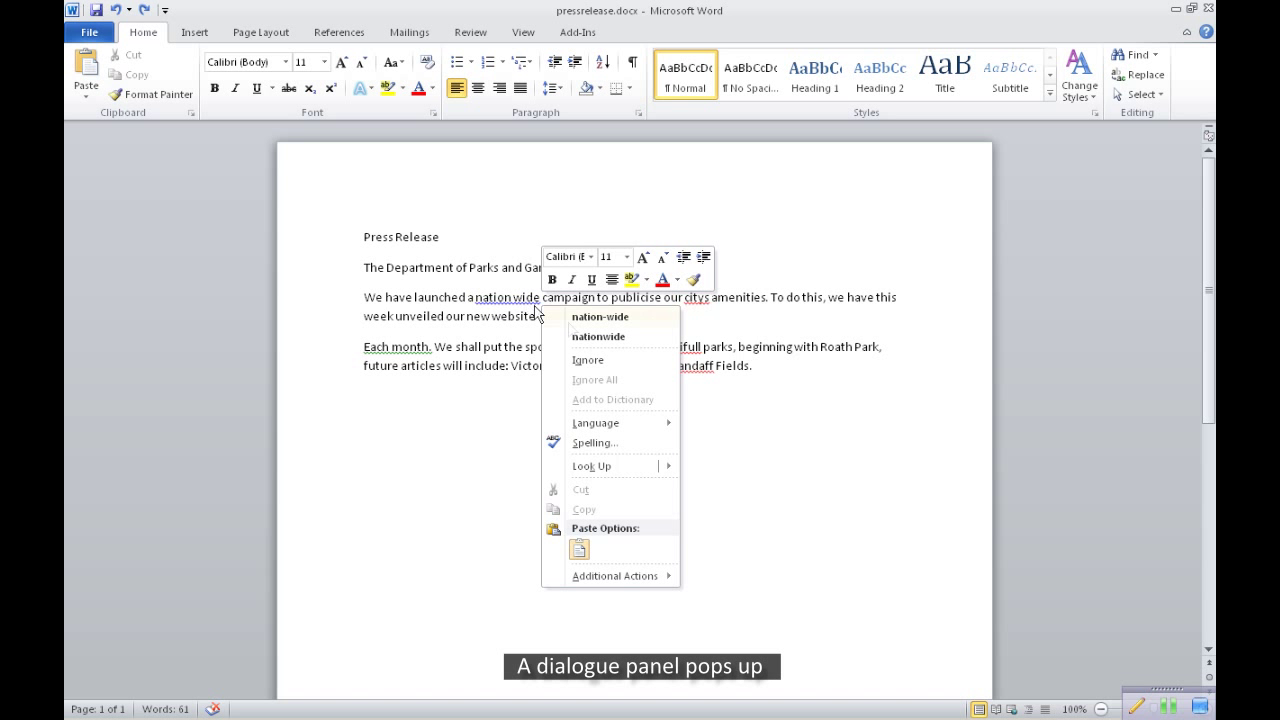
{"action": "left_click", "coordinate": [609, 318]}
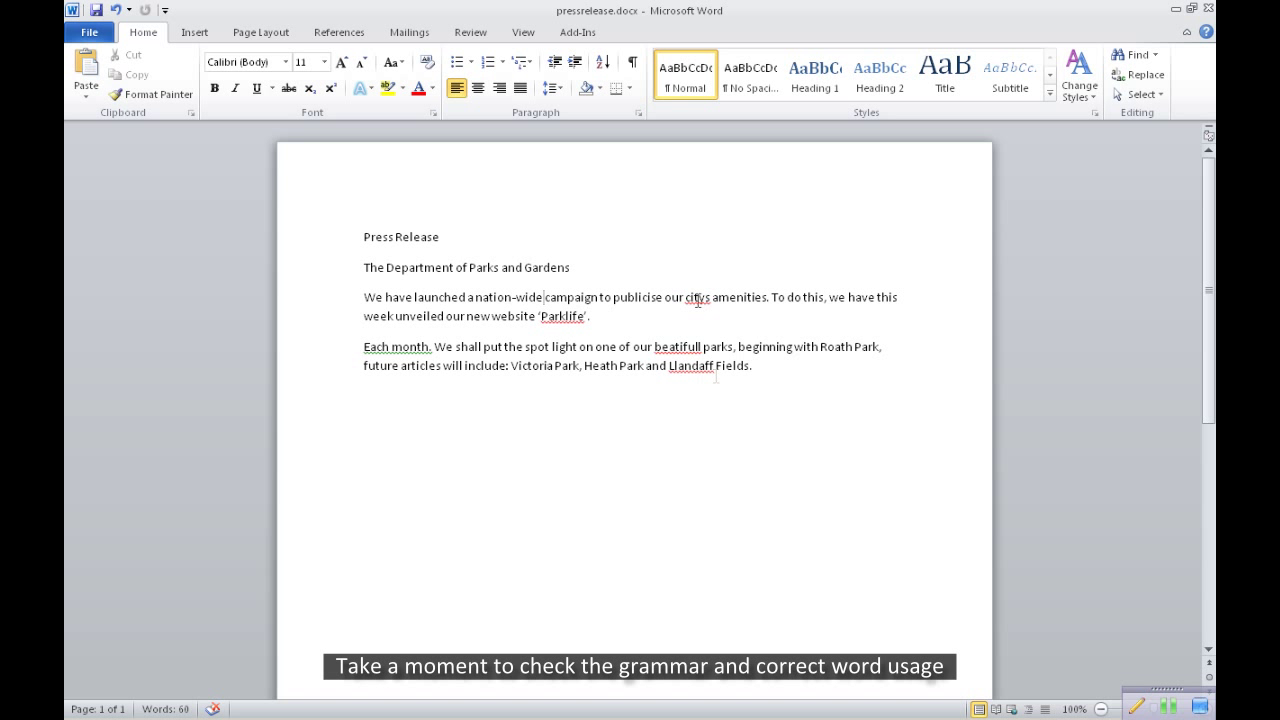
Correct 'citys' to 'city's' and ignore the flagged website name 'Parklife'.
{"action": "right_click", "coordinate": [703, 296]}
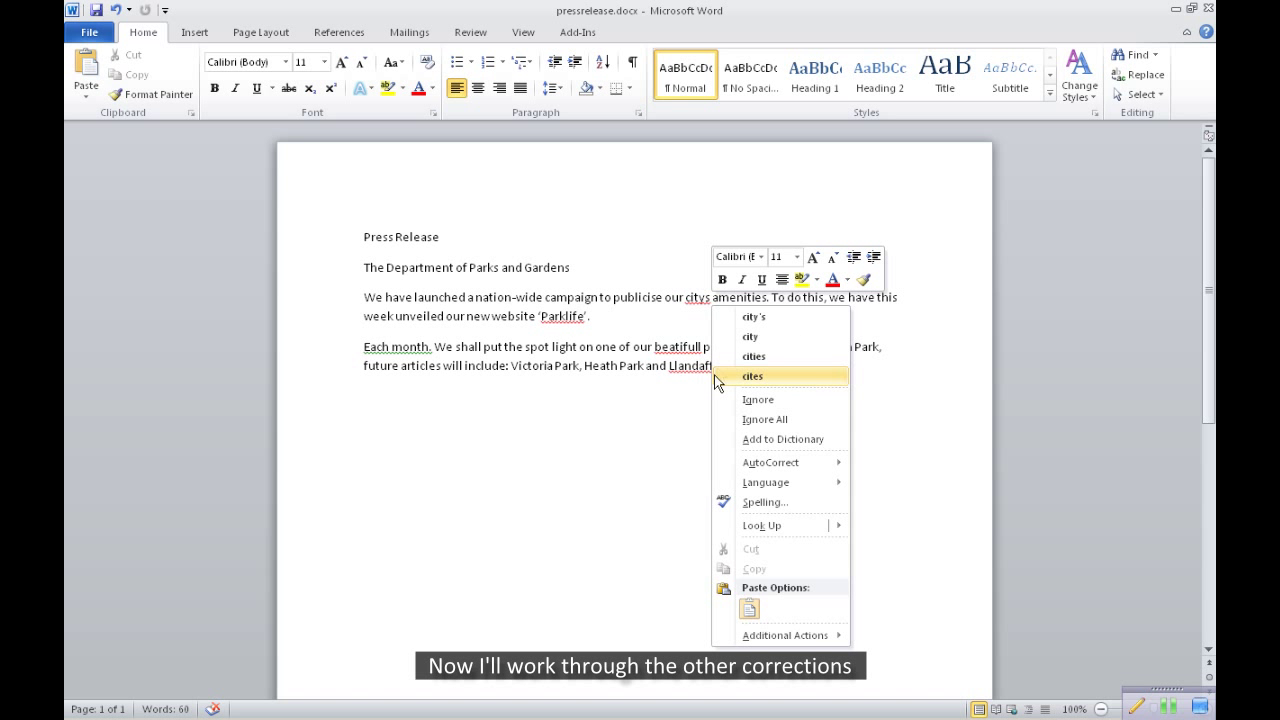
{"action": "left_click", "coordinate": [756, 317]}
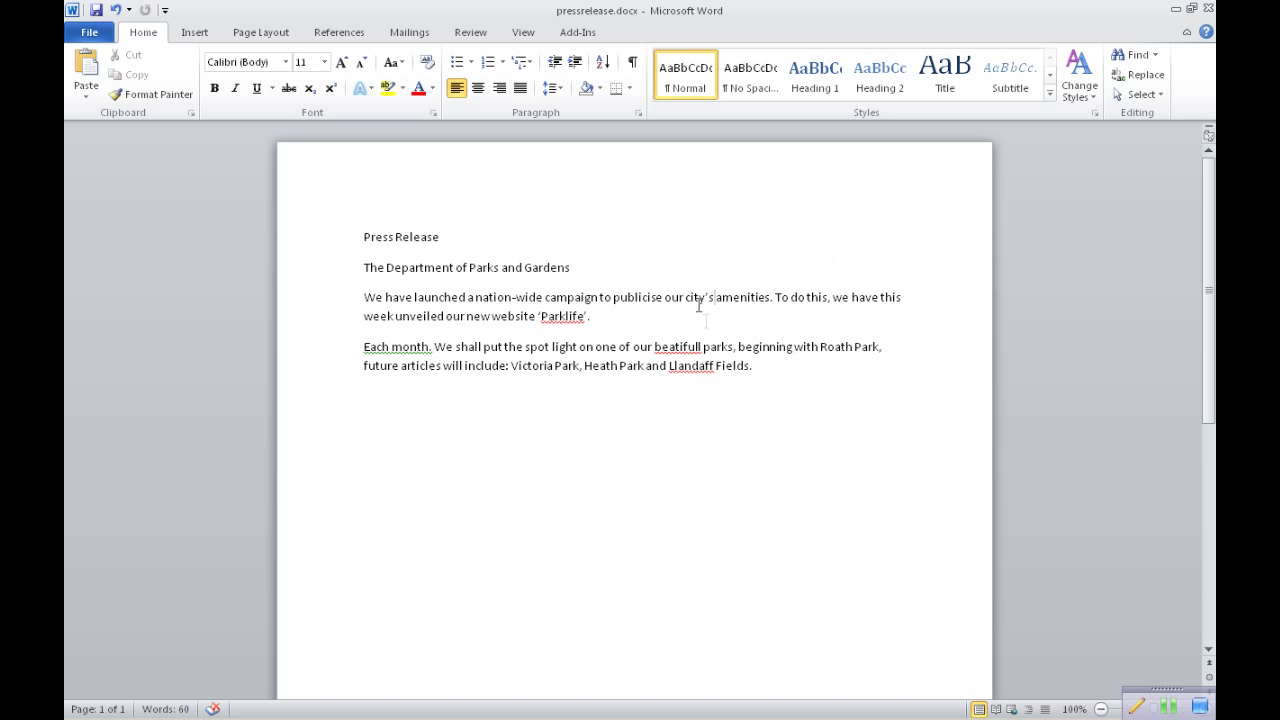
{"action": "right_click", "coordinate": [570, 316]}
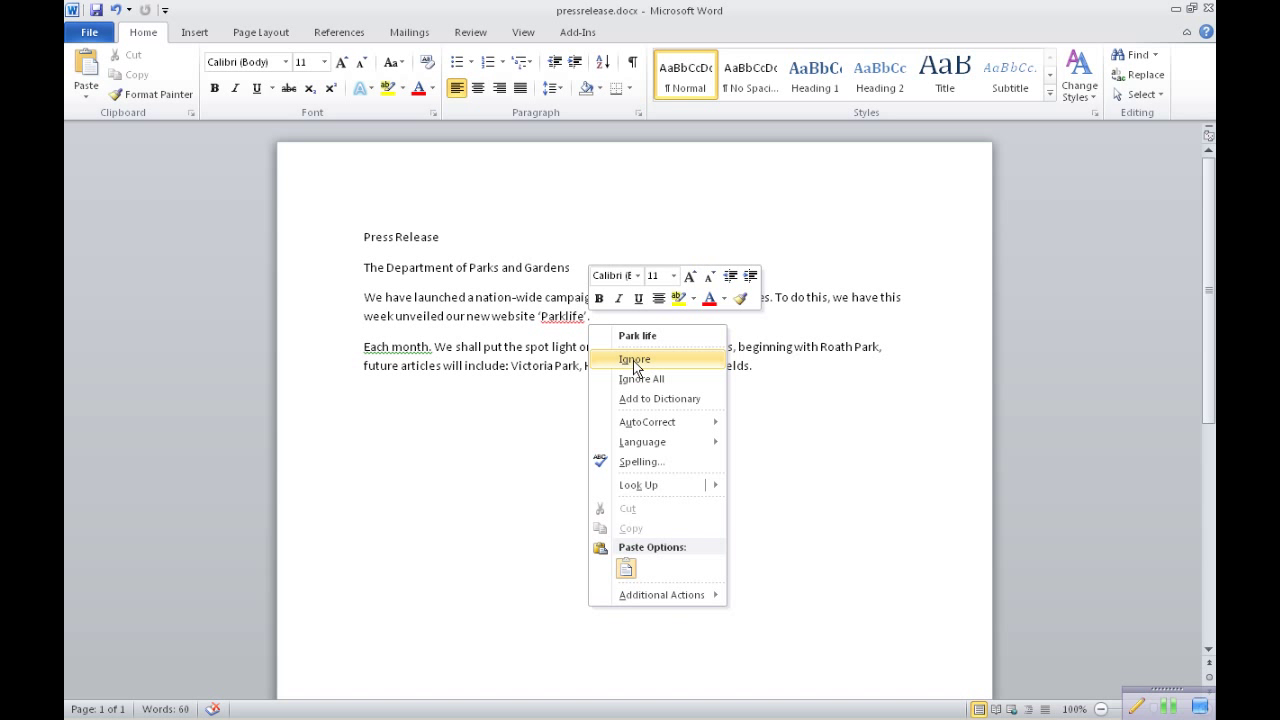
{"action": "left_click", "coordinate": [634, 362]}
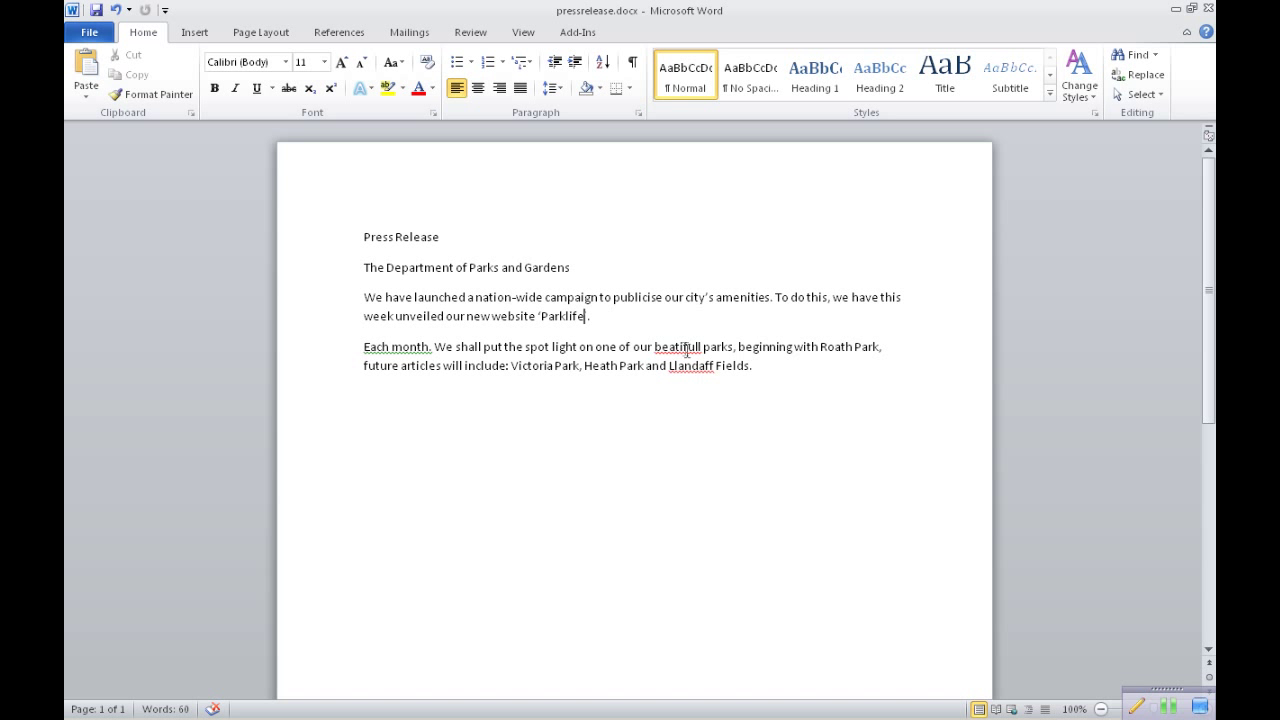
Correct 'beatifull' to 'beautiful' and ignore the Welsh place name 'Llandaff'.
{"action": "right_click", "coordinate": [685, 347]}
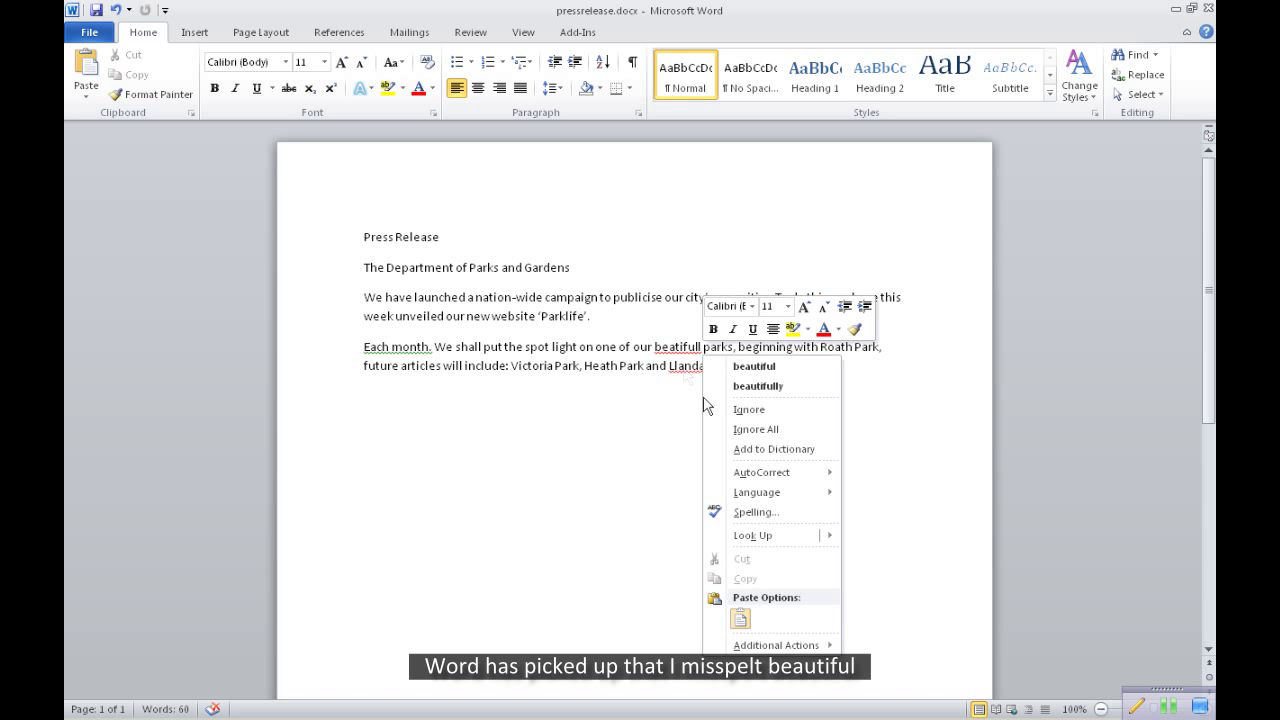
{"action": "left_click", "coordinate": [763, 366]}
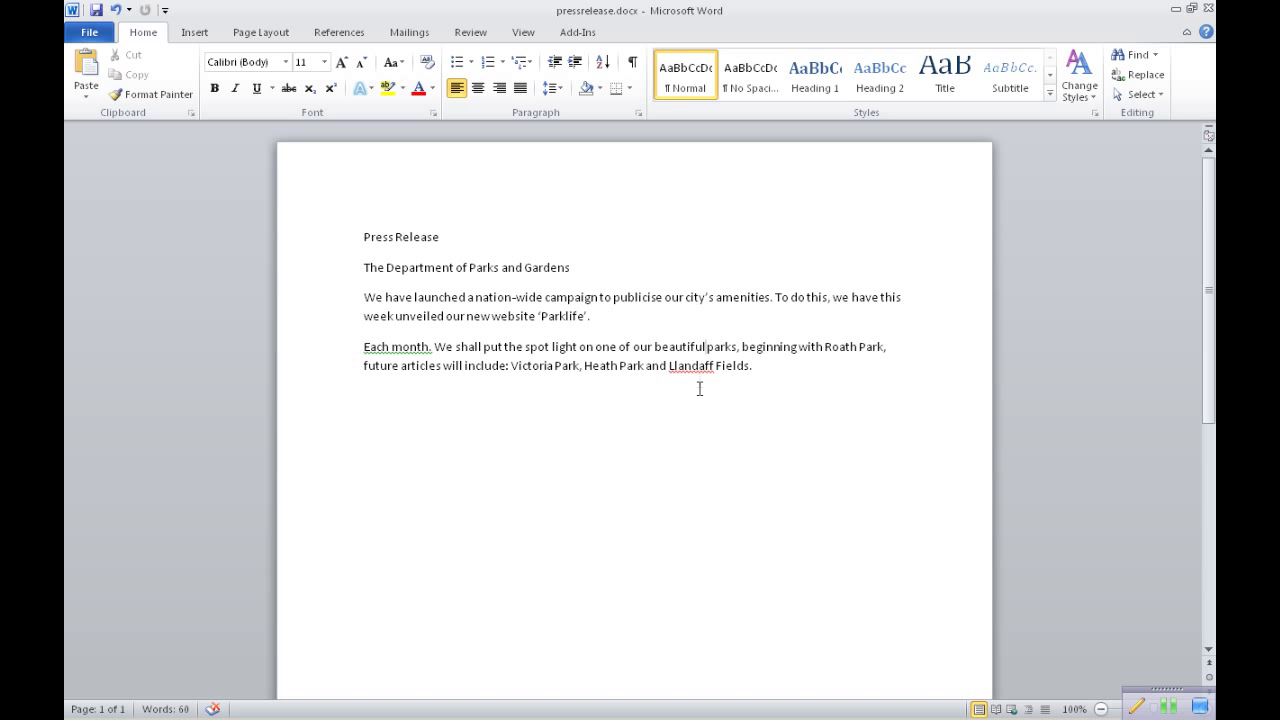
{"action": "right_click", "coordinate": [699, 366]}
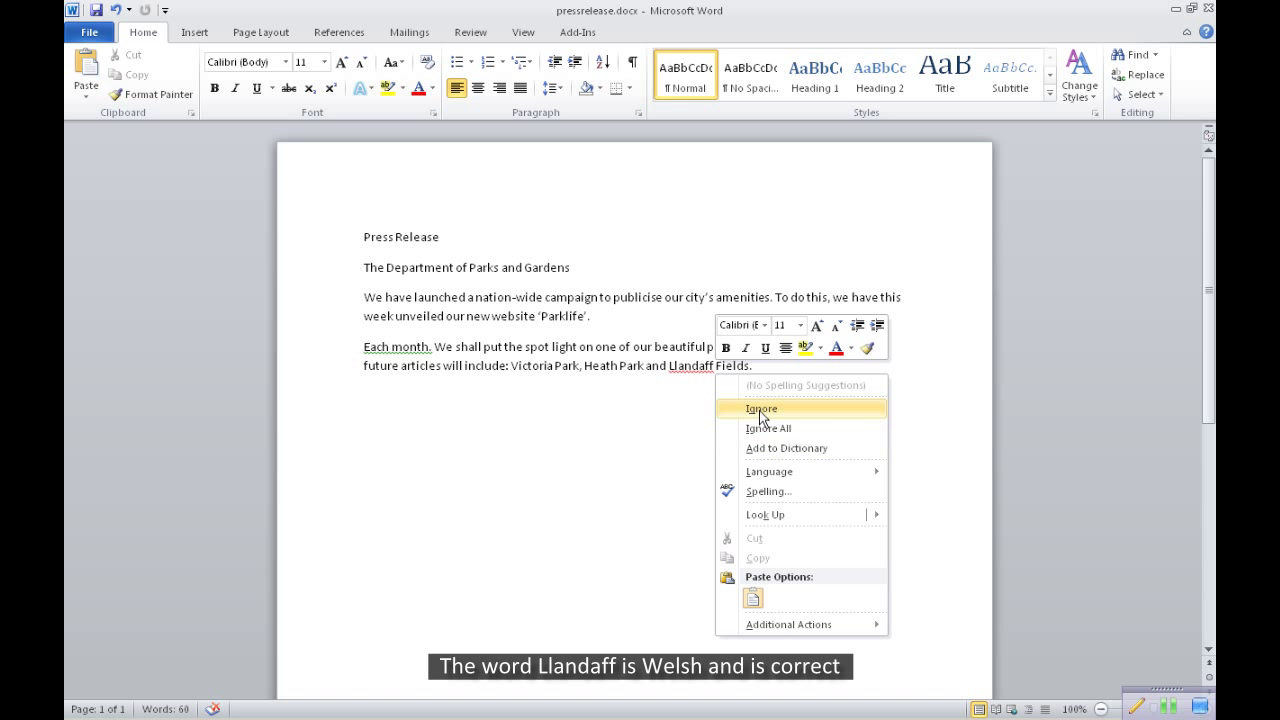
{"action": "left_click", "coordinate": [761, 412]}
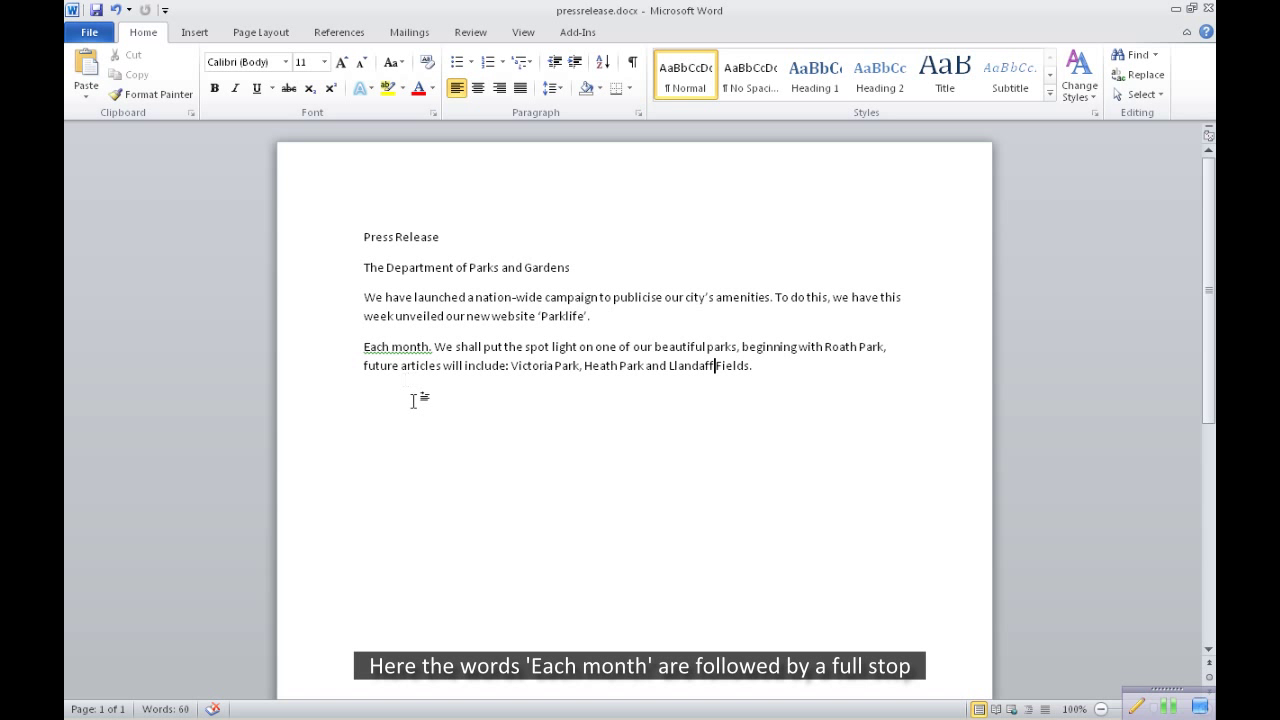
Replace the full stop after 'Each month' with a comma and lowercase the following 'We'.
{"action": "right_click", "coordinate": [404, 349]}
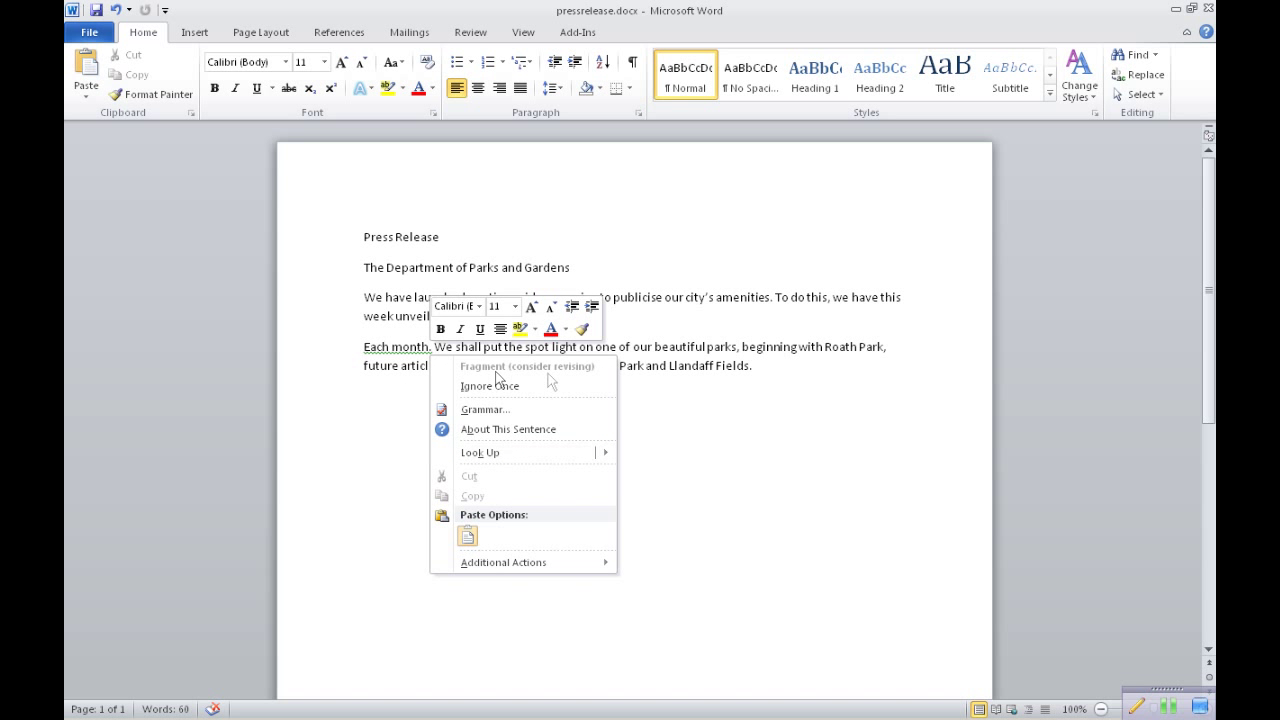
{"action": "left_click", "coordinate": [408, 410]}
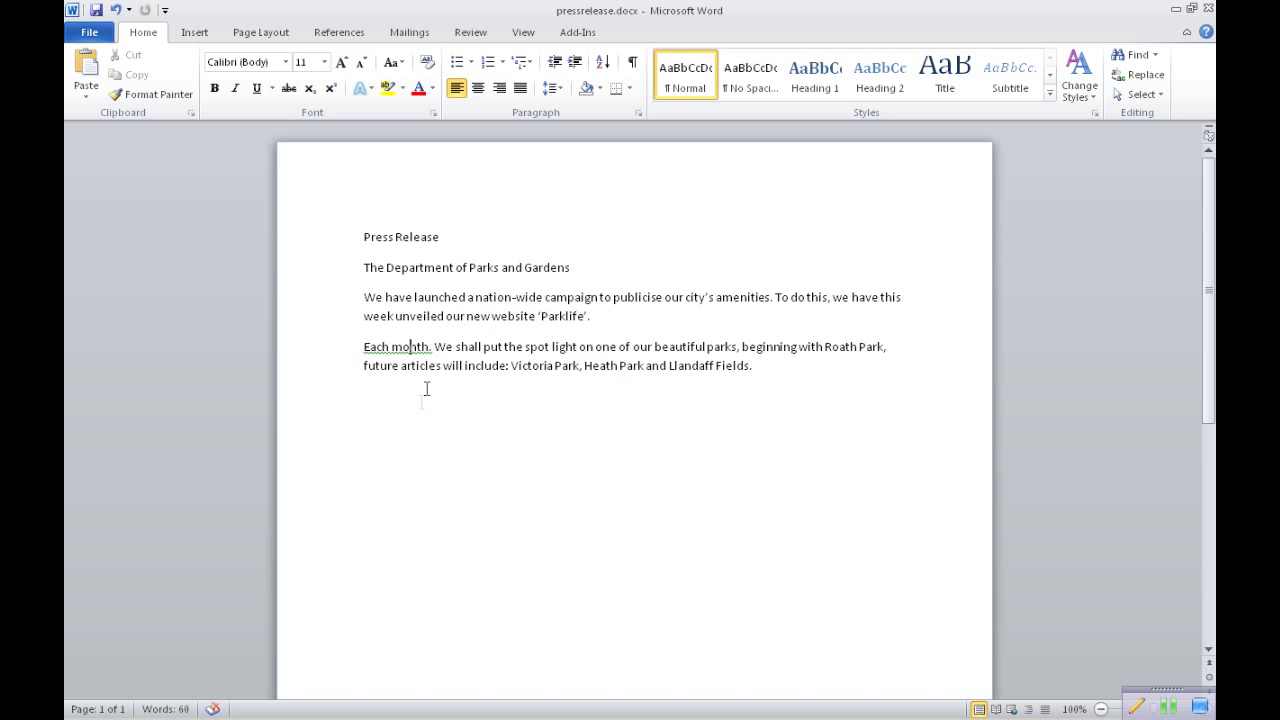
{"action": "left_click", "coordinate": [433, 352]}
{"action": "key", "text": "BackSpace"}
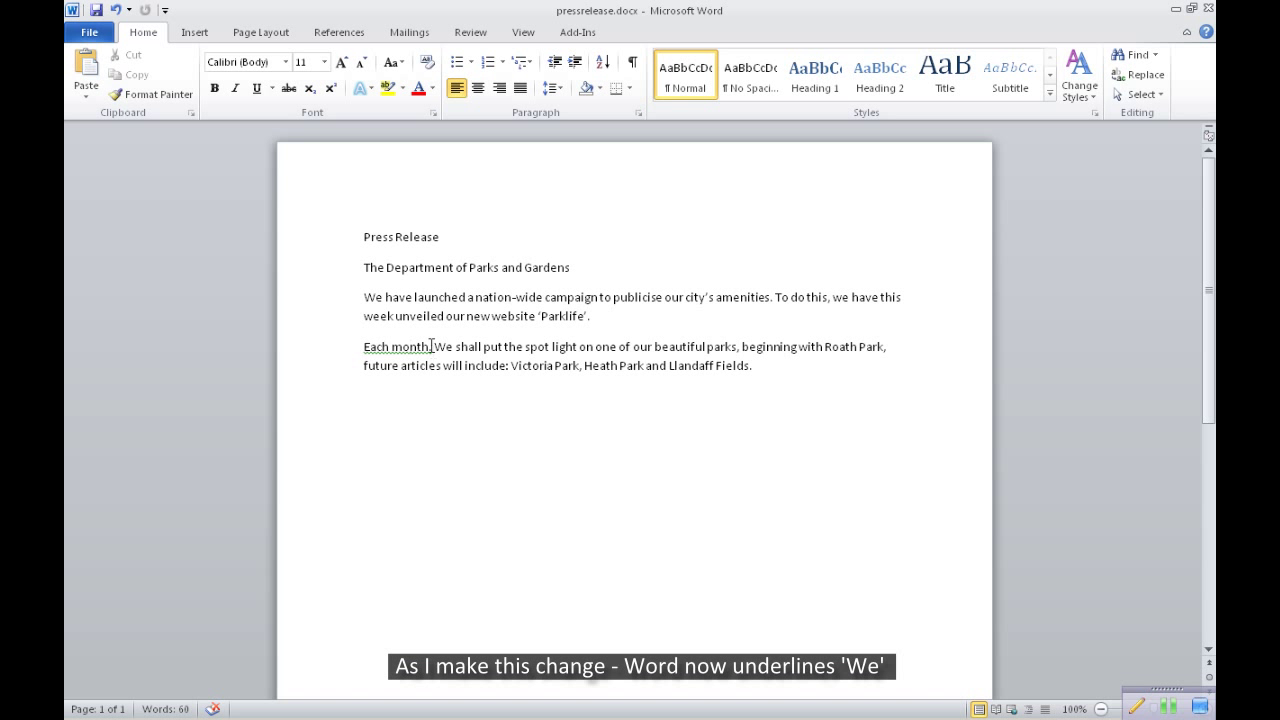
{"action": "key", "text": "ctrl+z"}
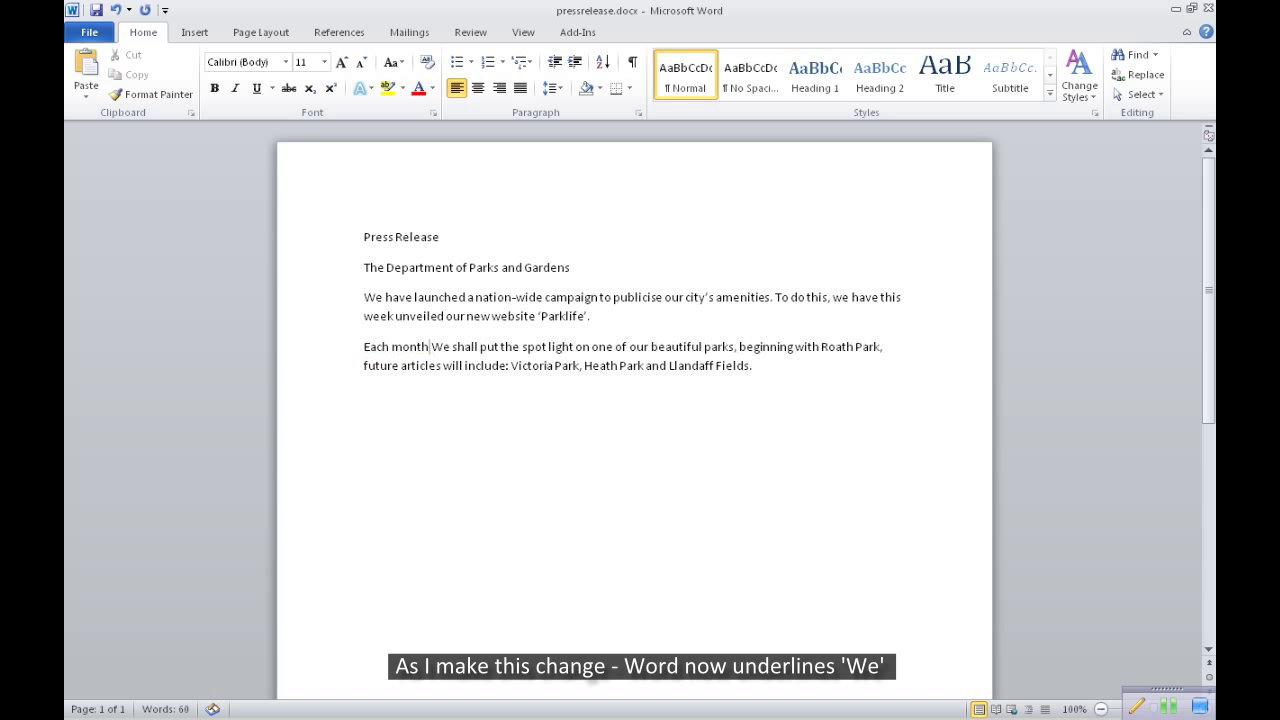
{"action": "type", "text": ","}
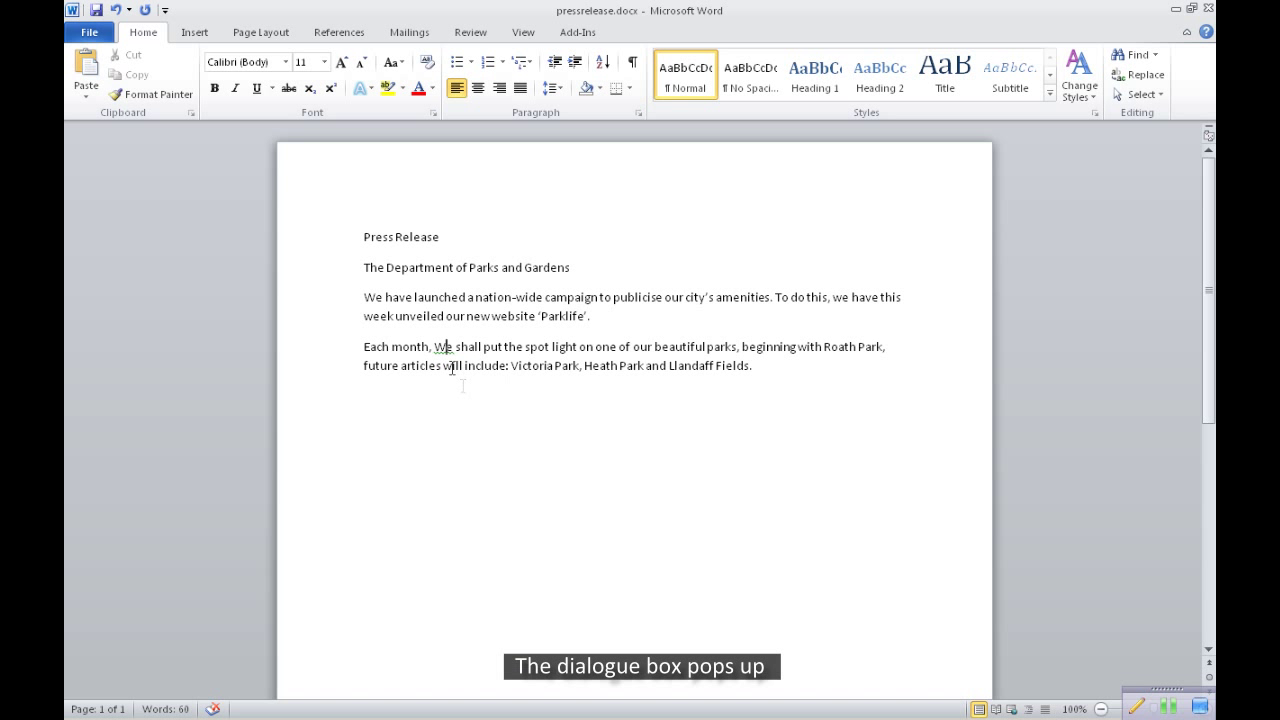
{"action": "right_click", "coordinate": [444, 347]}
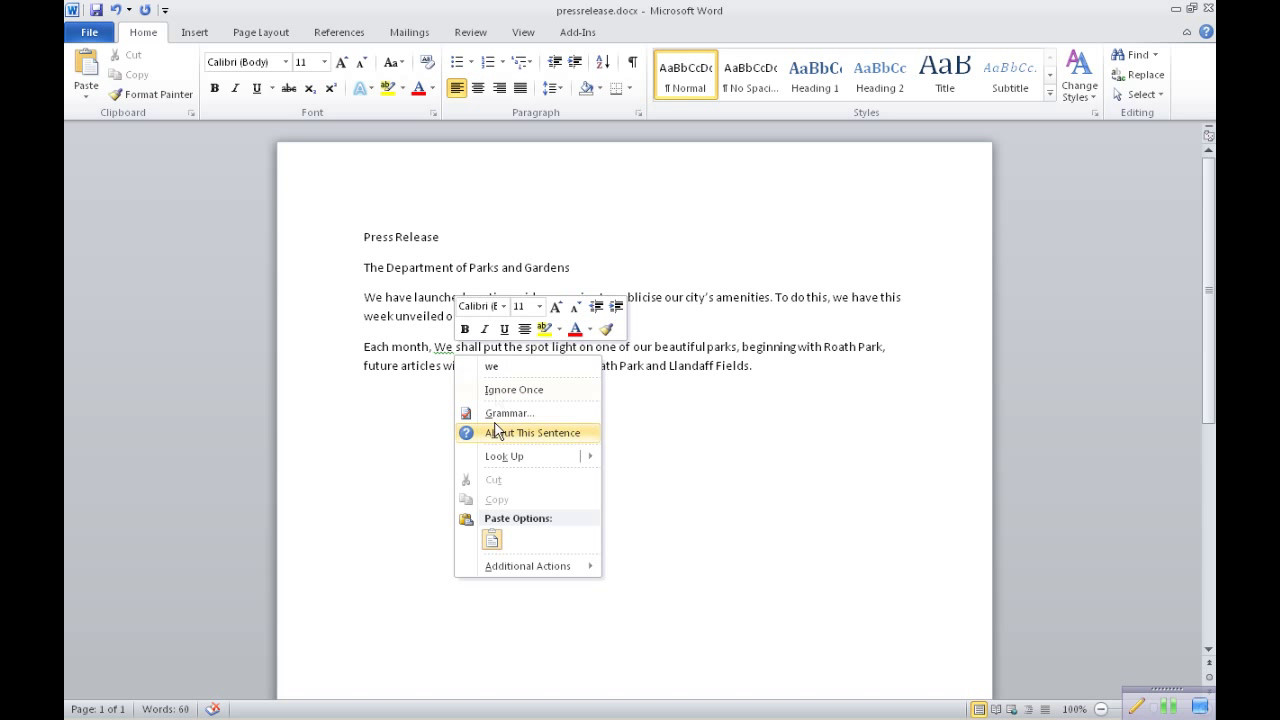
{"action": "left_click", "coordinate": [507, 366]}
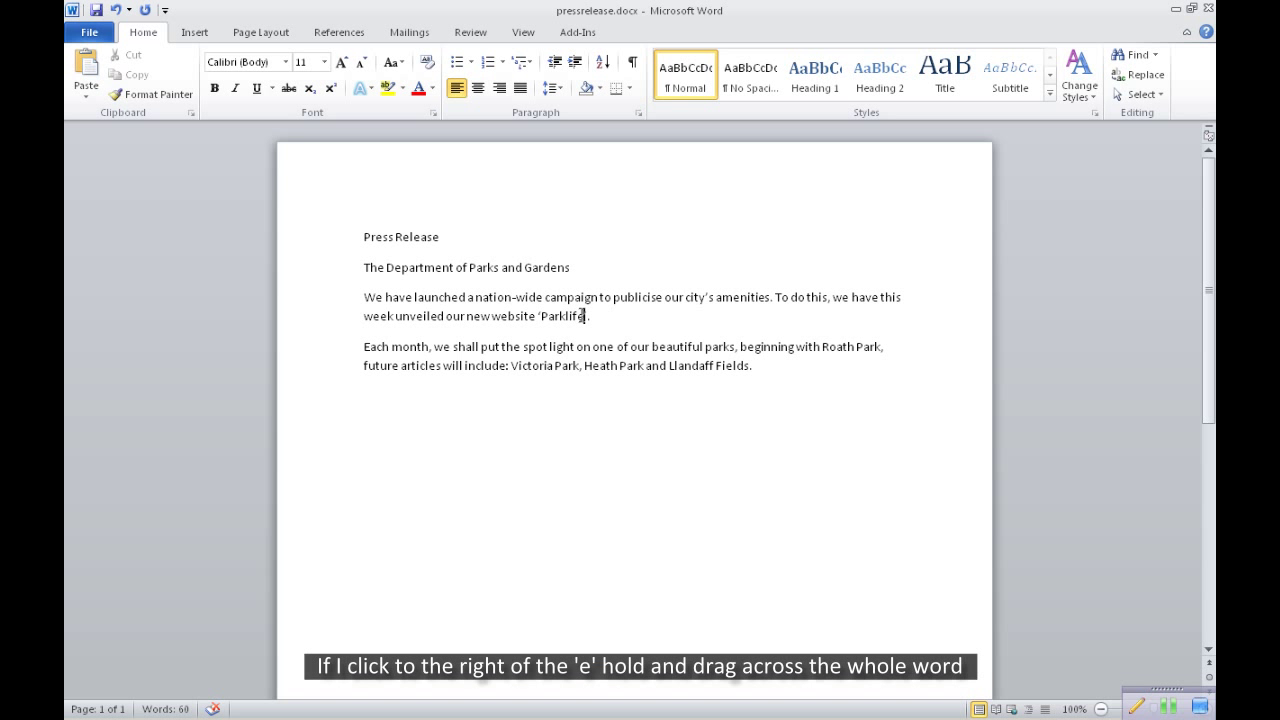
Make 'Parklife' bold and reset its font colour from red back to Automatic.
{"action": "left_click_drag", "start_coordinate": [584, 315], "coordinate": [540, 316]}
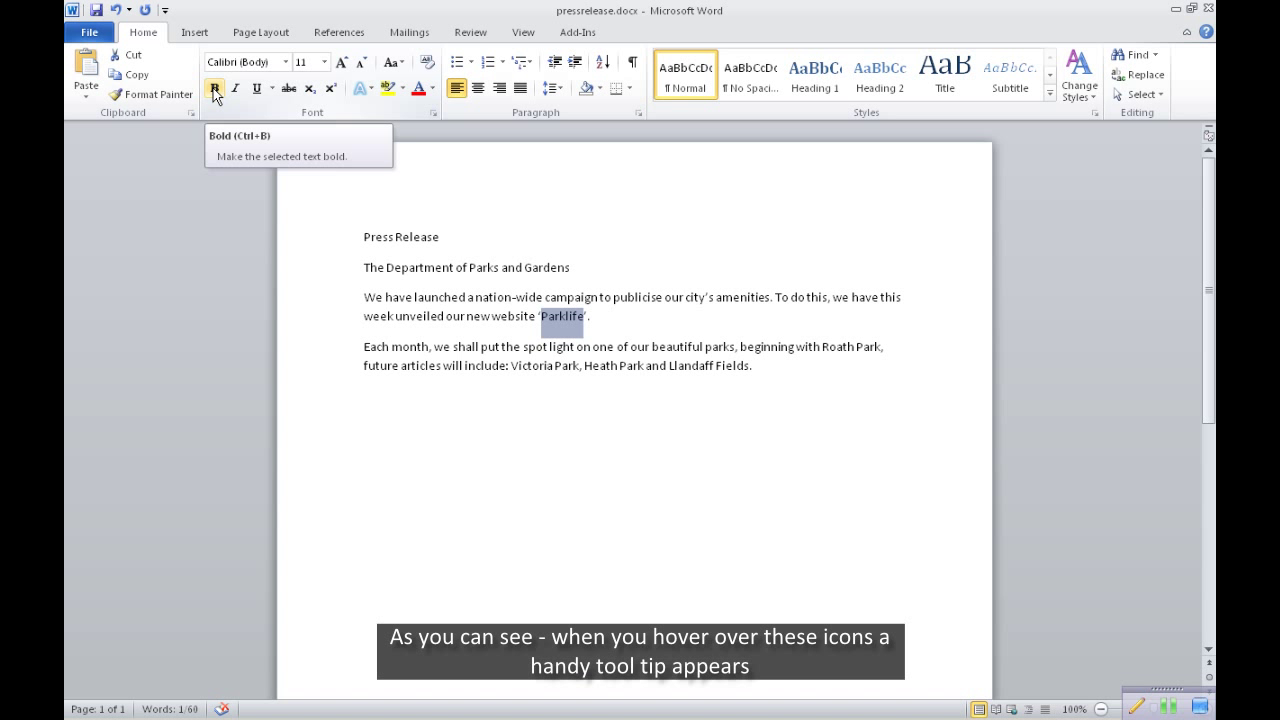
{"action": "left_click", "coordinate": [214, 89]}
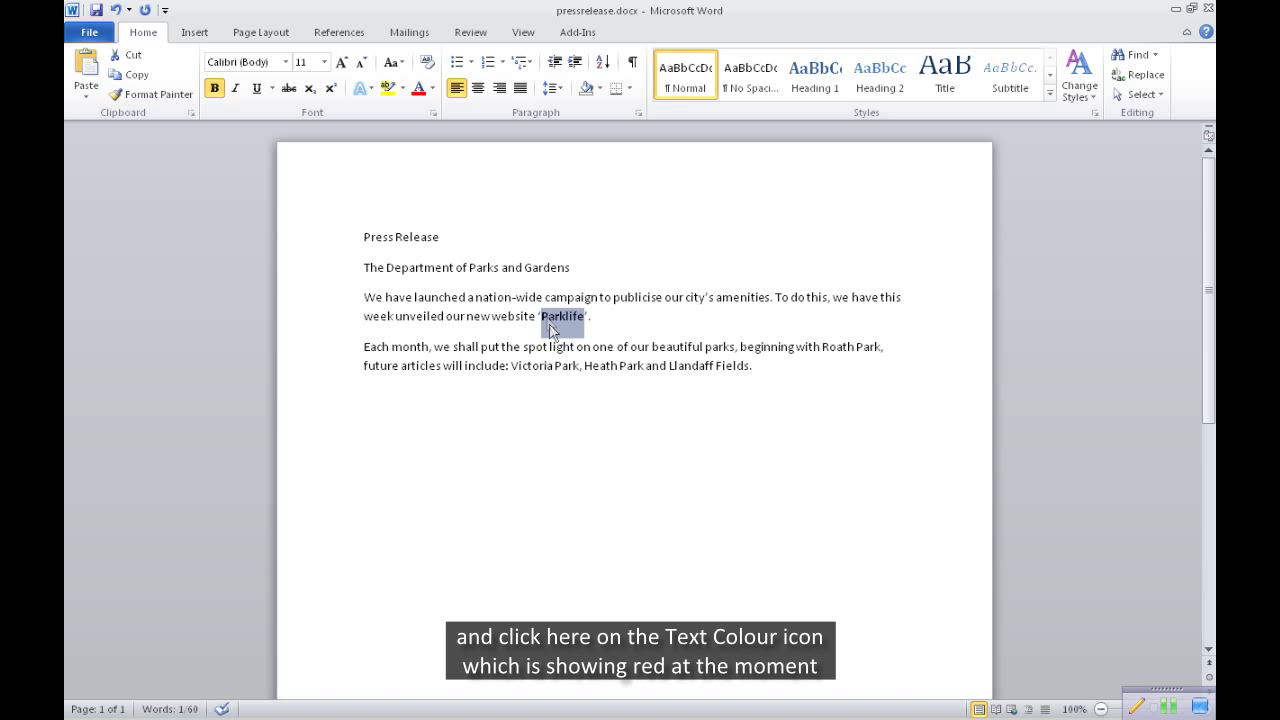
{"action": "left_click", "coordinate": [418, 89]}
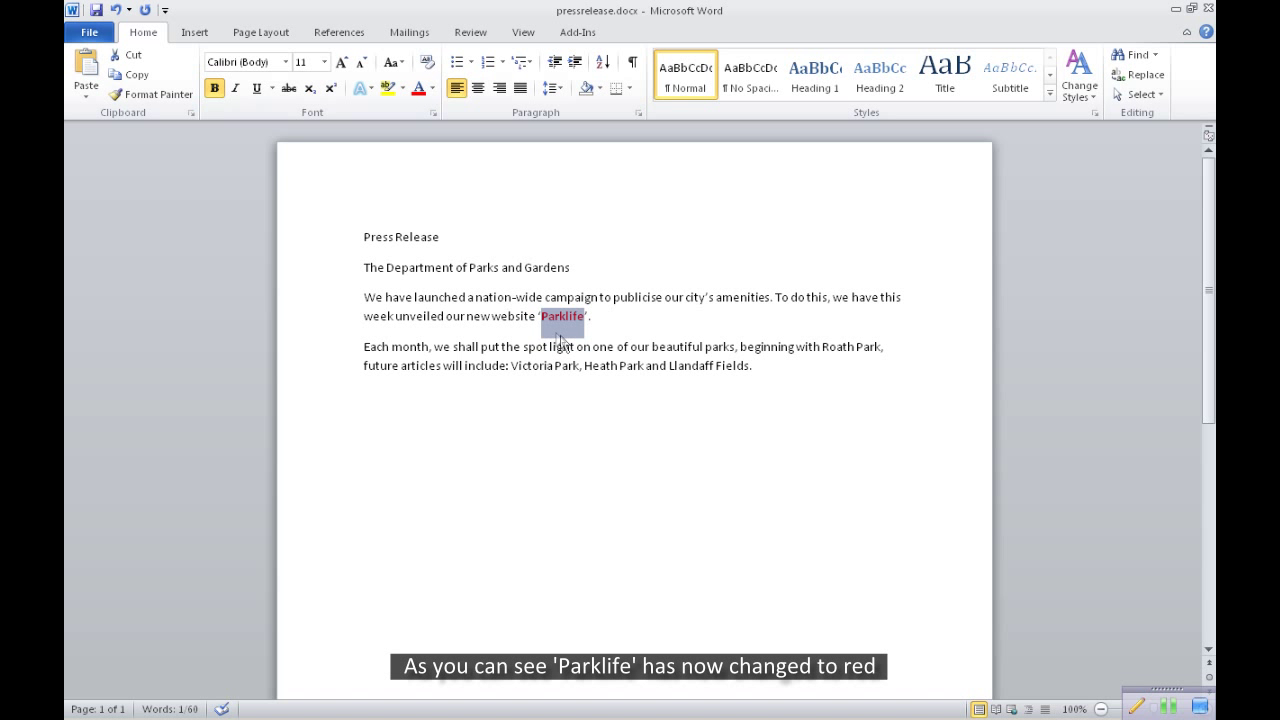
{"action": "left_click", "coordinate": [434, 88]}
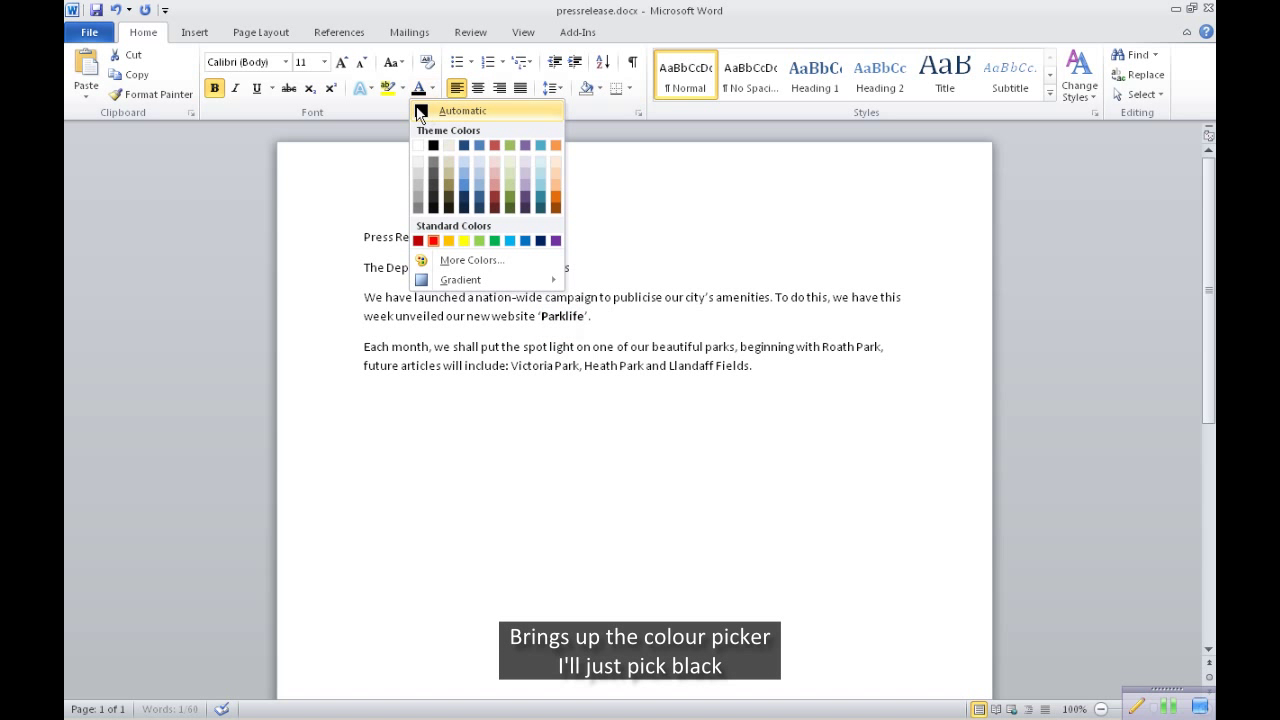
{"action": "left_click", "coordinate": [420, 111]}
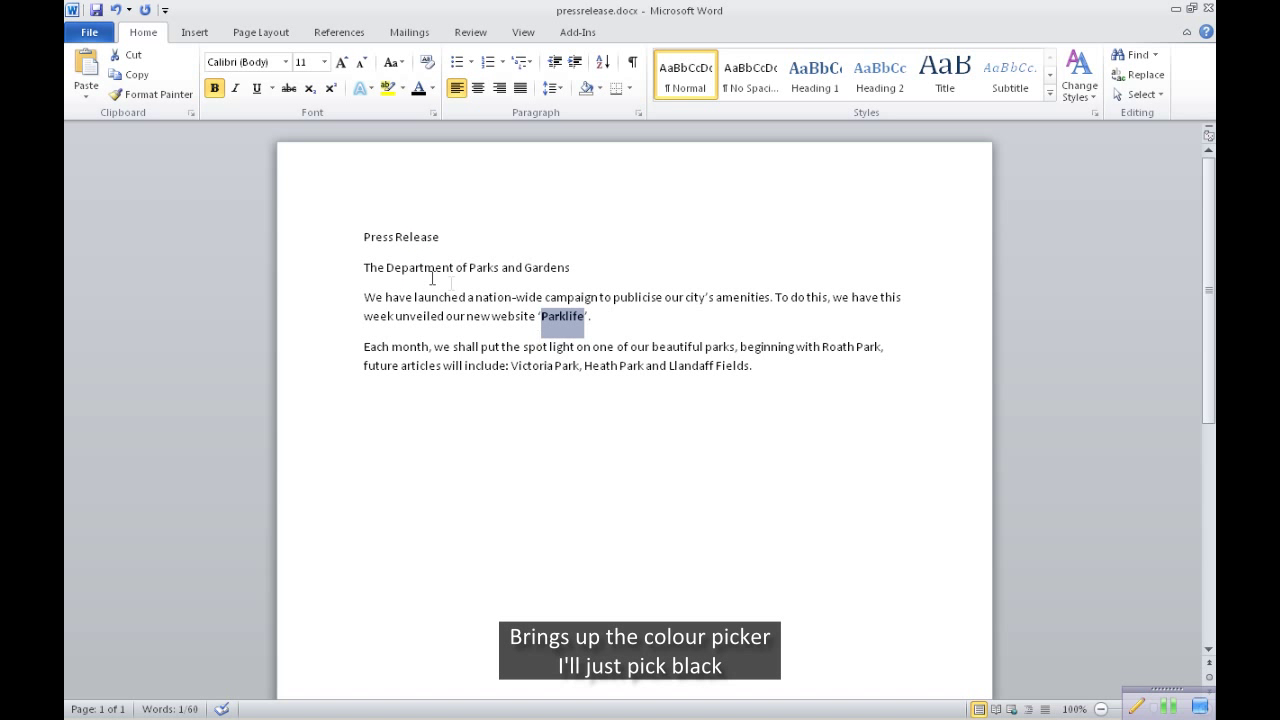
{"action": "left_click", "coordinate": [324, 62]}
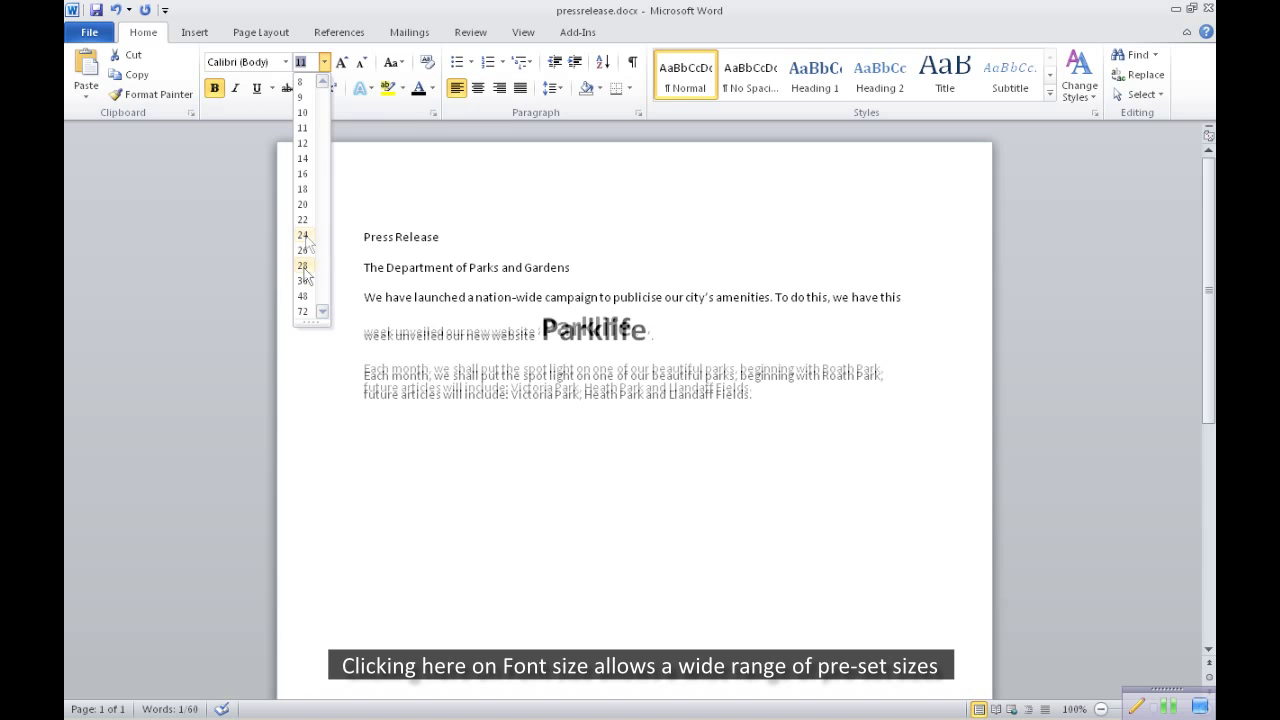
{"action": "left_click", "coordinate": [302, 204]}
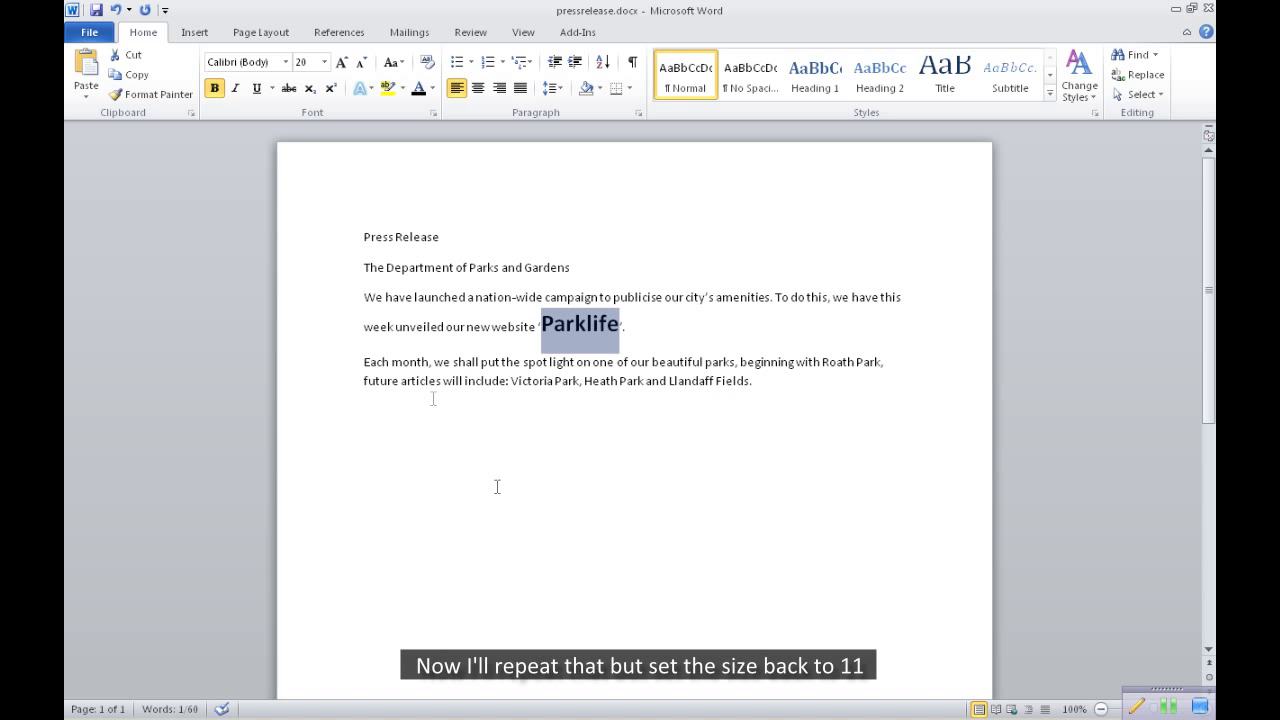
{"action": "left_click", "coordinate": [324, 63]}
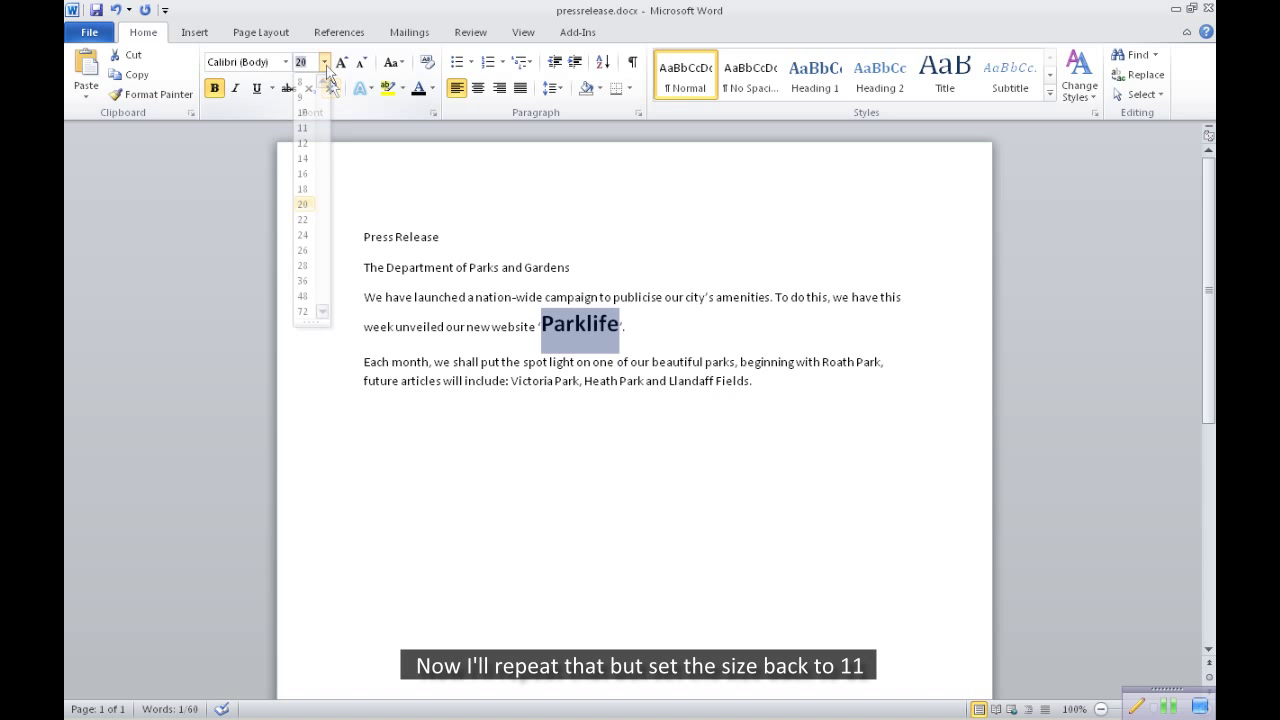
{"action": "left_click", "coordinate": [320, 124]}
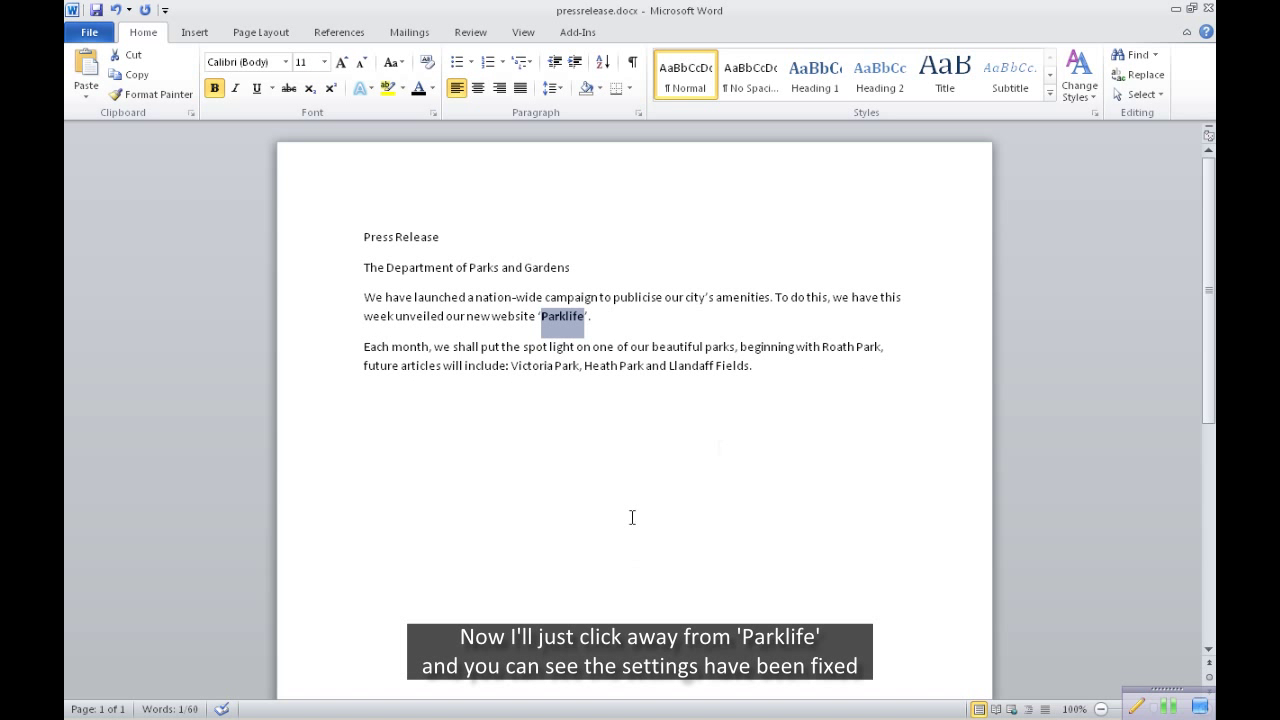
{"action": "left_click", "coordinate": [741, 450]}
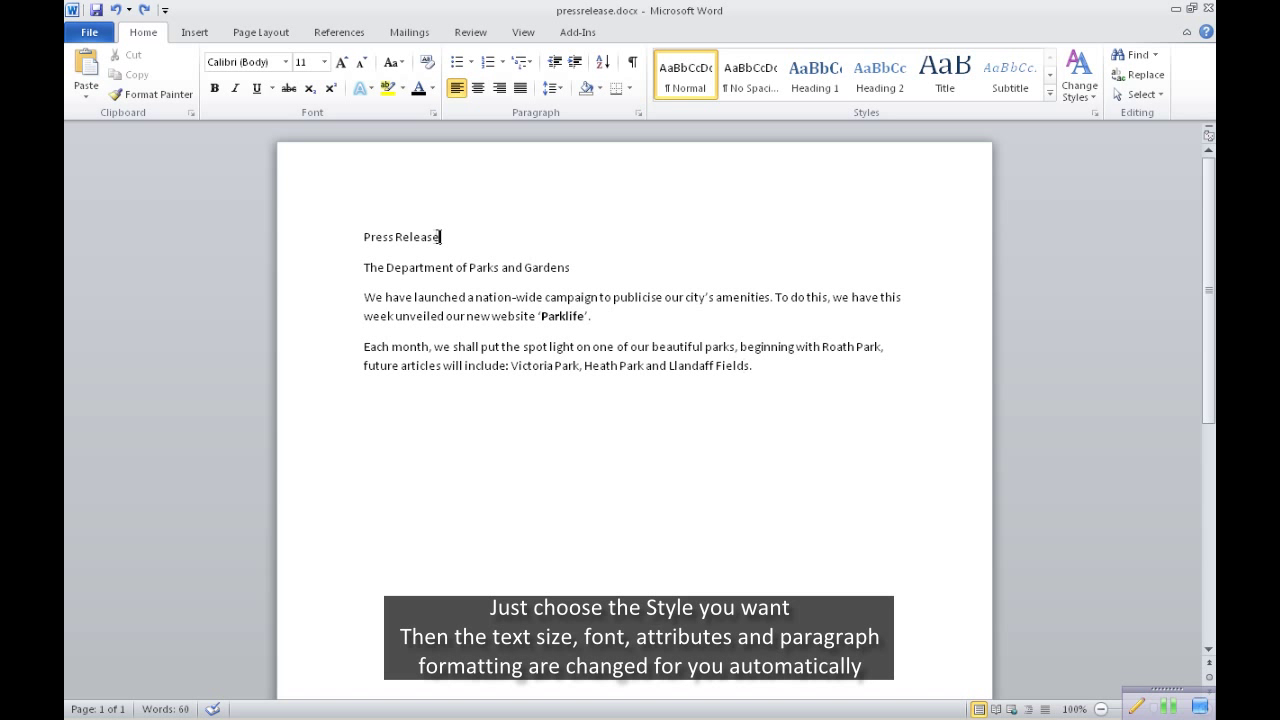
Apply the Heading 2 style to the 'Press Release' line.
{"action": "left_click_drag", "start_coordinate": [440, 237], "coordinate": [364, 239]}
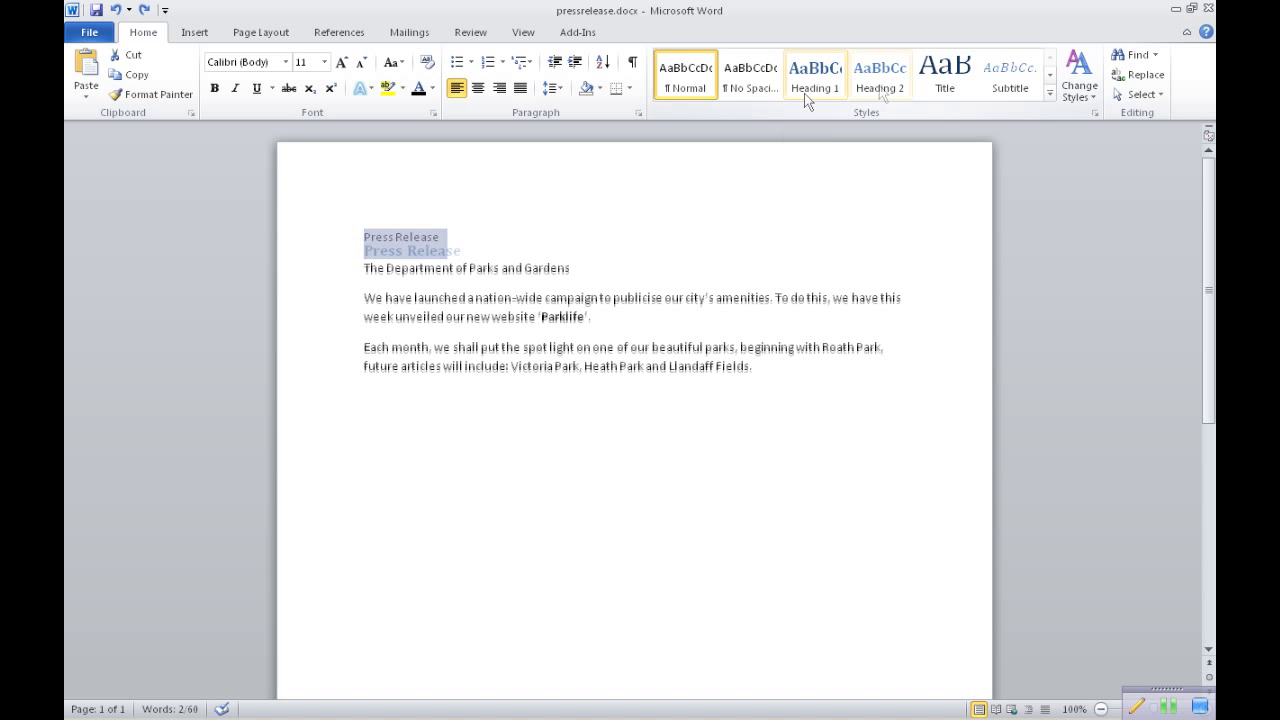
{"action": "left_click", "coordinate": [881, 76]}
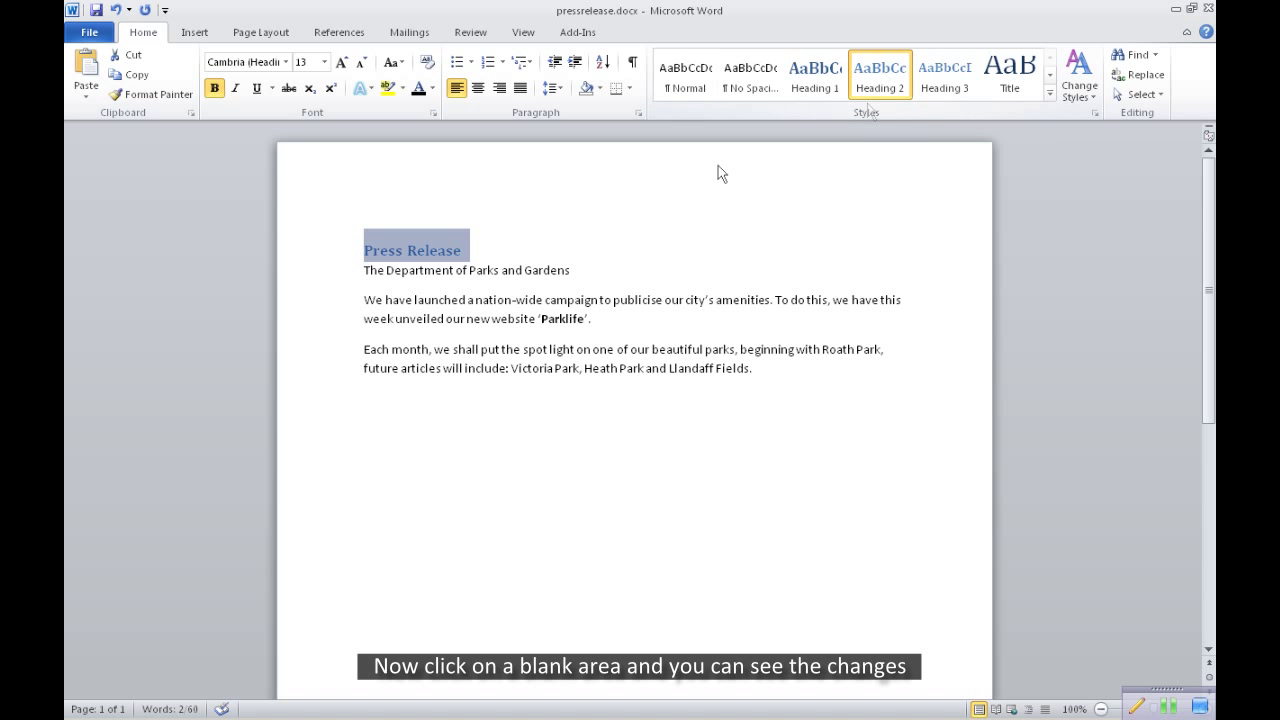
{"action": "left_click", "coordinate": [620, 230]}
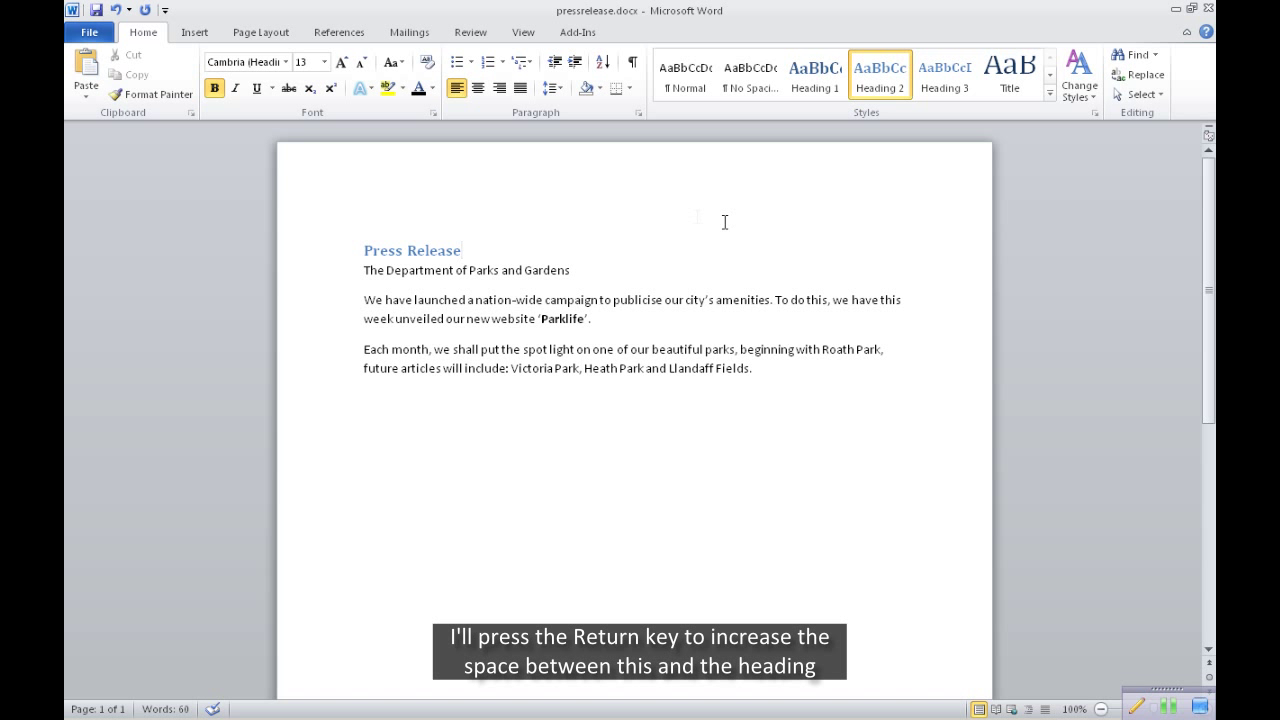
Add an empty line below the heading and make 'The Department of Parks and Gardens' Title style.
{"action": "key", "text": "Return"}
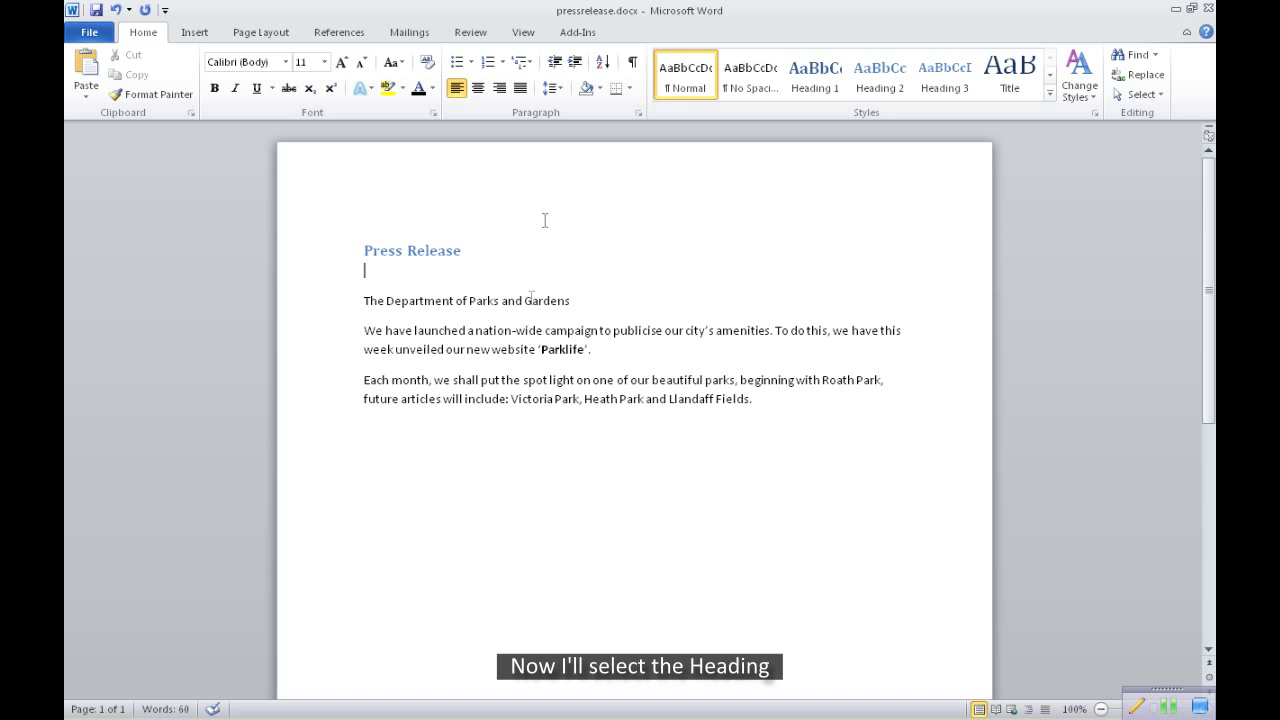
{"action": "left_click_drag", "start_coordinate": [571, 300], "coordinate": [367, 302]}
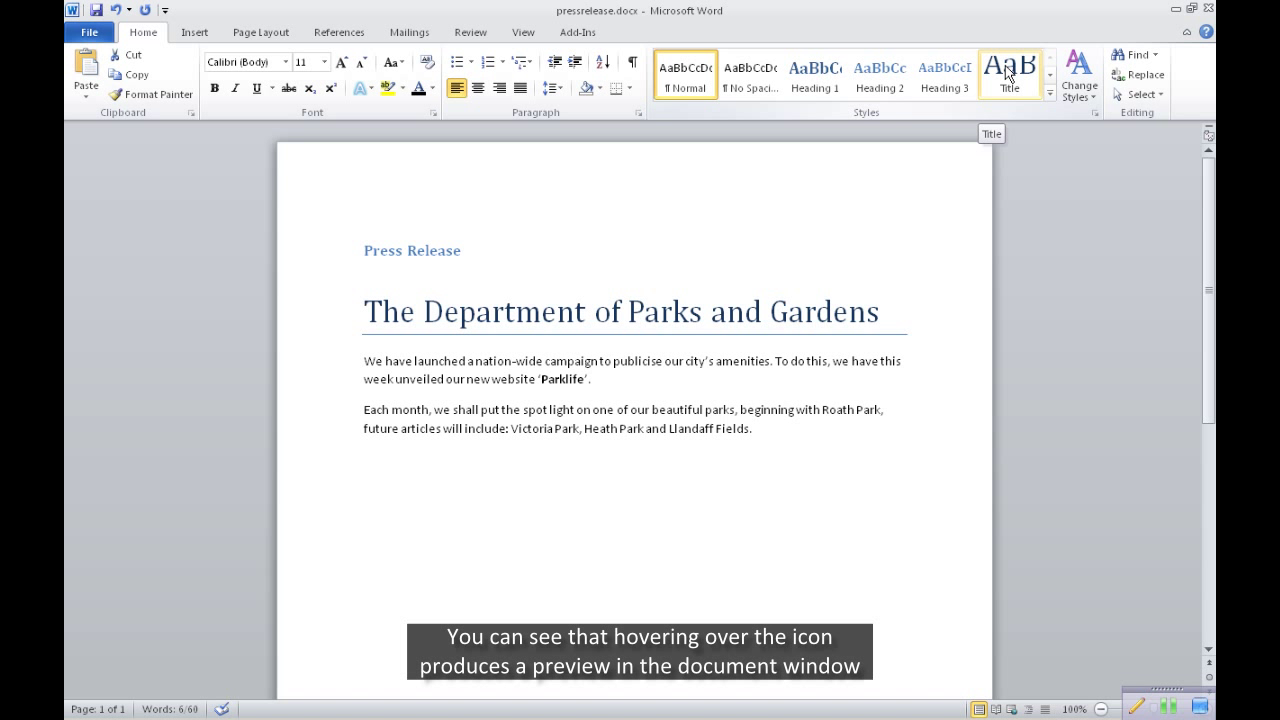
{"action": "left_click", "coordinate": [1008, 74]}
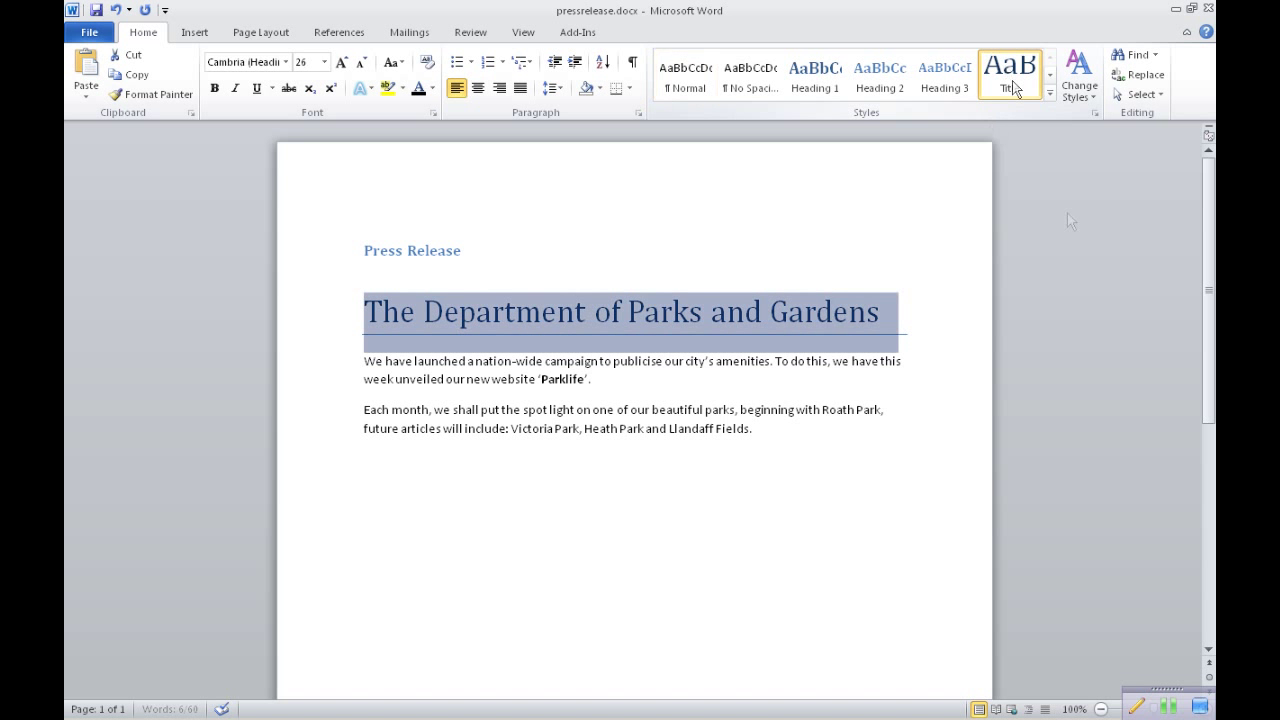
{"action": "key", "text": "ctrl+End"}
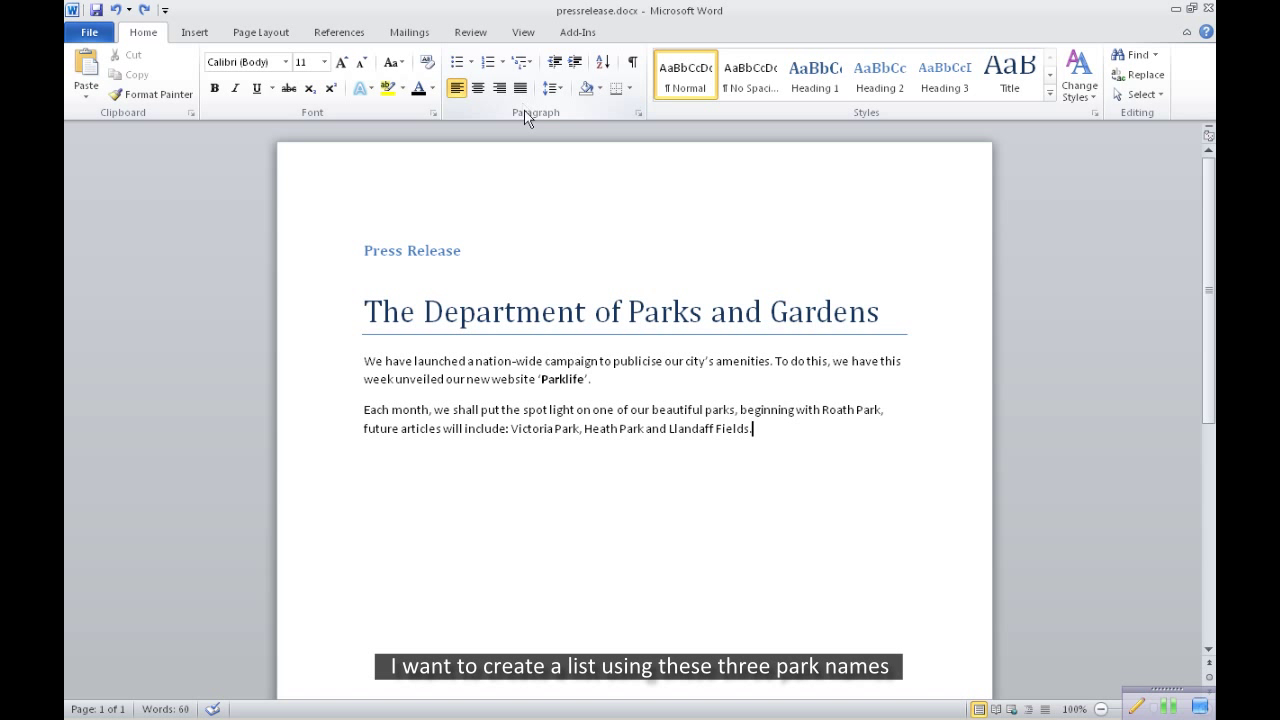
Move the park names to a new line and number it with Roman numeral i. format.
{"action": "left_click", "coordinate": [511, 428]}
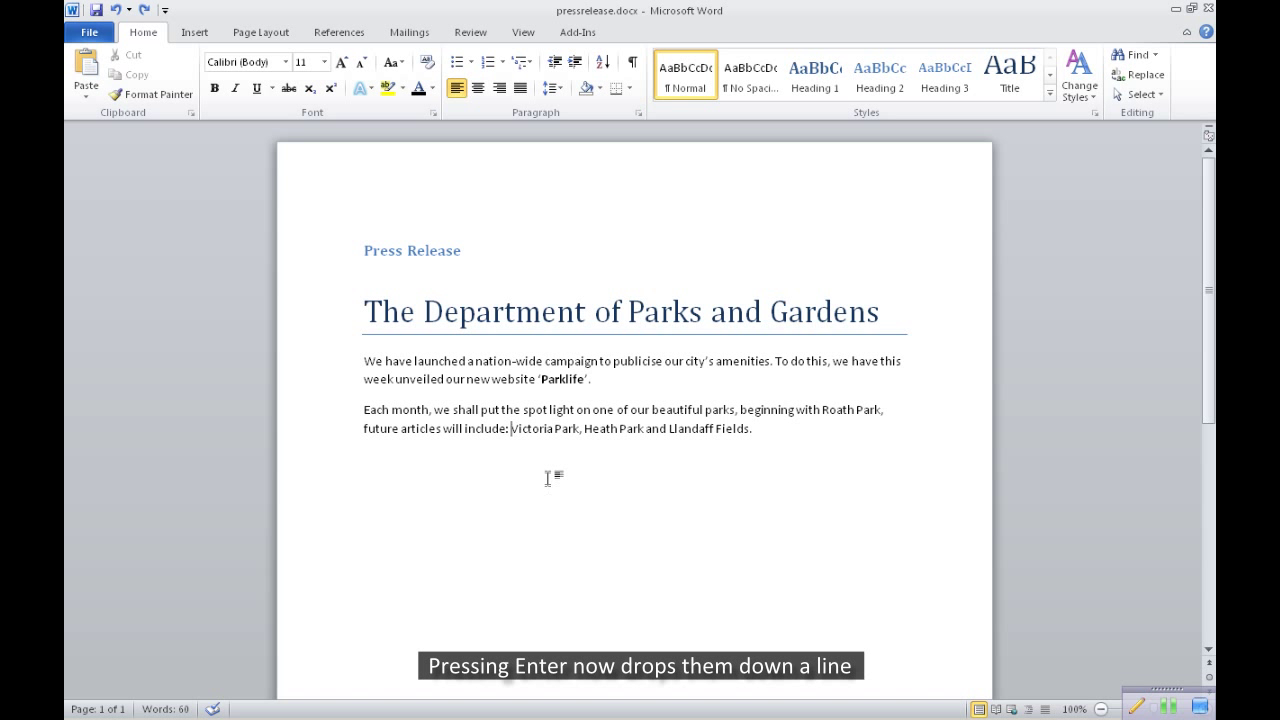
{"action": "key", "text": "Return"}
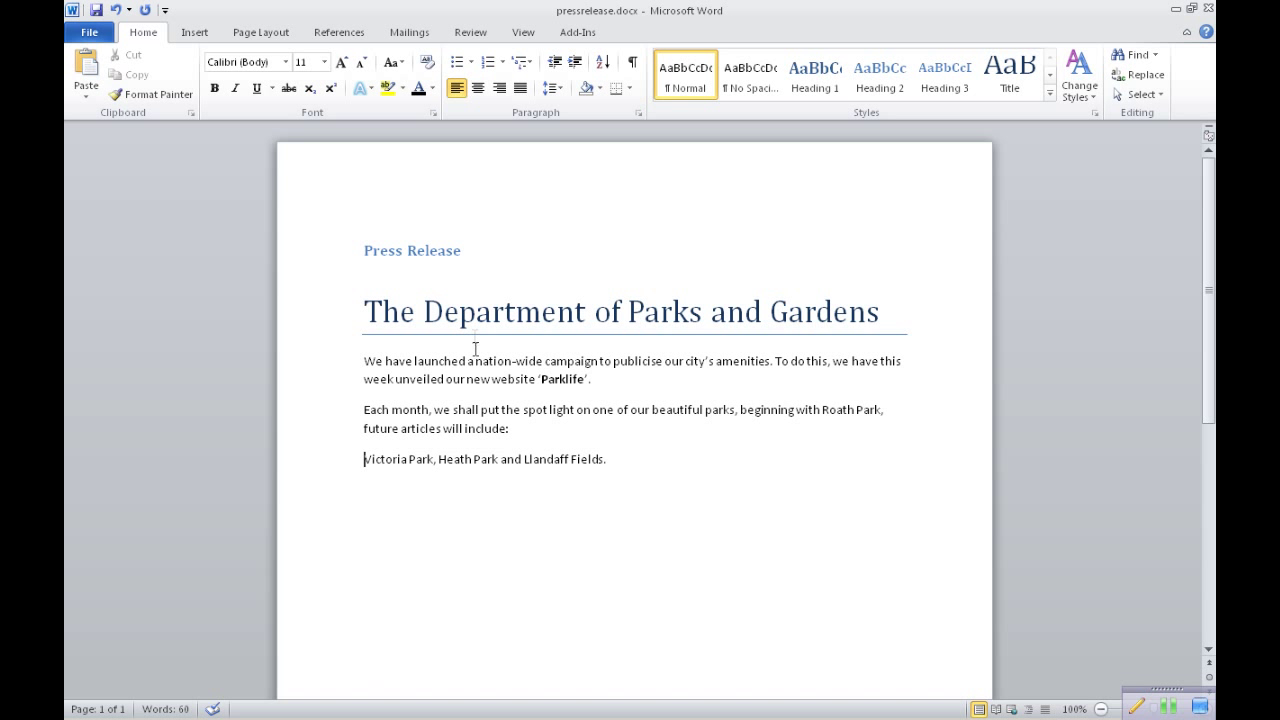
{"action": "left_click", "coordinate": [456, 63]}
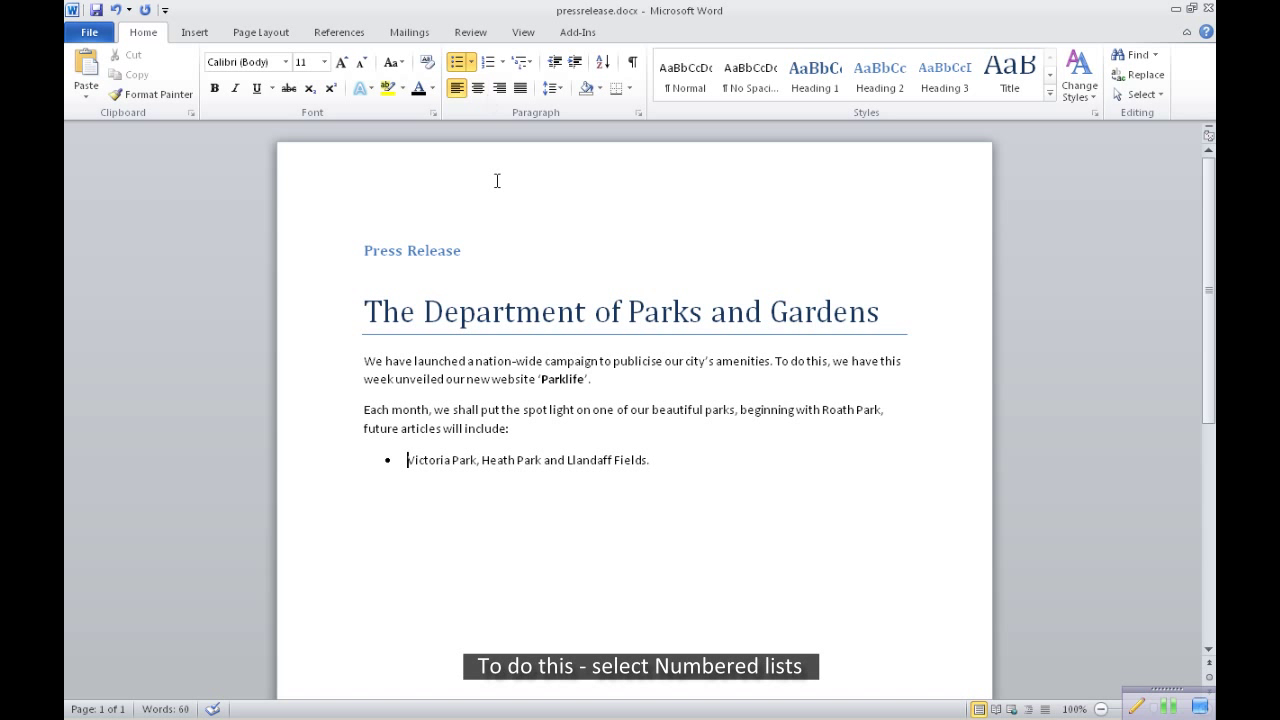
{"action": "left_click", "coordinate": [488, 63]}
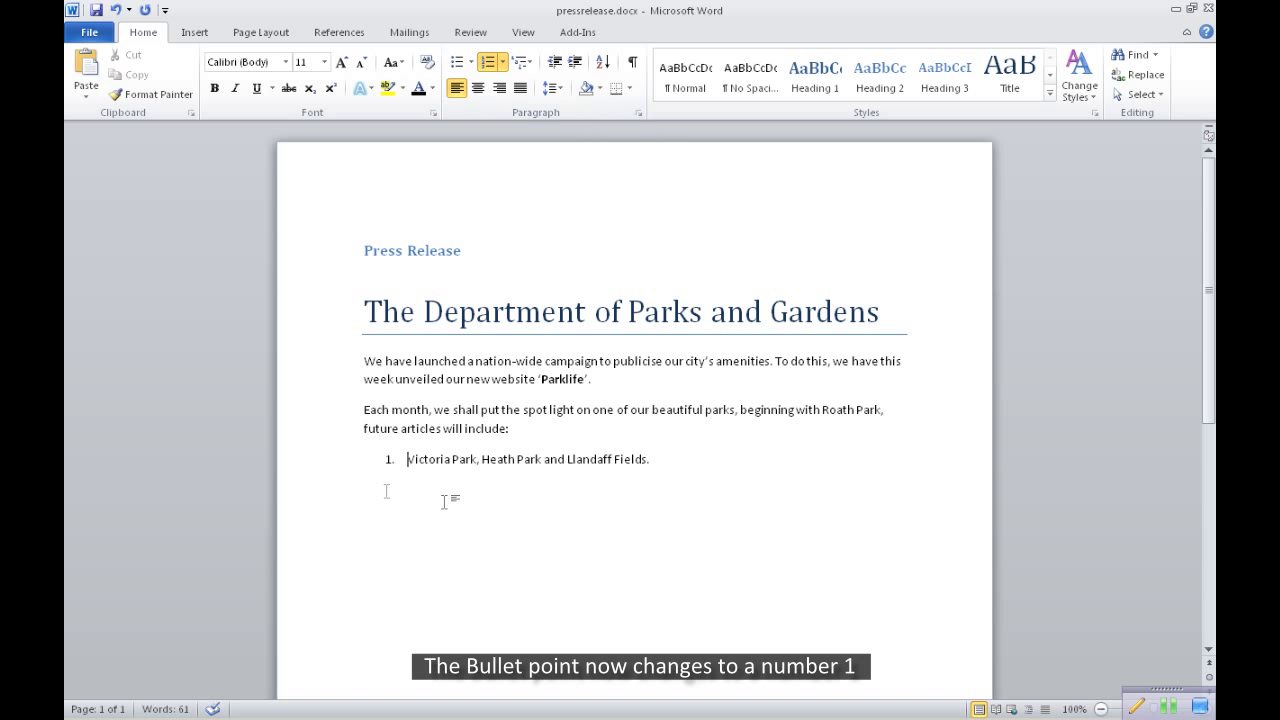
{"action": "left_click", "coordinate": [504, 69]}
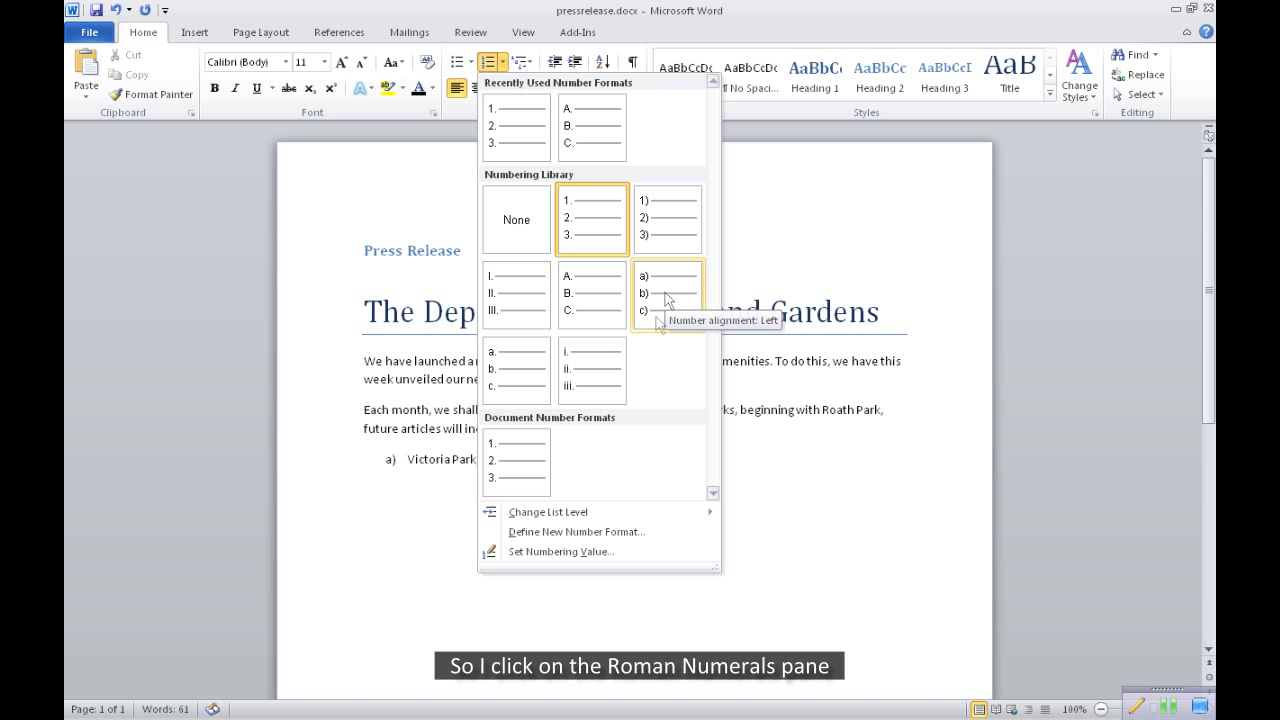
{"action": "left_click", "coordinate": [586, 380]}
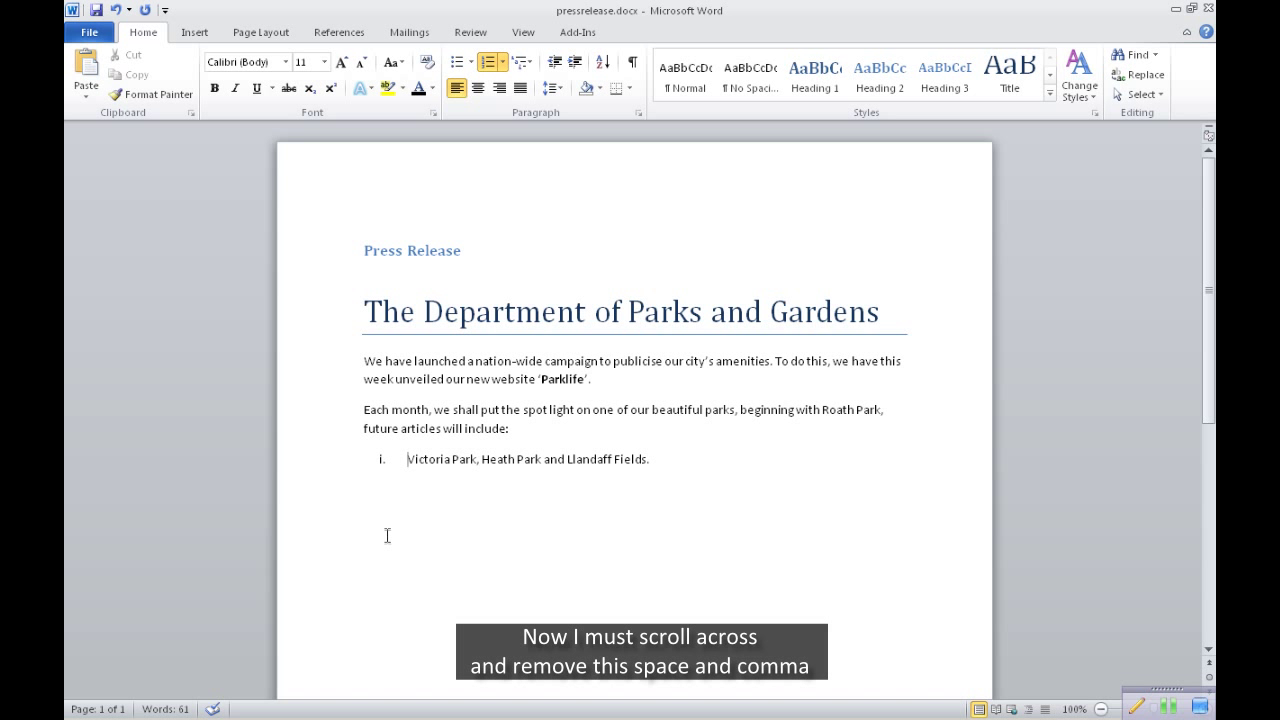
Split Victoria Park, Heath Park and Llandaff Fields into separate items, dropping the comma and 'and'.
{"action": "key", "text": "Right"}
{"action": "key", "text": "Right"}
{"action": "key", "text": "Right"}
{"action": "key", "text": "Right"}
{"action": "key", "text": "Right"}
{"action": "key", "text": "Right"}
{"action": "key", "text": "Right"}
{"action": "key", "text": "Right"}
{"action": "key", "text": "Right"}
{"action": "key", "text": "Right"}
{"action": "key", "text": "Right"}
{"action": "key", "text": "Right"}
{"action": "key", "text": "BackSpace"}
{"action": "key", "text": "BackSpace"}
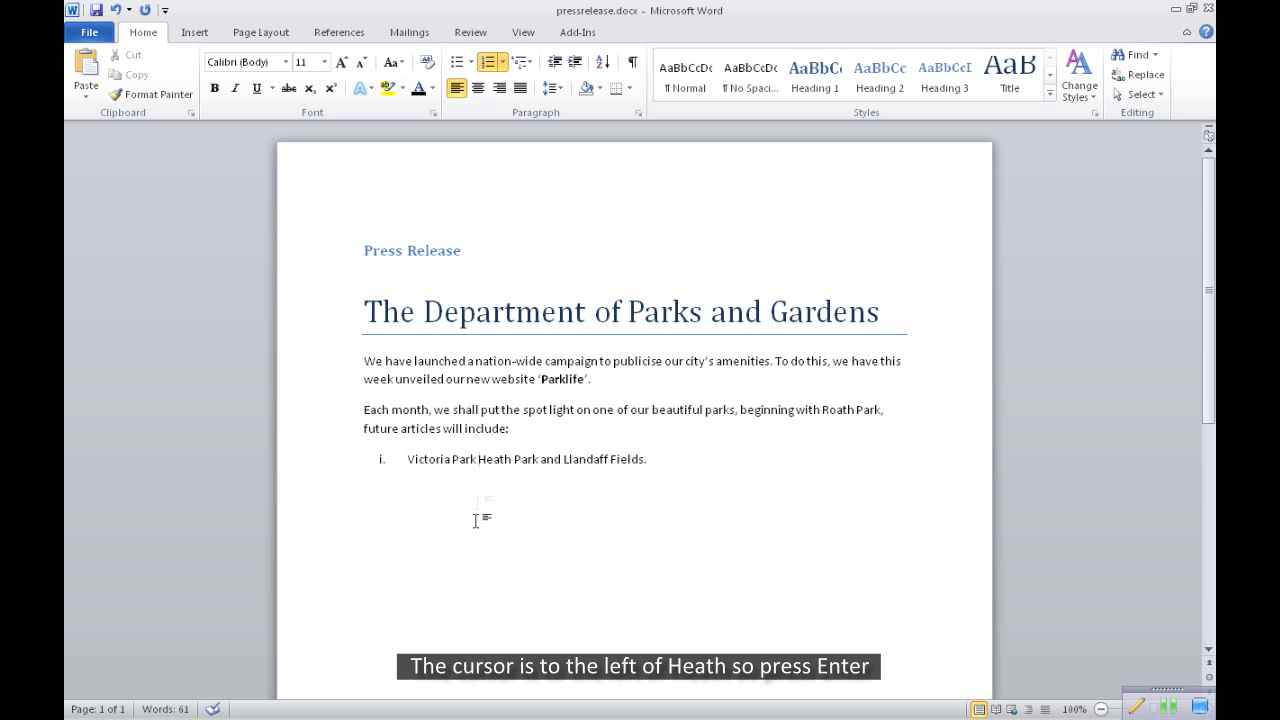
{"action": "key", "text": "Return"}
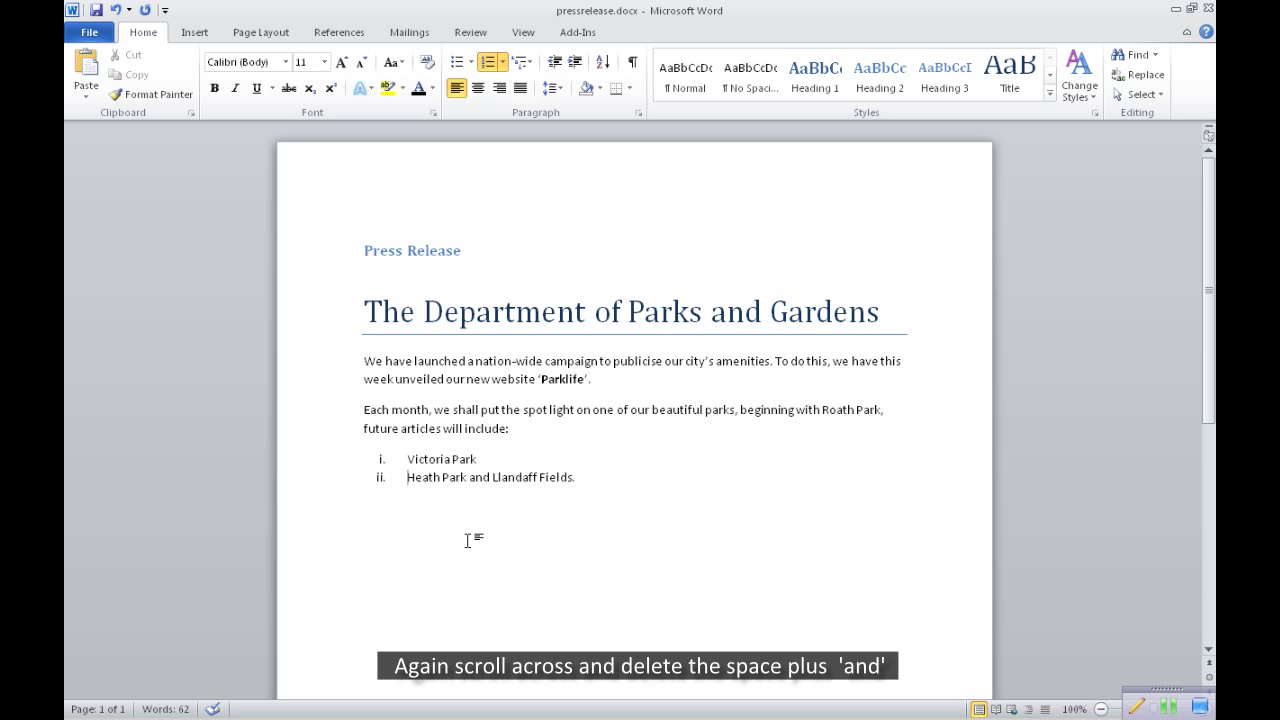
{"action": "key", "text": "Right"}
{"action": "key", "text": "Right"}
{"action": "key", "text": "Right"}
{"action": "key", "text": "Right"}
{"action": "key", "text": "Right"}
{"action": "key", "text": "Right"}
{"action": "key", "text": "Right"}
{"action": "key", "text": "Right"}
{"action": "key", "text": "Right"}
{"action": "key", "text": "Right"}
{"action": "key", "text": "Right"}
{"action": "key", "text": "Right"}
{"action": "key", "text": "Right"}
{"action": "key", "text": "Right"}
{"action": "key", "text": "Right"}
{"action": "key", "text": "BackSpace"}
{"action": "key", "text": "BackSpace"}
{"action": "key", "text": "BackSpace"}
{"action": "key", "text": "BackSpace"}
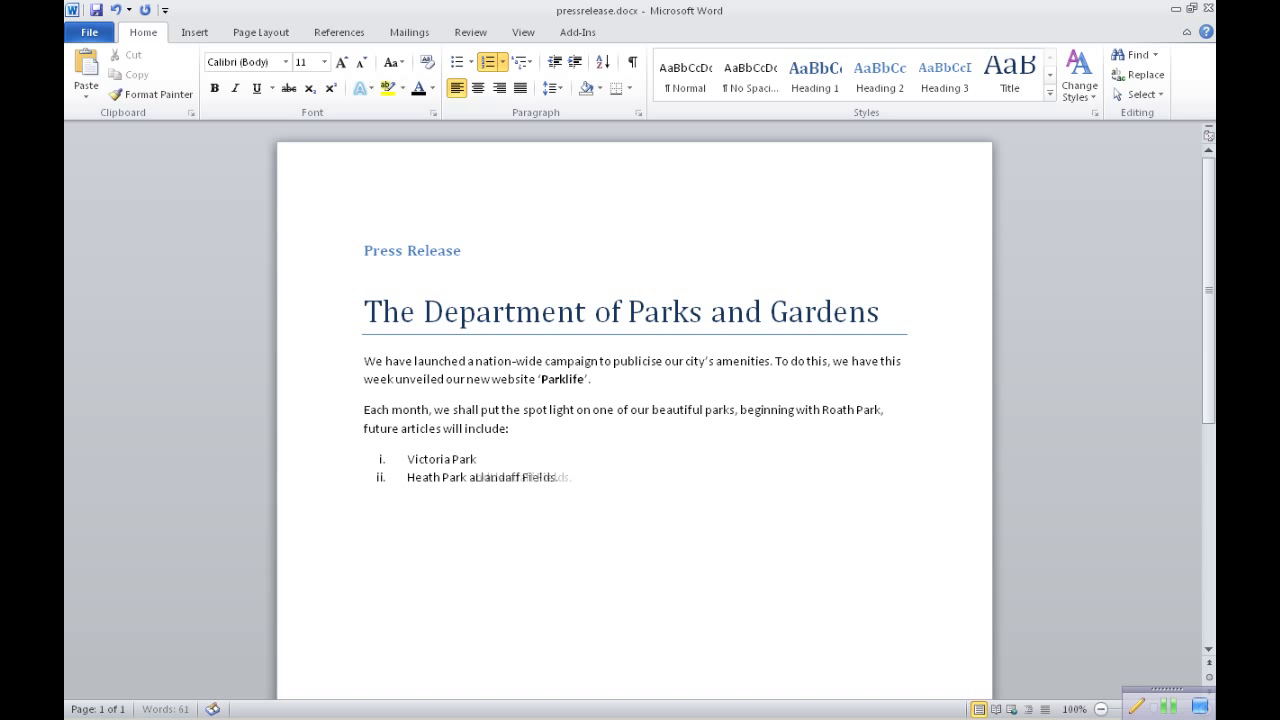
{"action": "key", "text": "Return"}
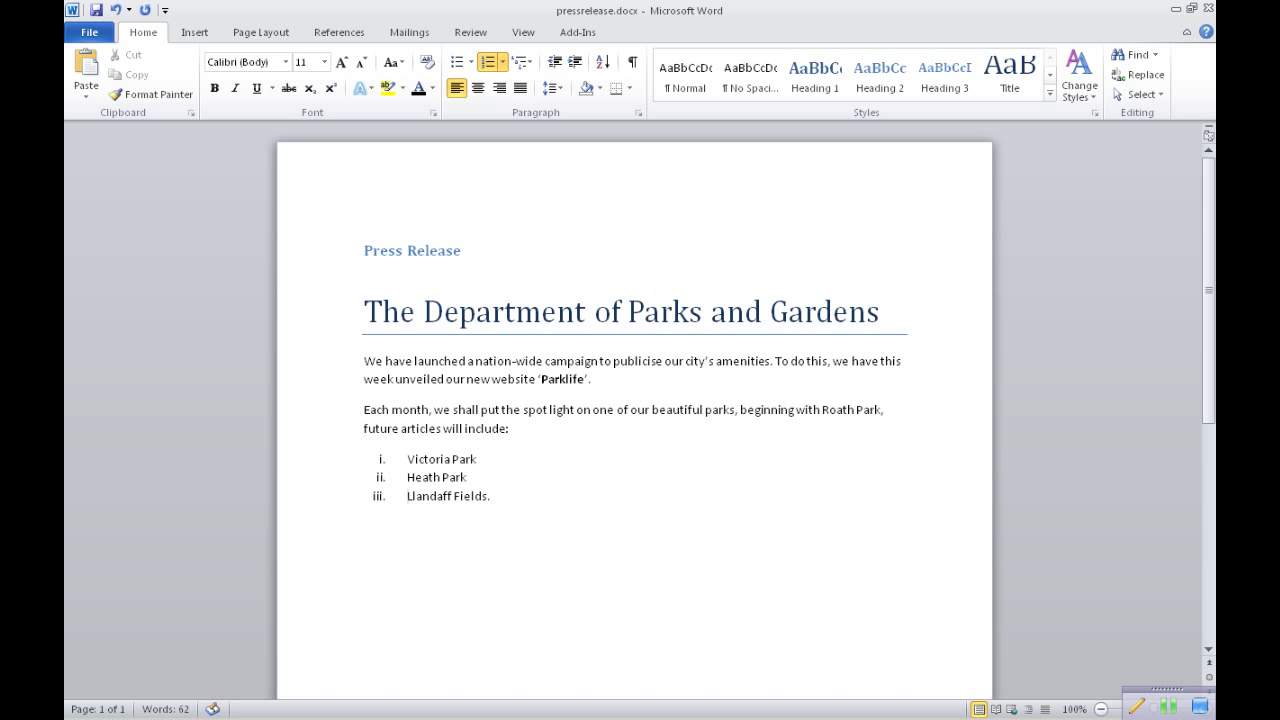
Delete the full stop after Llandaff Fields and ignore its spelling flag.
{"action": "key", "text": "Right"}
{"action": "key", "text": "Right"}
{"action": "key", "text": "Right"}
{"action": "key", "text": "Right"}
{"action": "key", "text": "Right"}
{"action": "key", "text": "Right"}
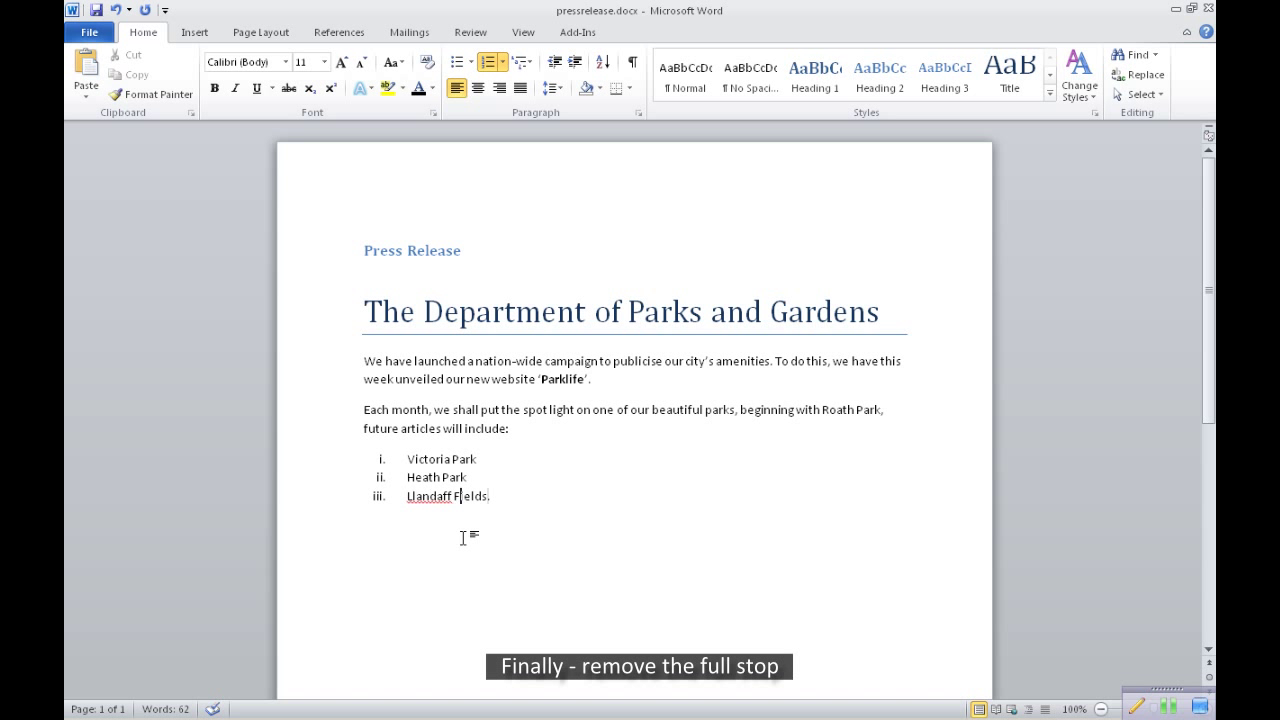
{"action": "key", "text": "BackSpace"}
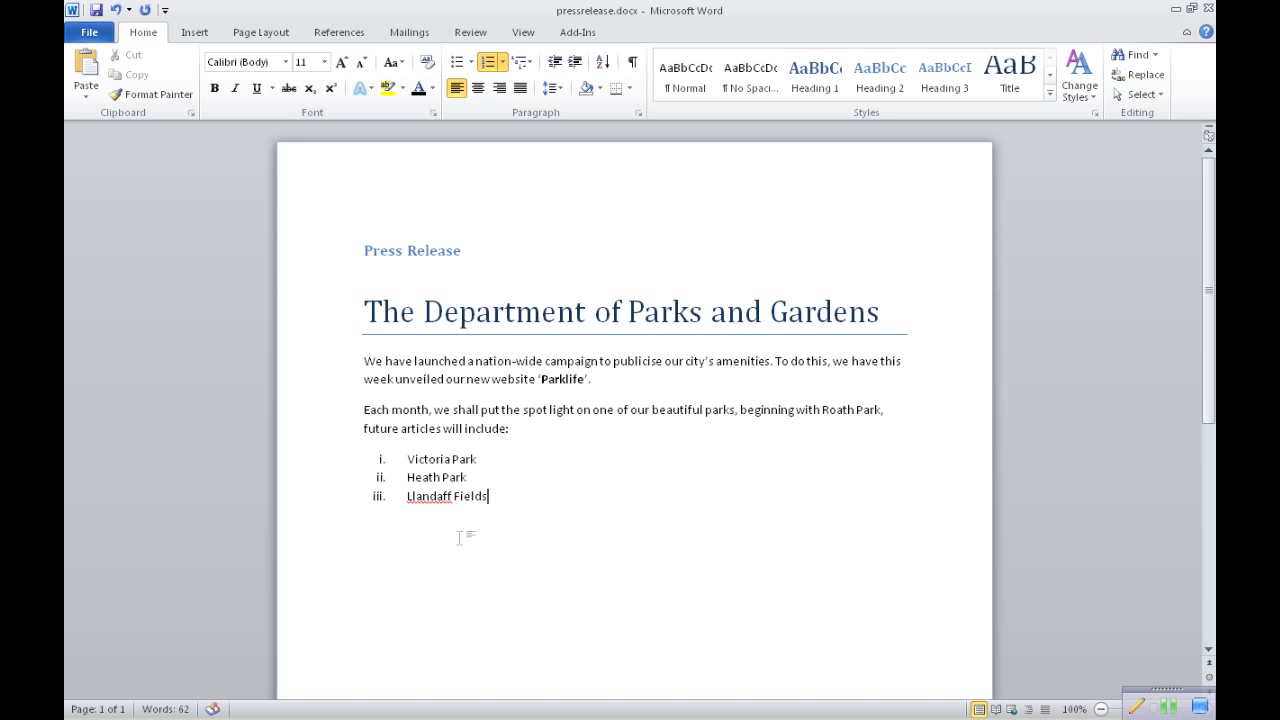
{"action": "right_click", "coordinate": [437, 500]}
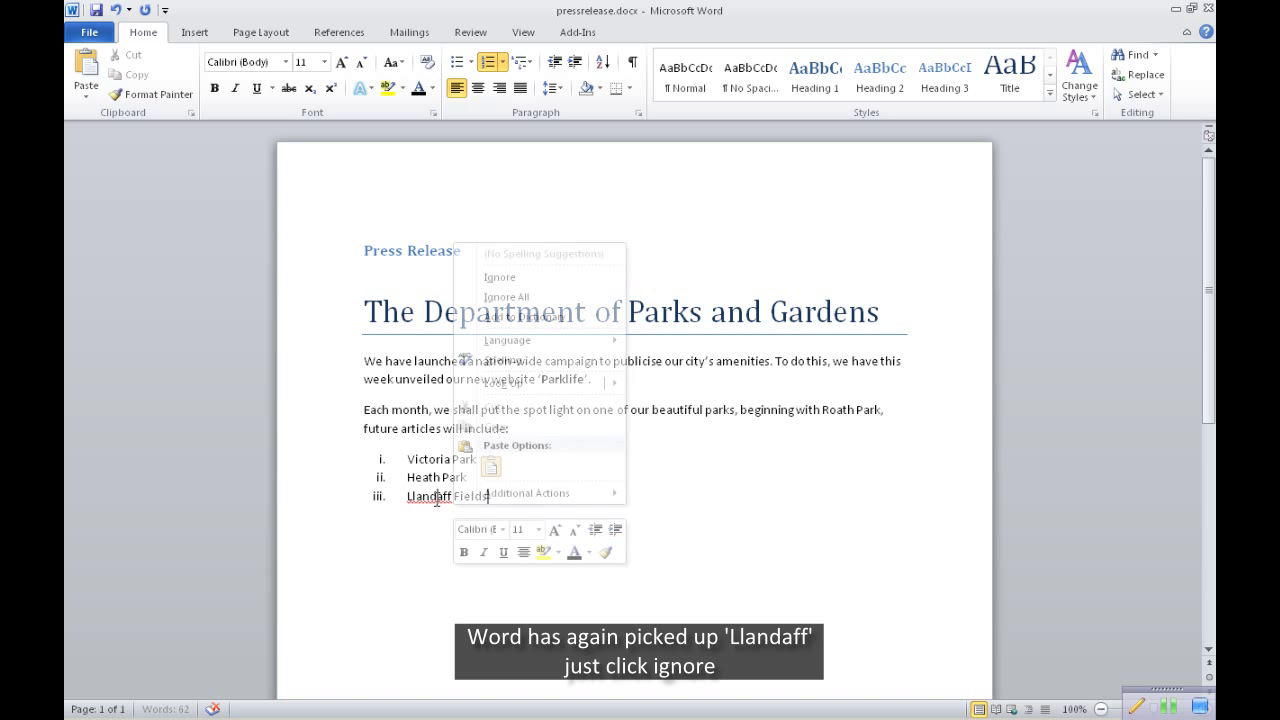
{"action": "left_click", "coordinate": [497, 284]}
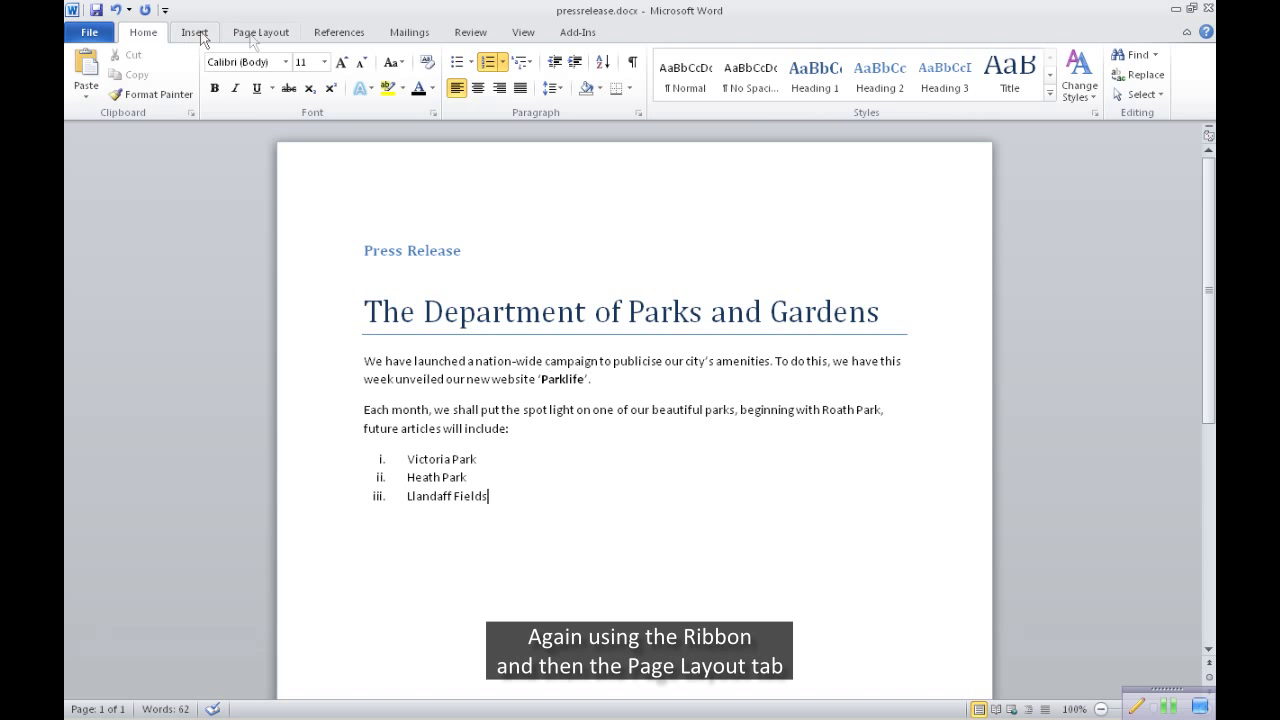
{"action": "left_click", "coordinate": [255, 36]}
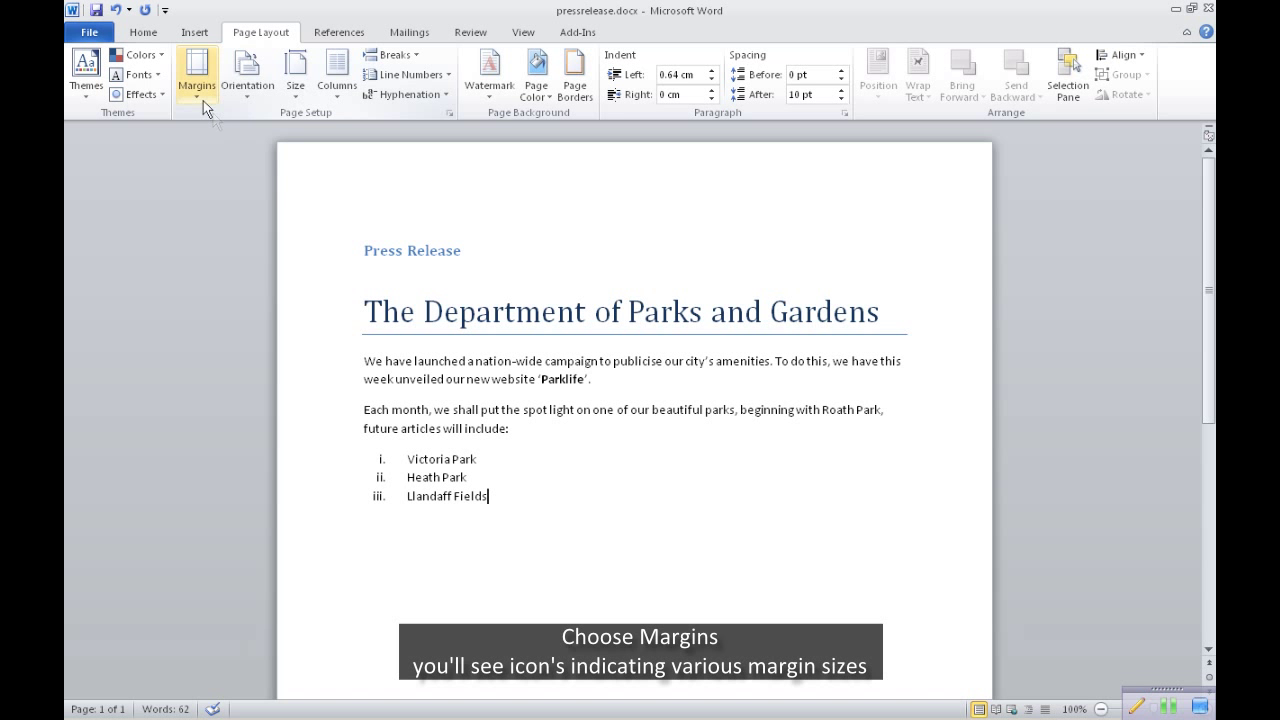
{"action": "left_click", "coordinate": [197, 74]}
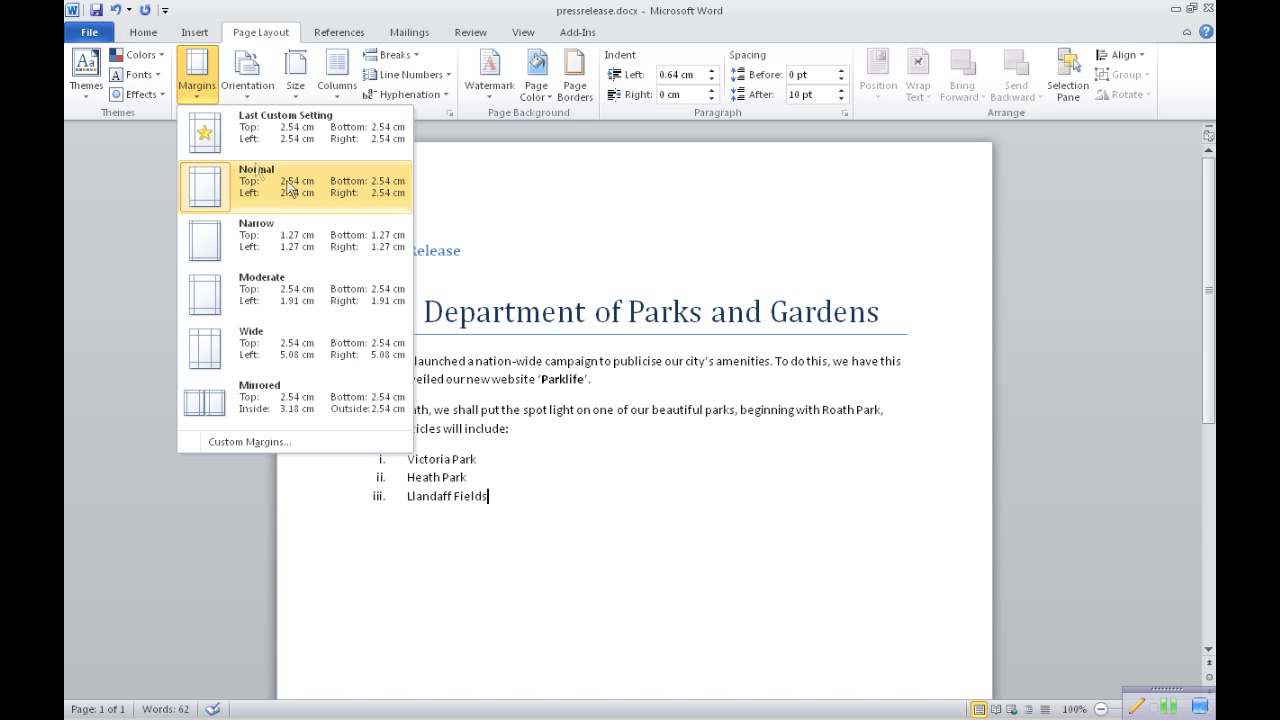
{"action": "left_click", "coordinate": [235, 244]}
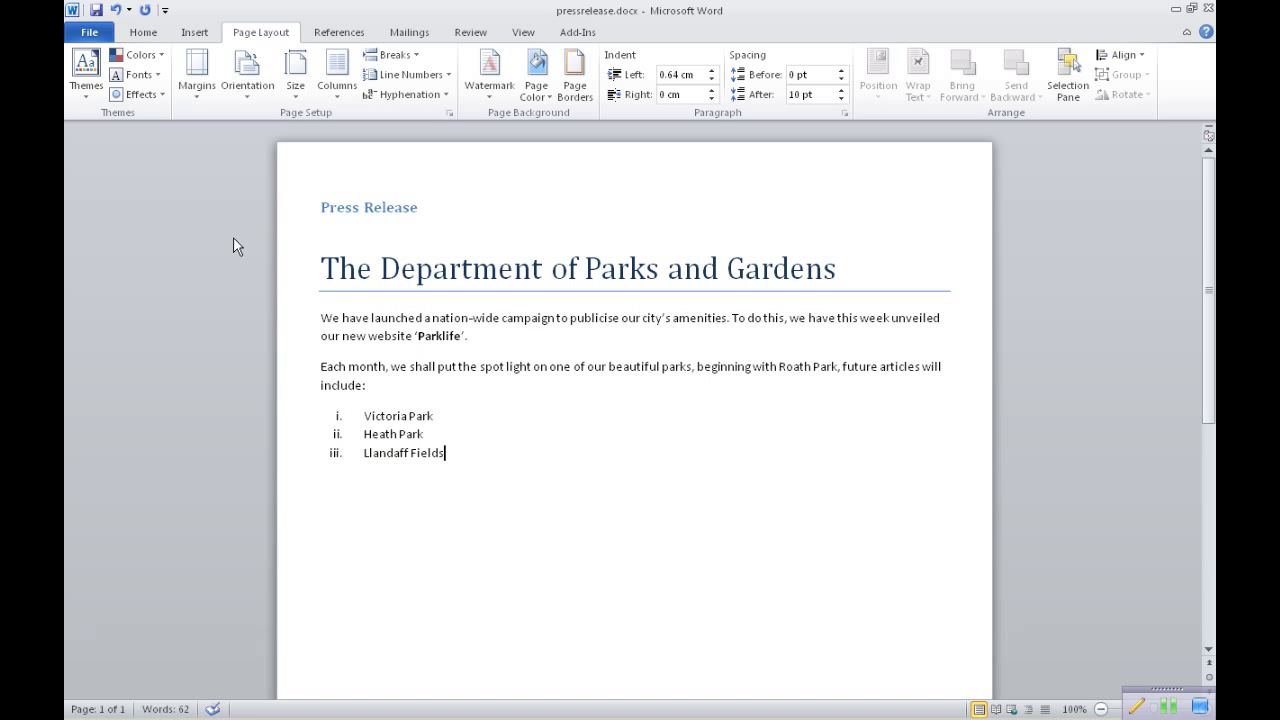
{"action": "left_click", "coordinate": [207, 77]}
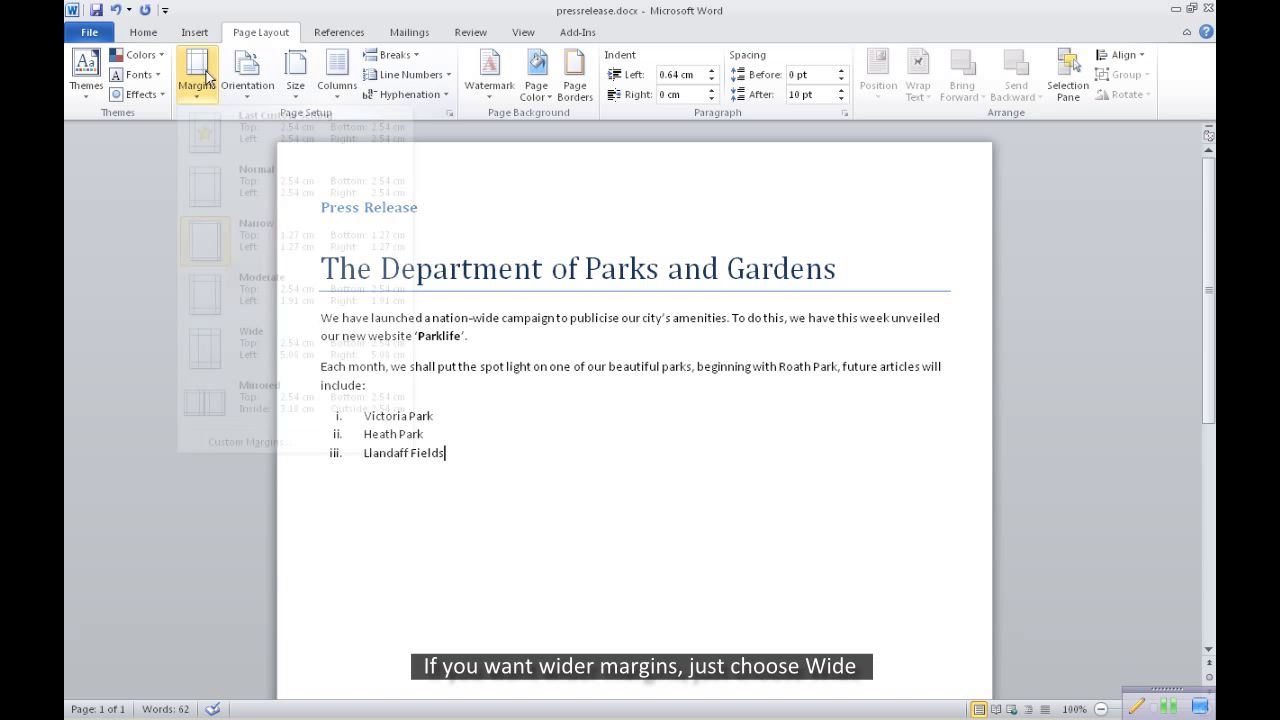
{"action": "left_click", "coordinate": [205, 349]}
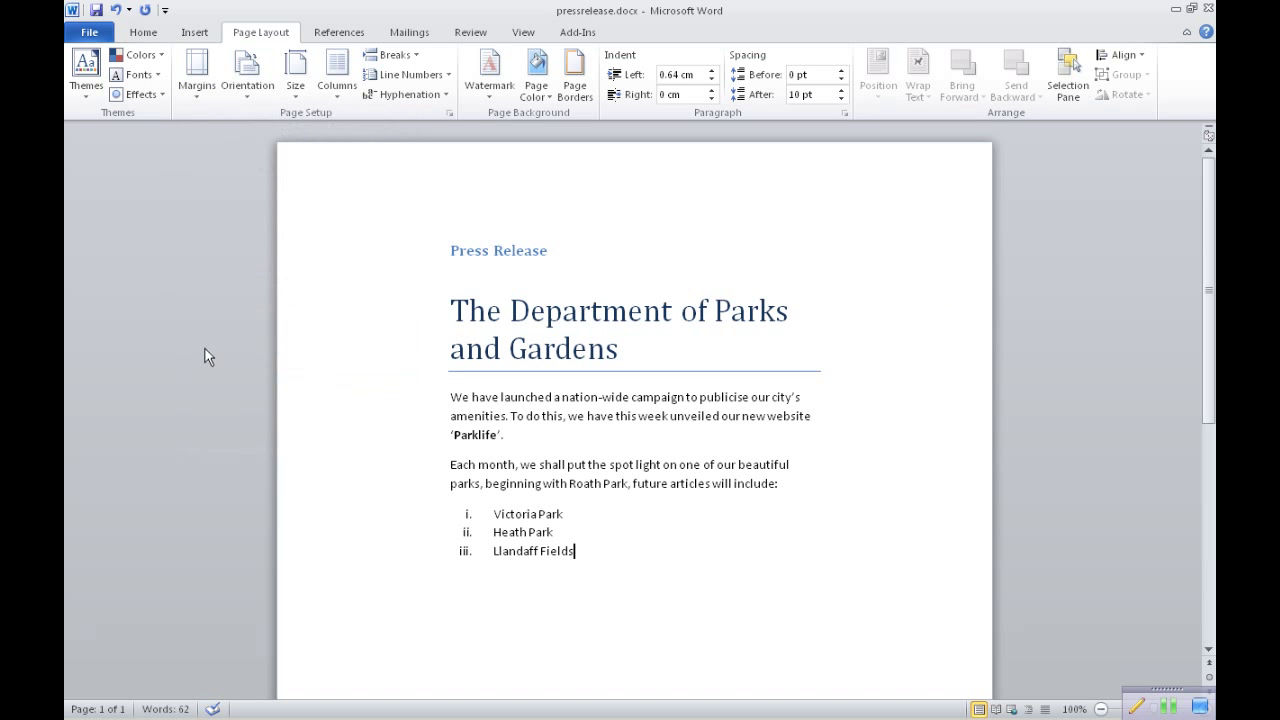
{"action": "left_click", "coordinate": [199, 70]}
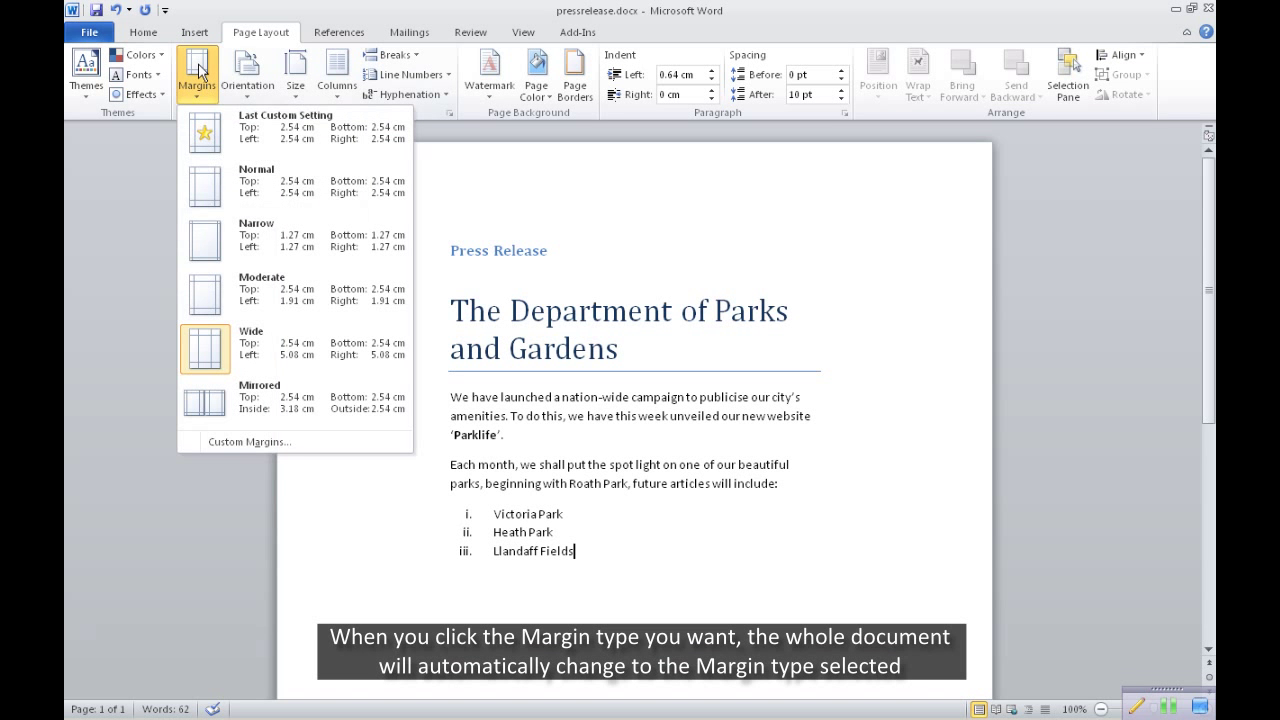
{"action": "left_click", "coordinate": [243, 188]}
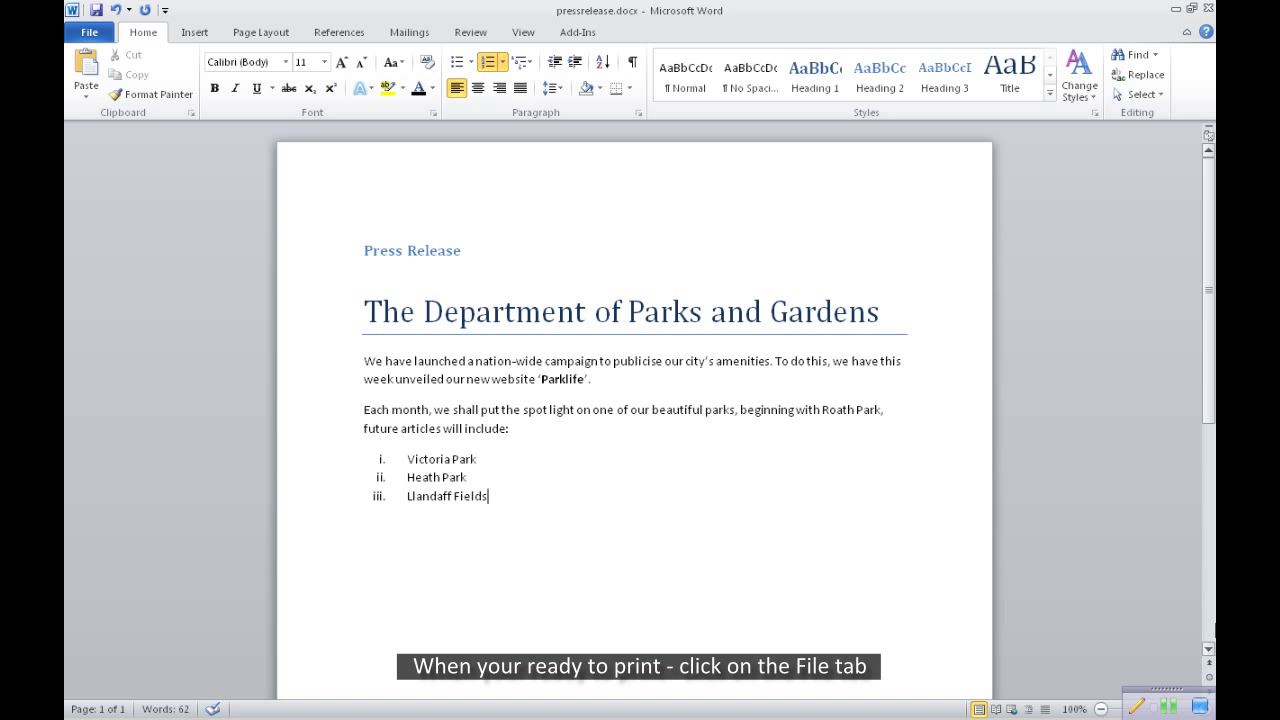
Display the print preview of pressrelease.docx with 1 copy and Normal Margins.
{"action": "left_click", "coordinate": [82, 35]}
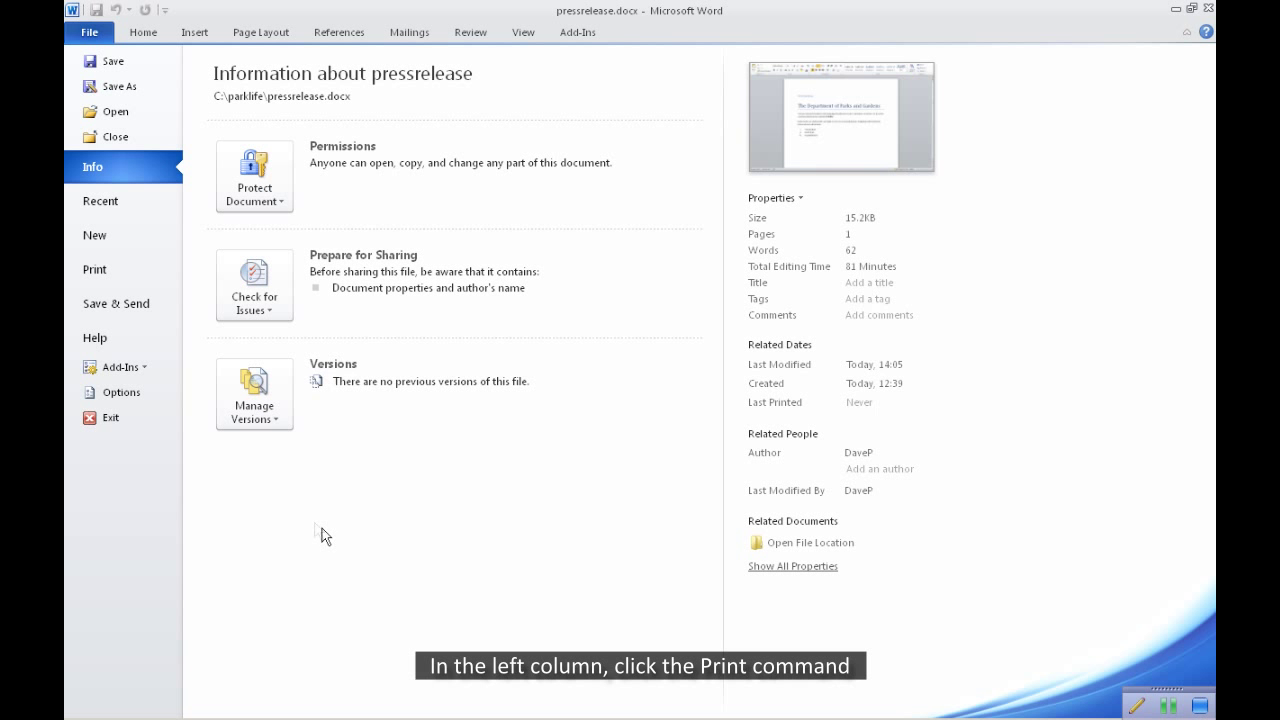
{"action": "left_click", "coordinate": [112, 270]}
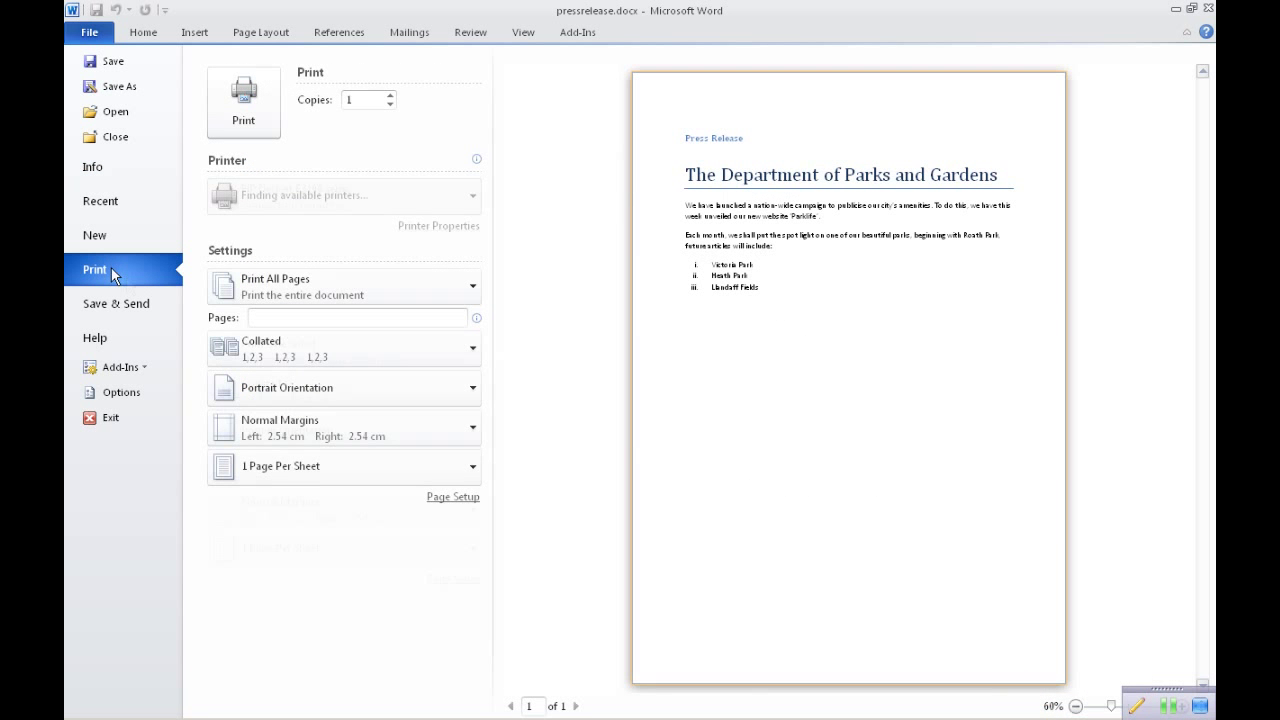